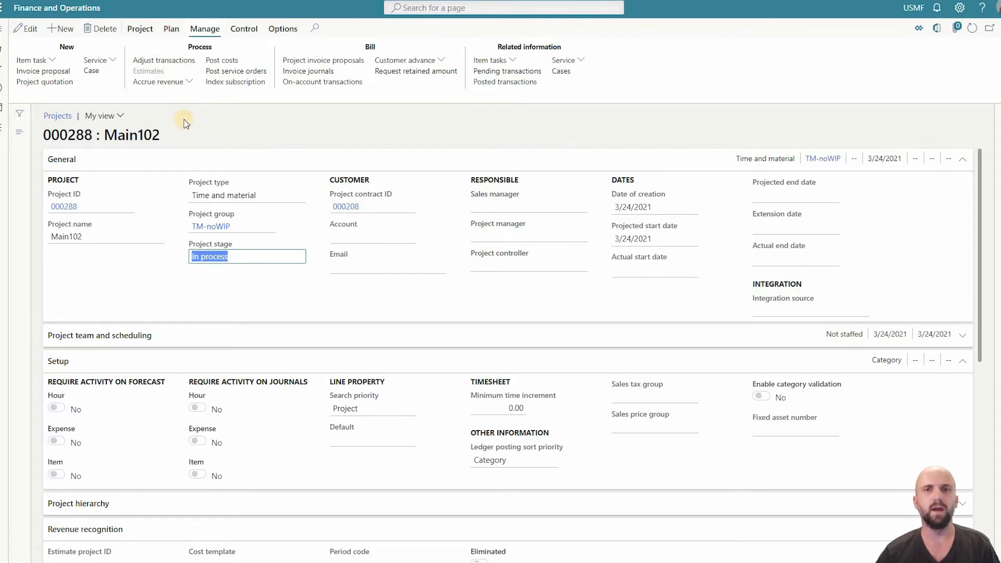
Step: Create a production order item task from project Main102 for item seedling1, quantity 1, with the Finished item posting method
click(64, 61)
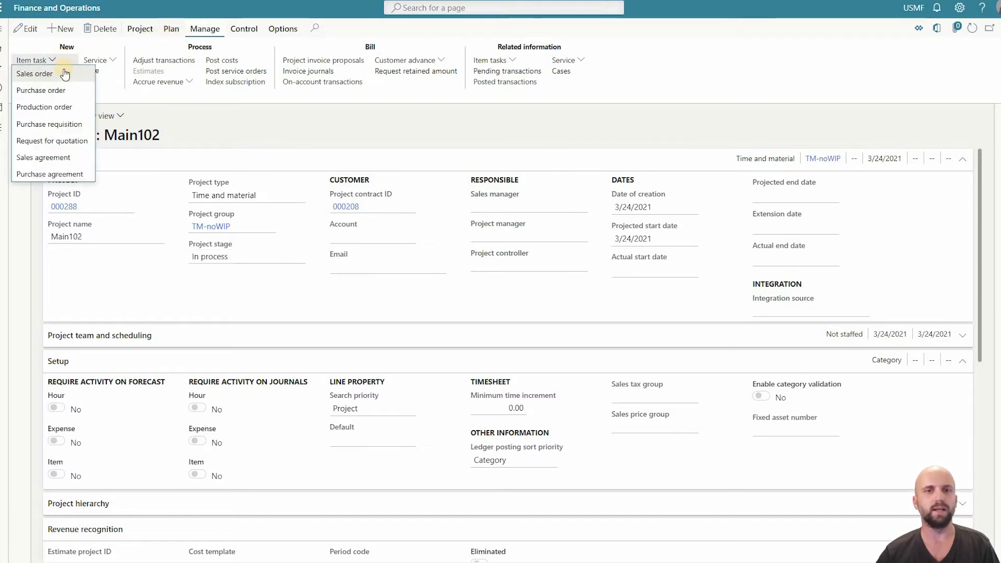
click(58, 110)
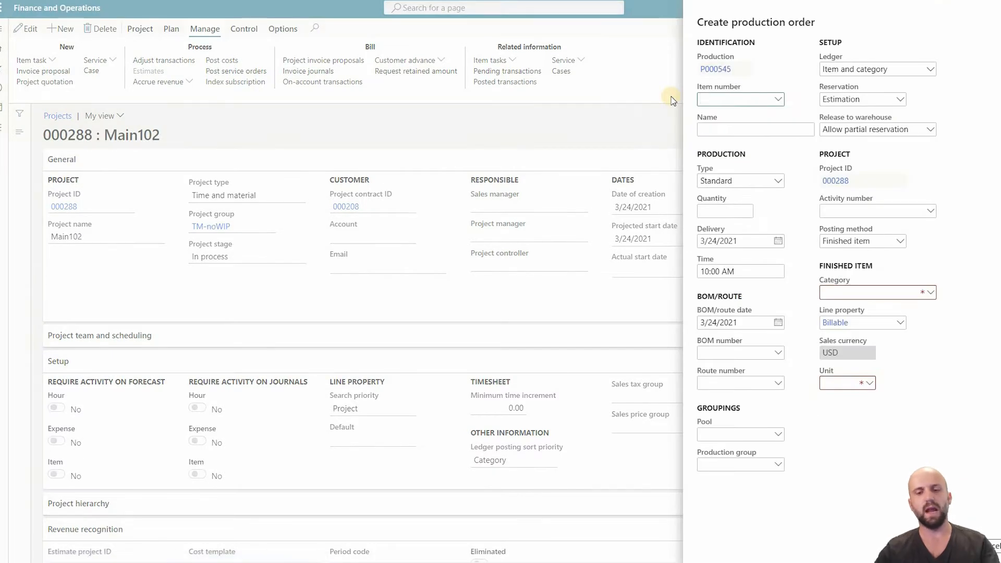
text(seedling1)
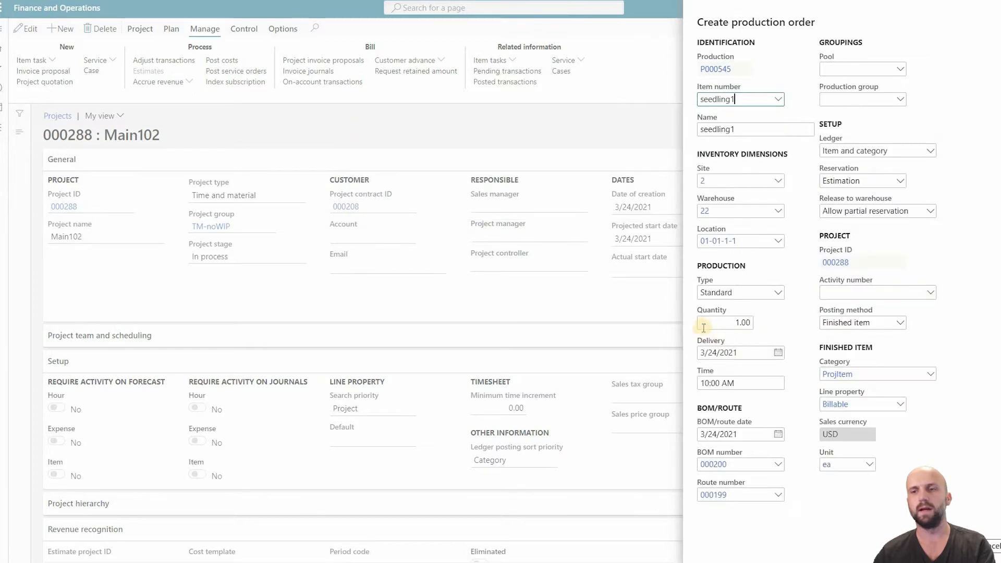
drag(703, 326, 777, 322)
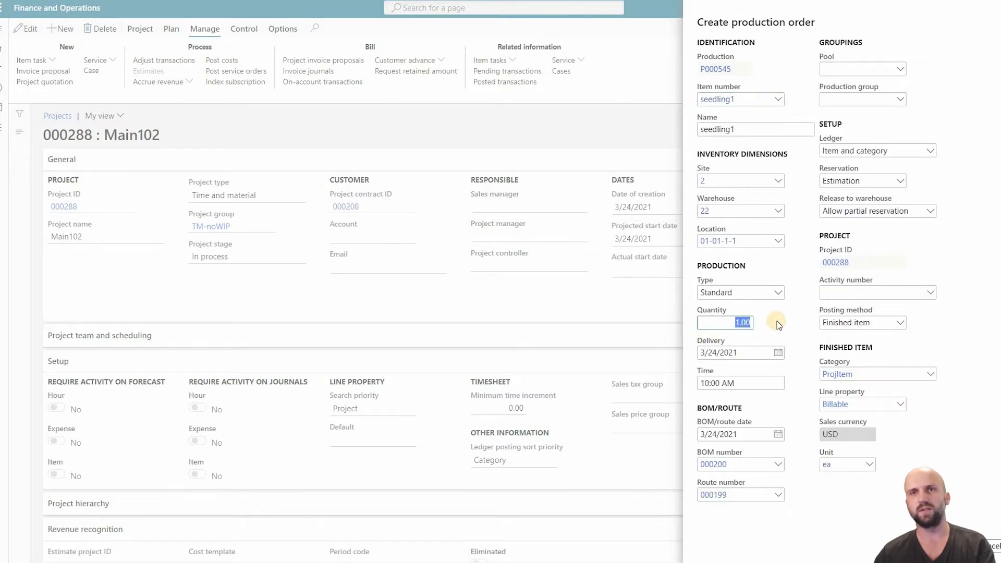
click(901, 323)
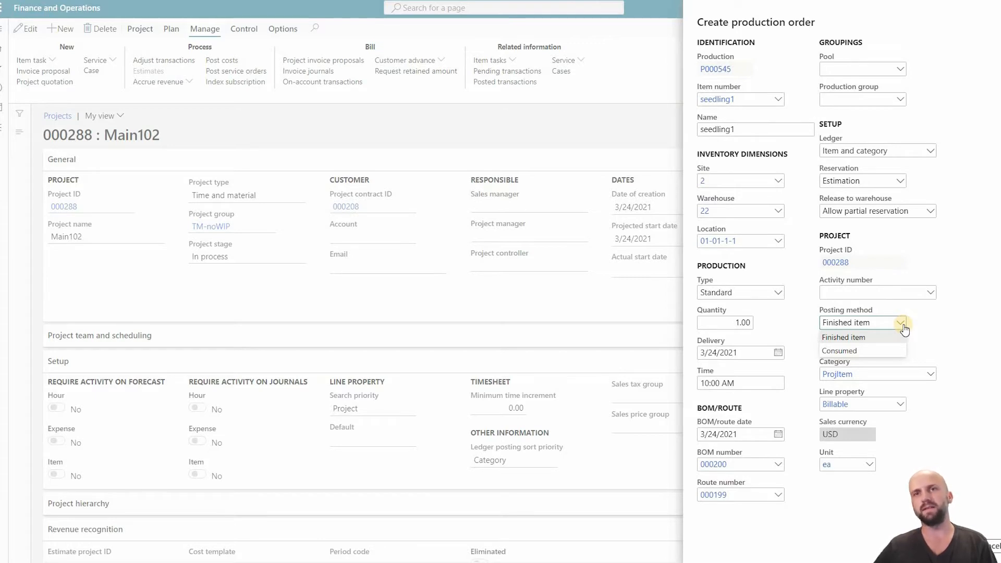
click(956, 546)
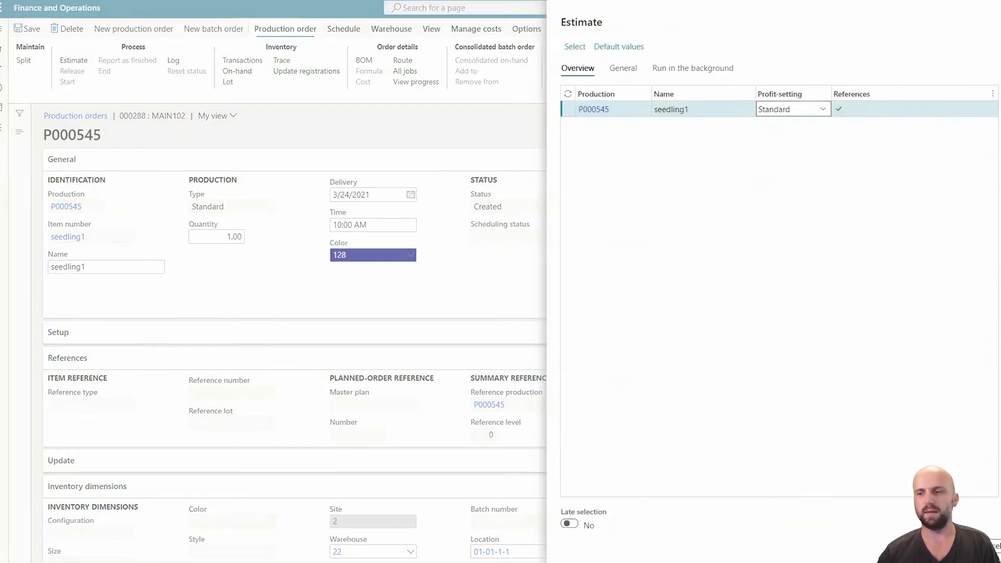
Step: Estimate the production order and start it for quantity 1, posting the picking list and route card immediately
click(950, 546)
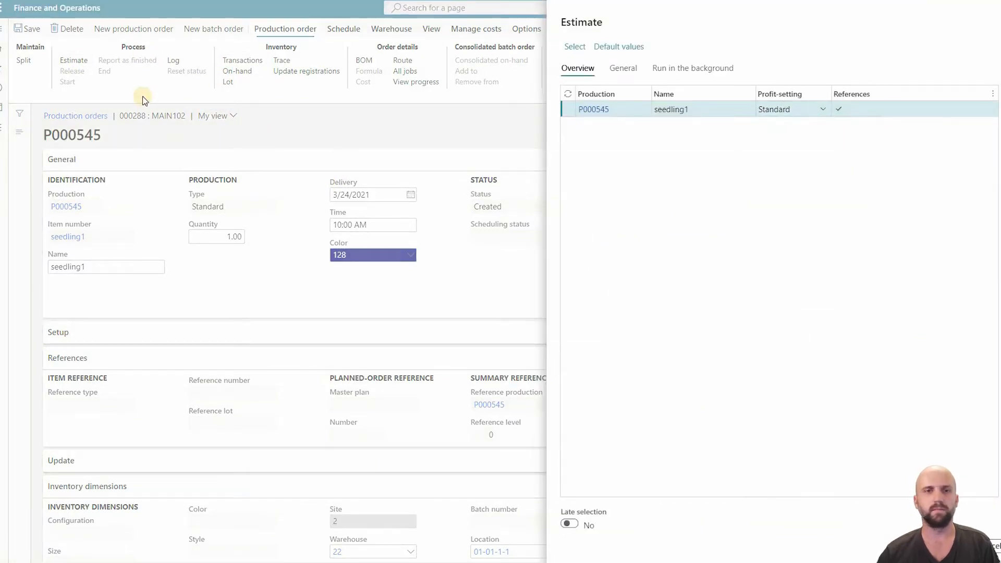
click(66, 83)
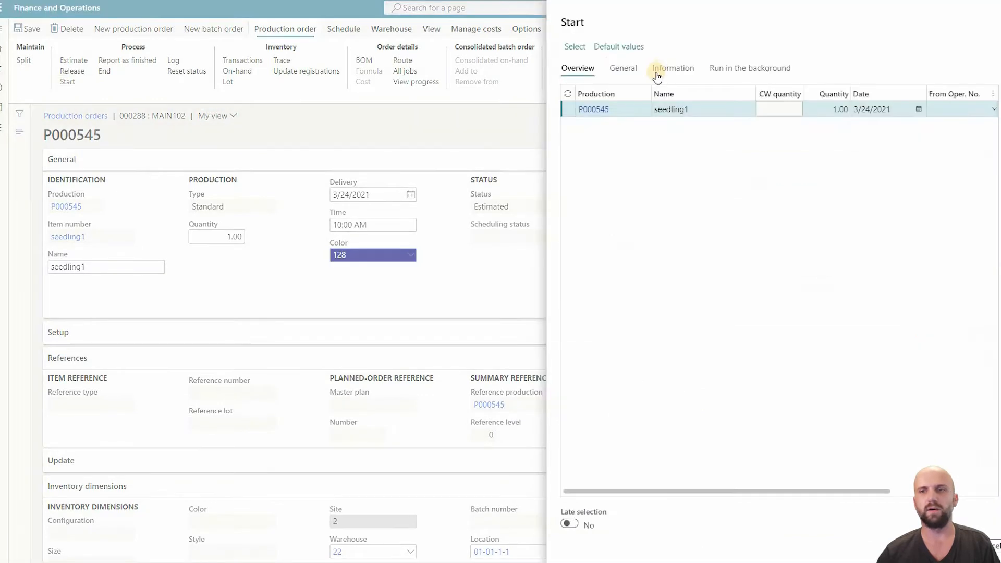
click(623, 69)
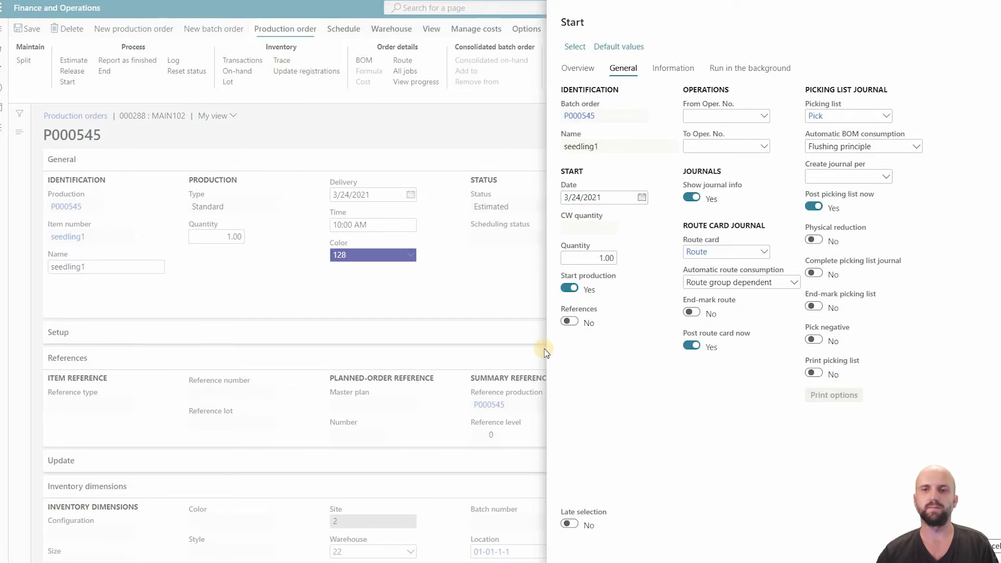
Step: Review all production journals posted for the started production order
click(395, 32)
click(429, 30)
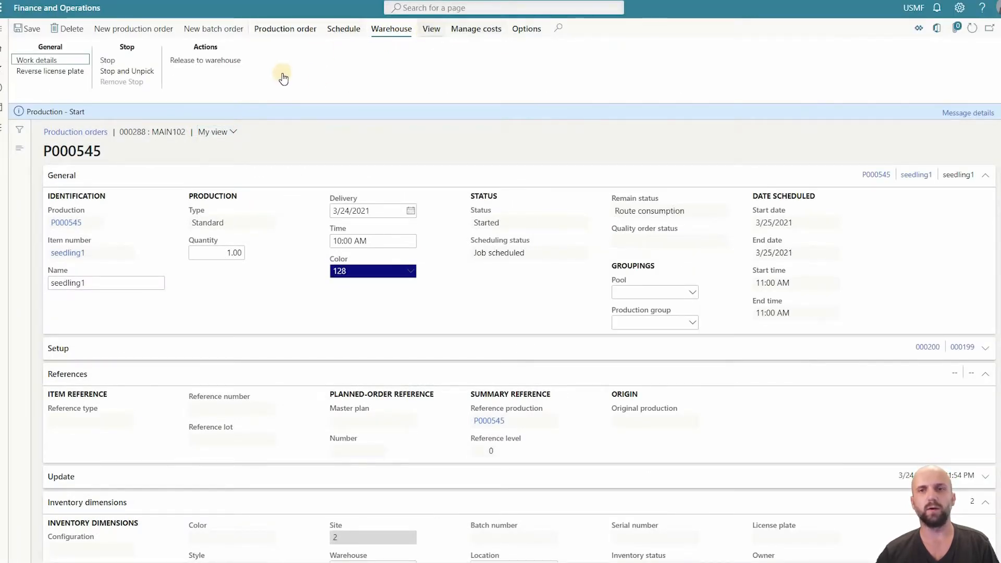
click(212, 72)
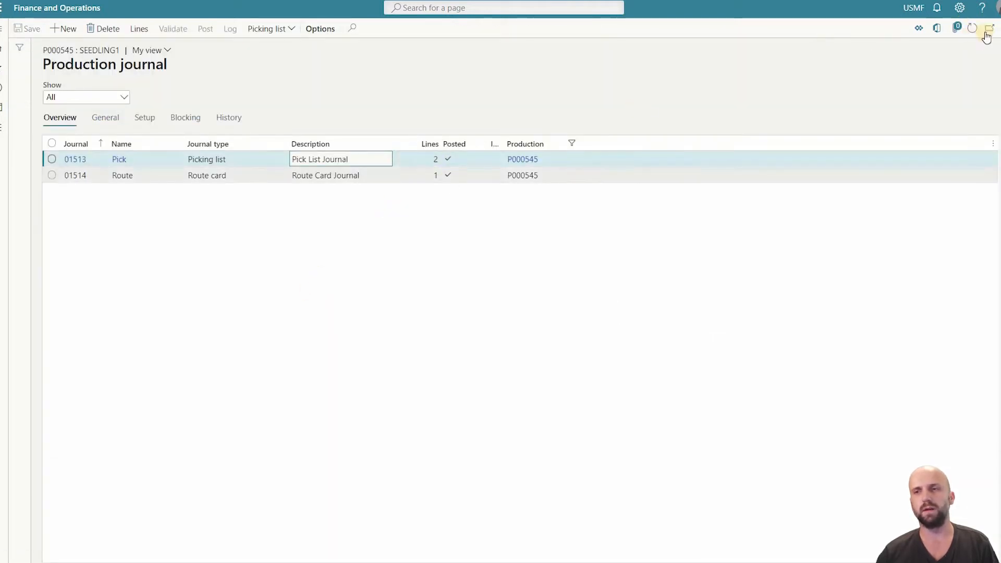
key(Escape)
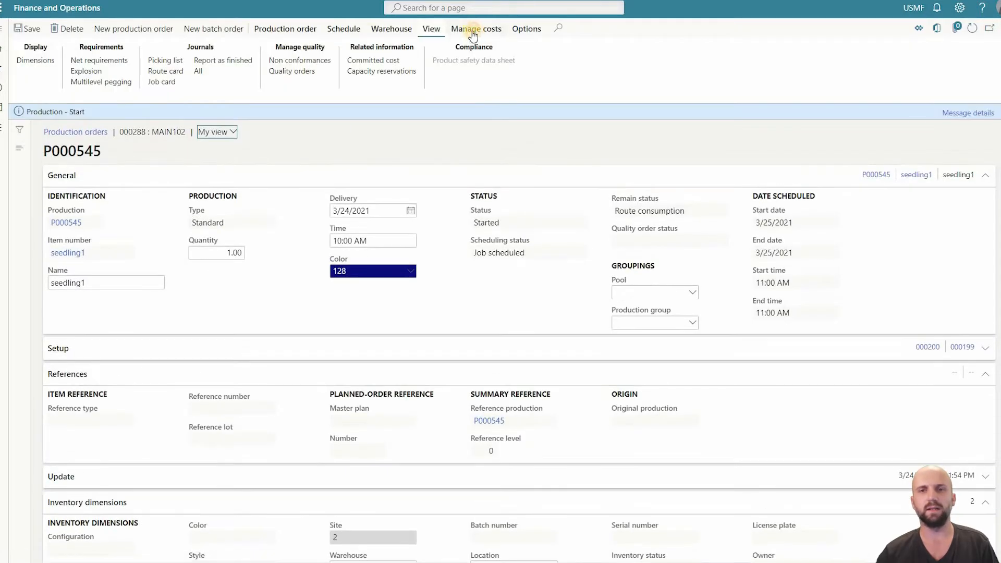
Step: Compare estimated and realized cost amounts in the production order's price calculation costing overview
click(475, 28)
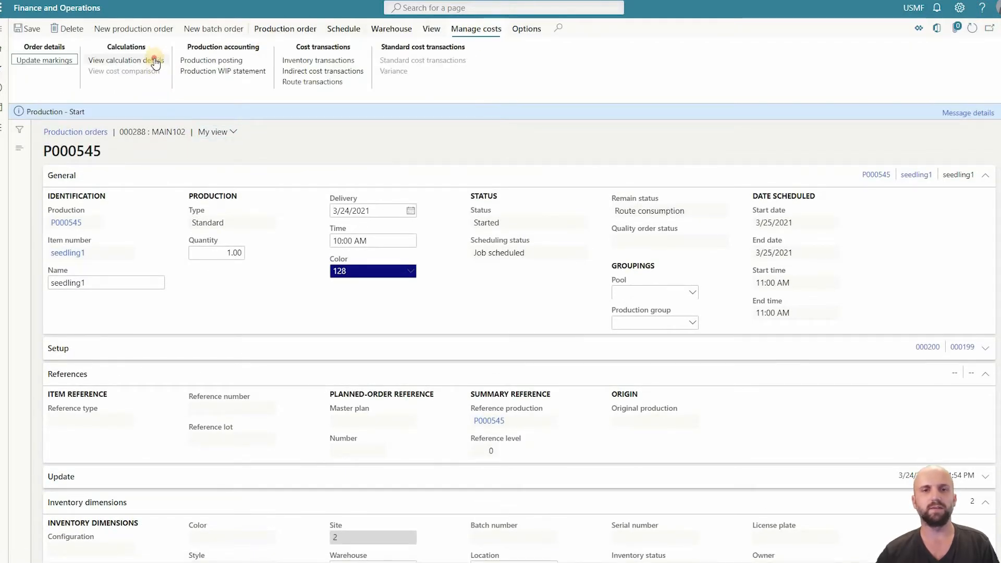
click(156, 60)
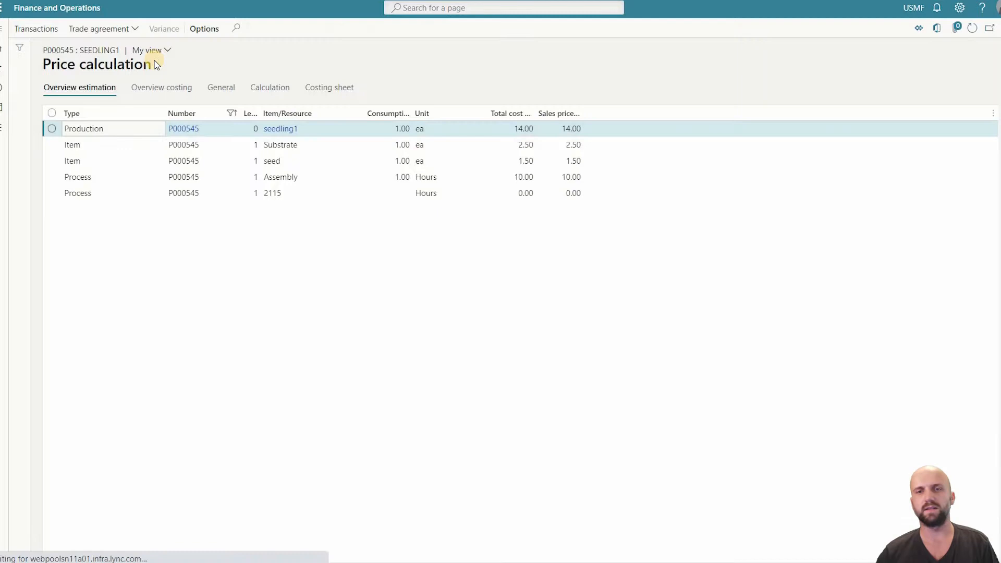
click(158, 94)
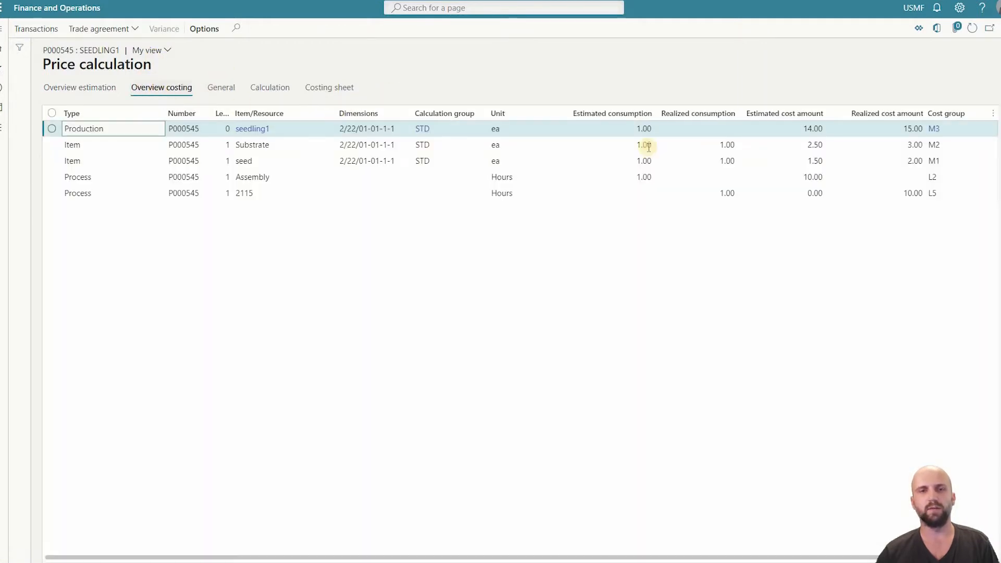
drag(896, 128, 920, 129)
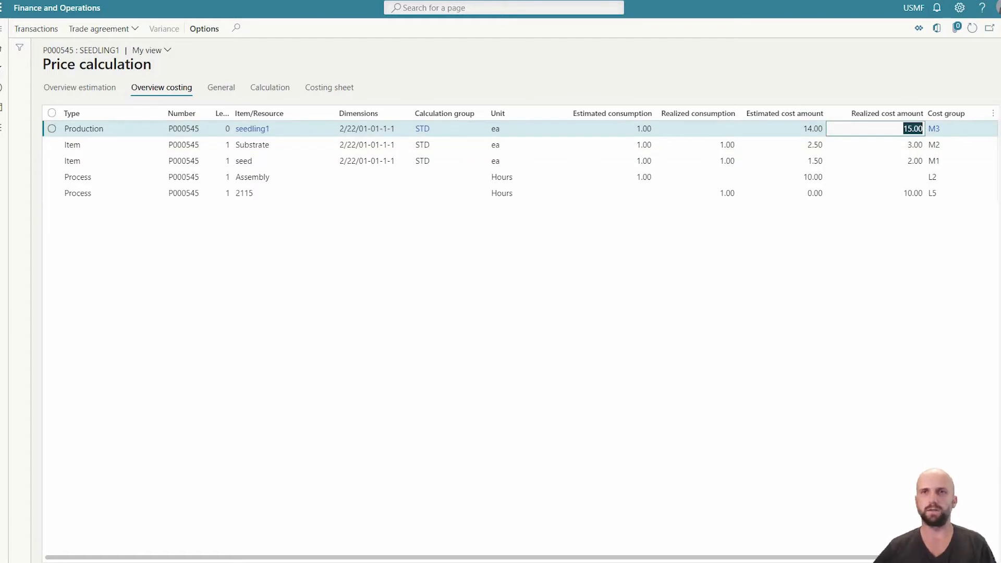
key(alt+Left)
Step: Report the production order as finished and end it
click(269, 33)
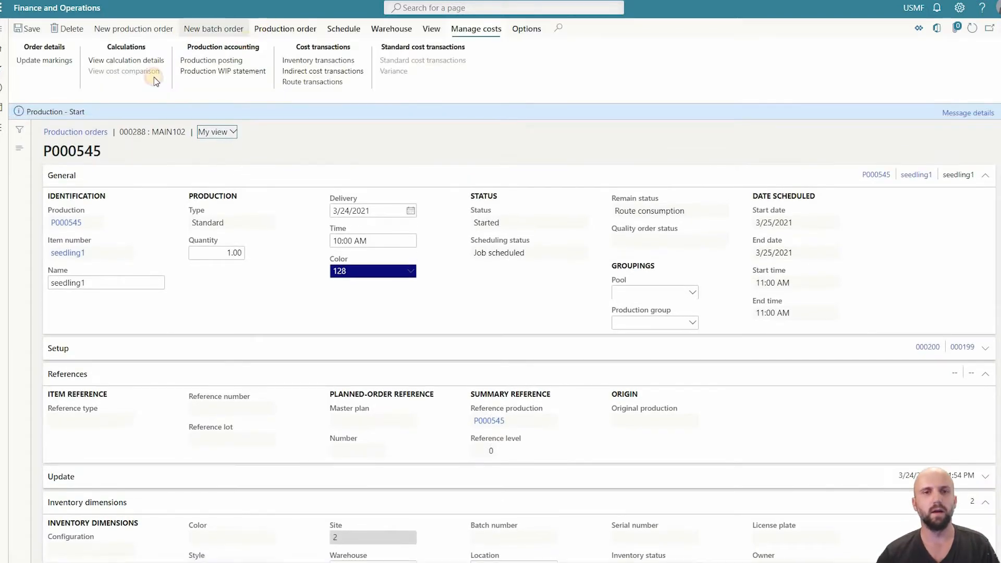
click(504, 223)
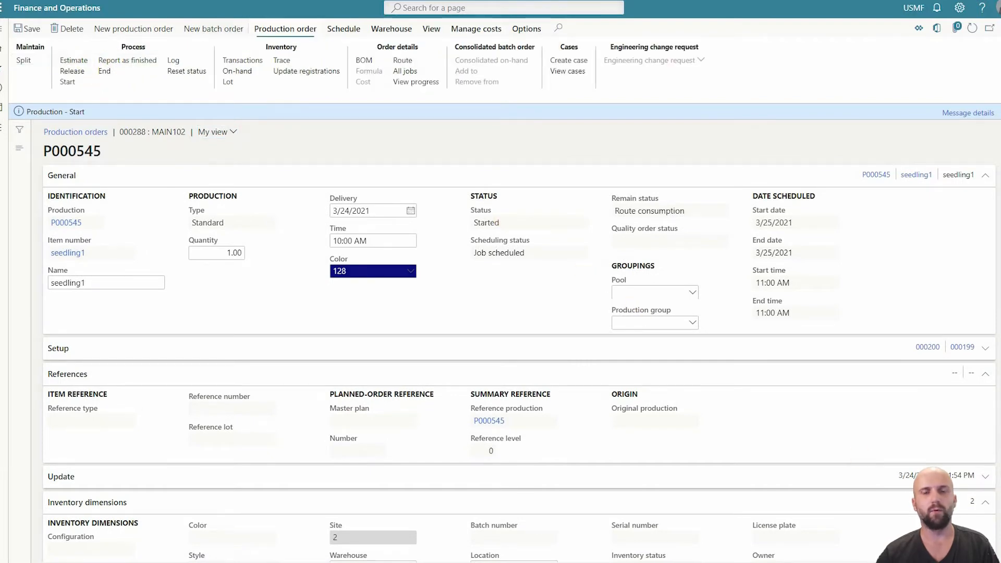
click(127, 60)
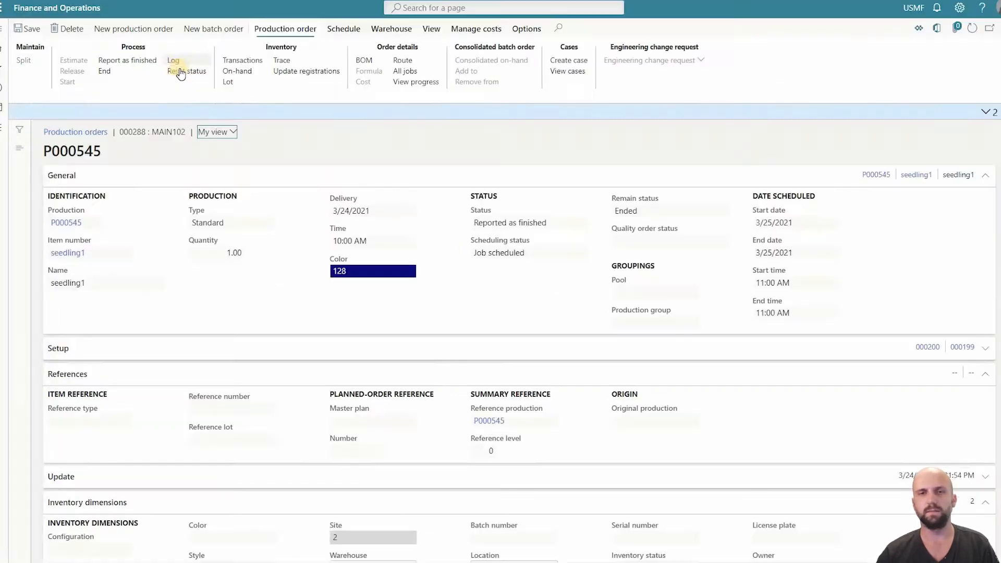
click(130, 73)
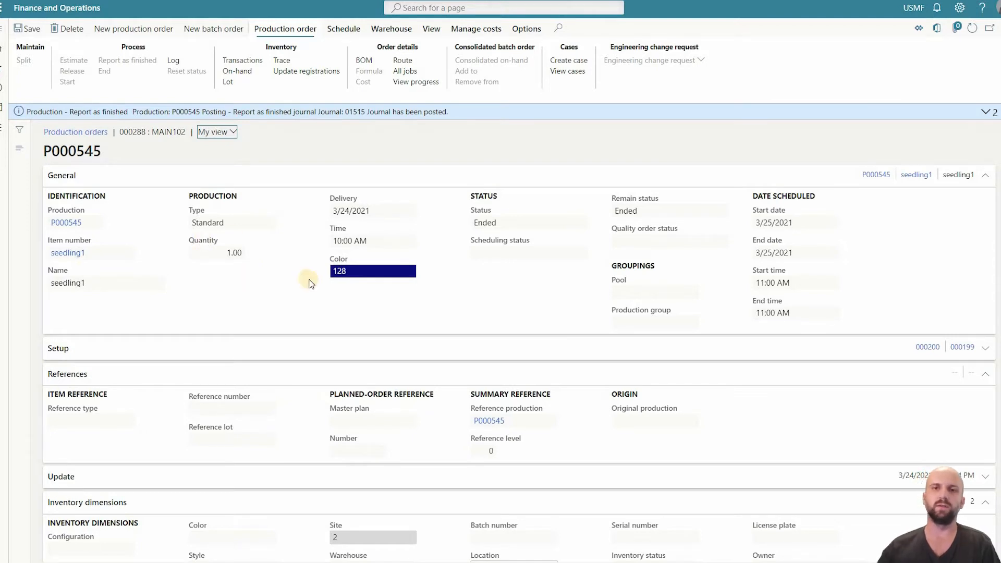
Step: Filter the released products by item number "seed" and check the on-hand inventory of seedling1
click(65, 253)
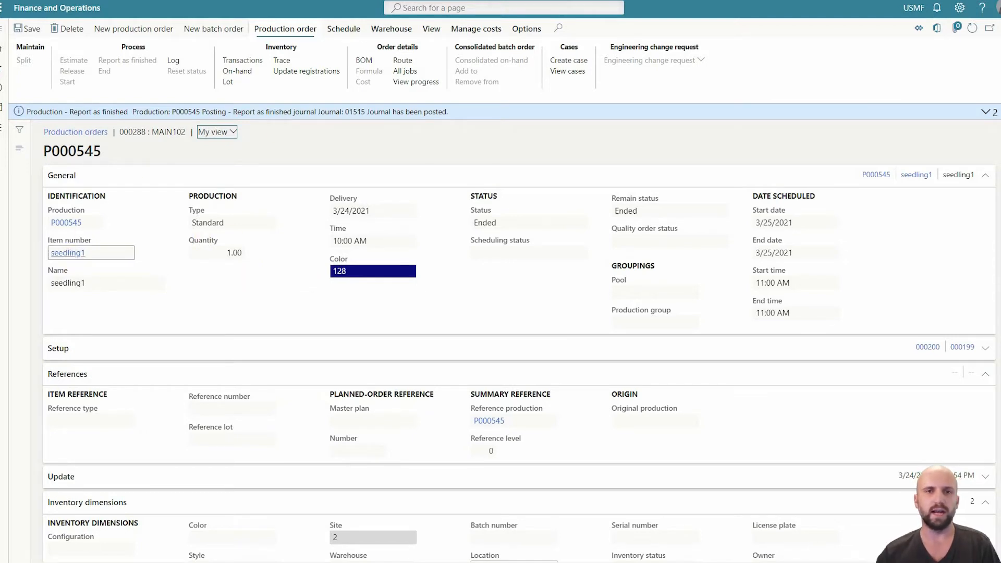
click(97, 157)
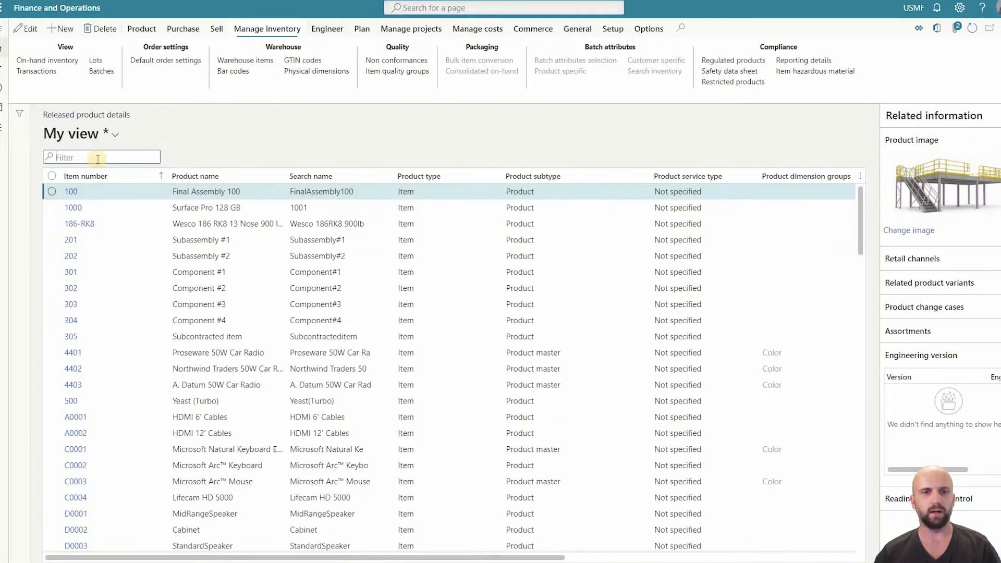
text(seed)
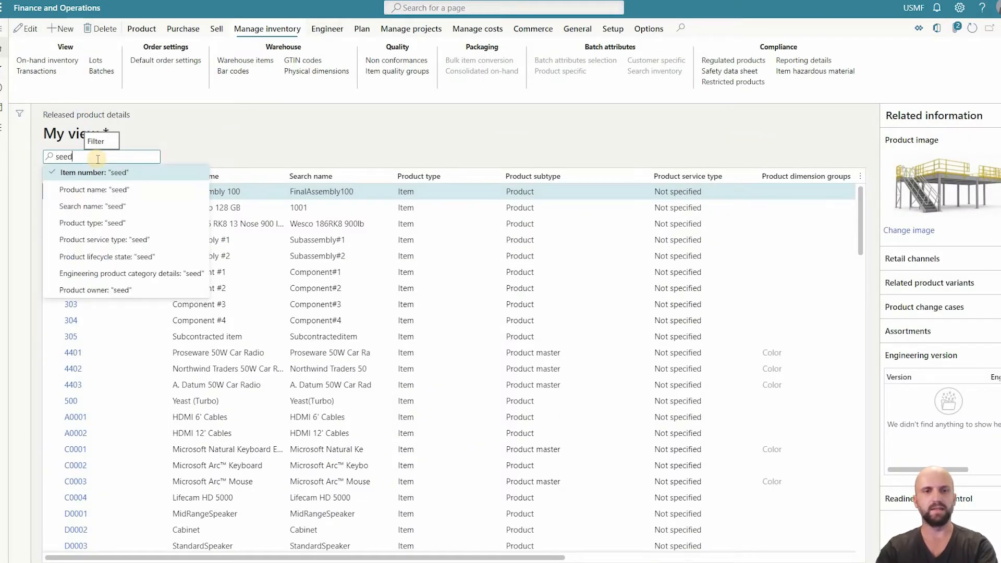
key(Return)
click(181, 208)
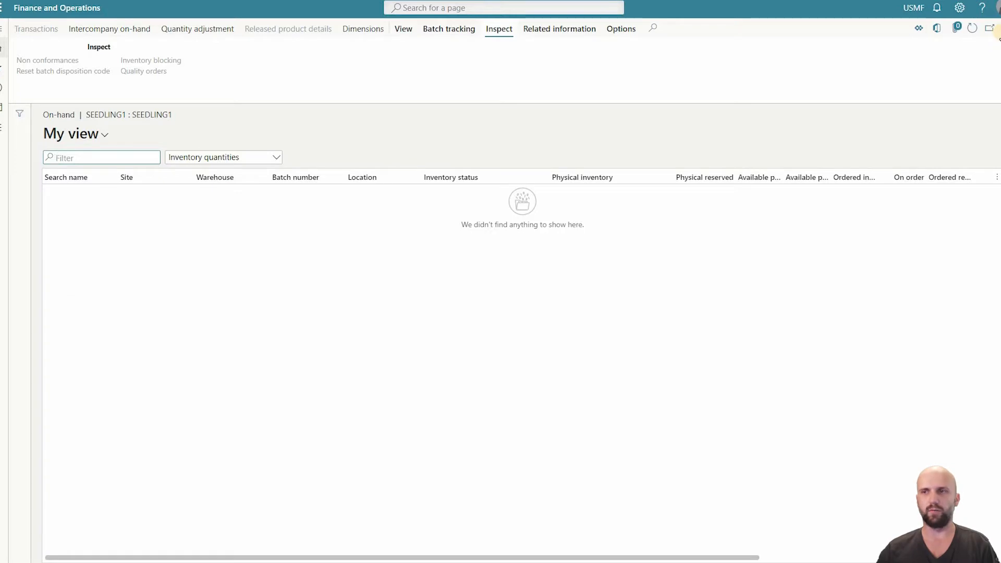
Step: Examine seedling1's inventory transactions, comparing the last production receipt with its matching issue transaction
click(1000, 29)
click(45, 74)
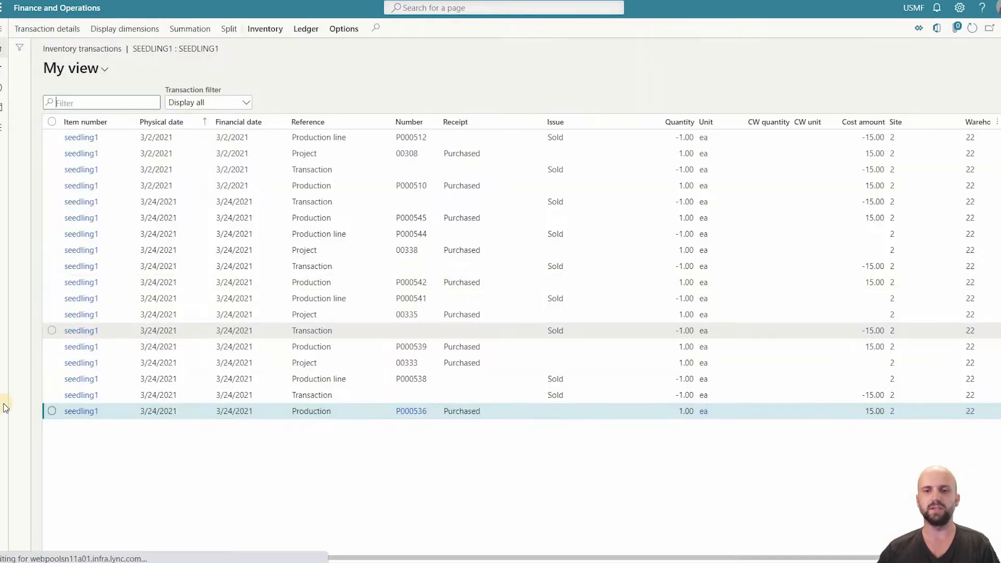
click(51, 395)
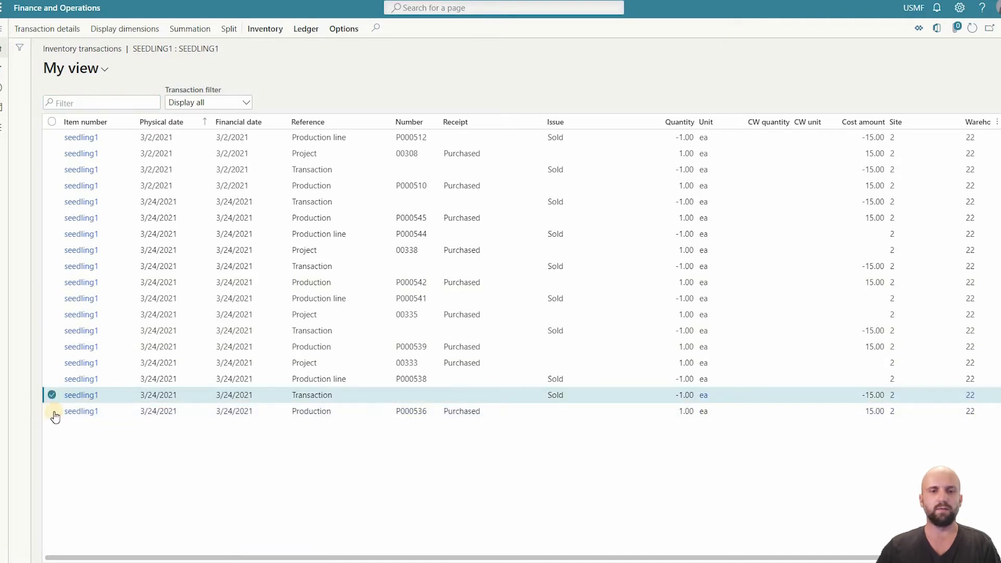
click(52, 410)
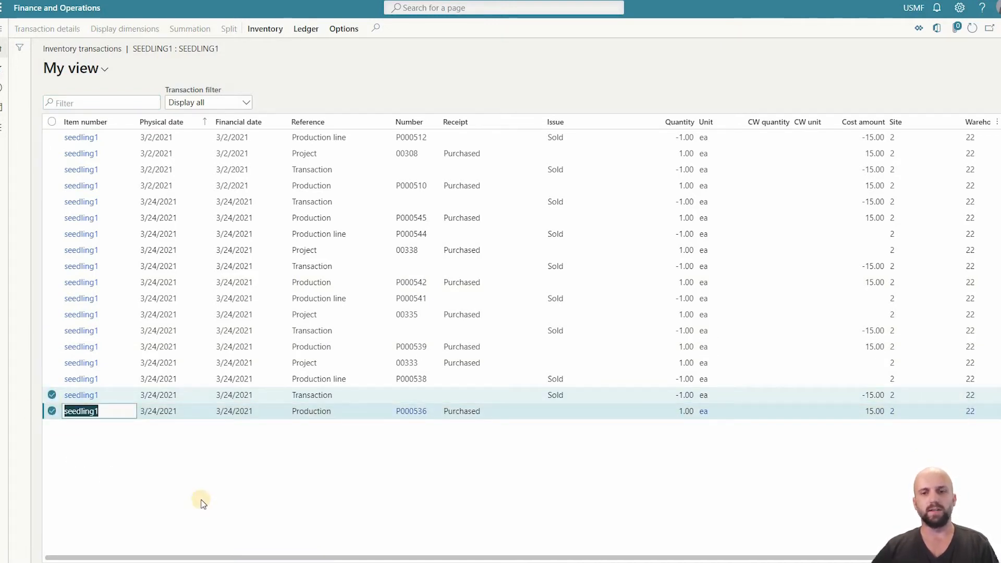
click(477, 414)
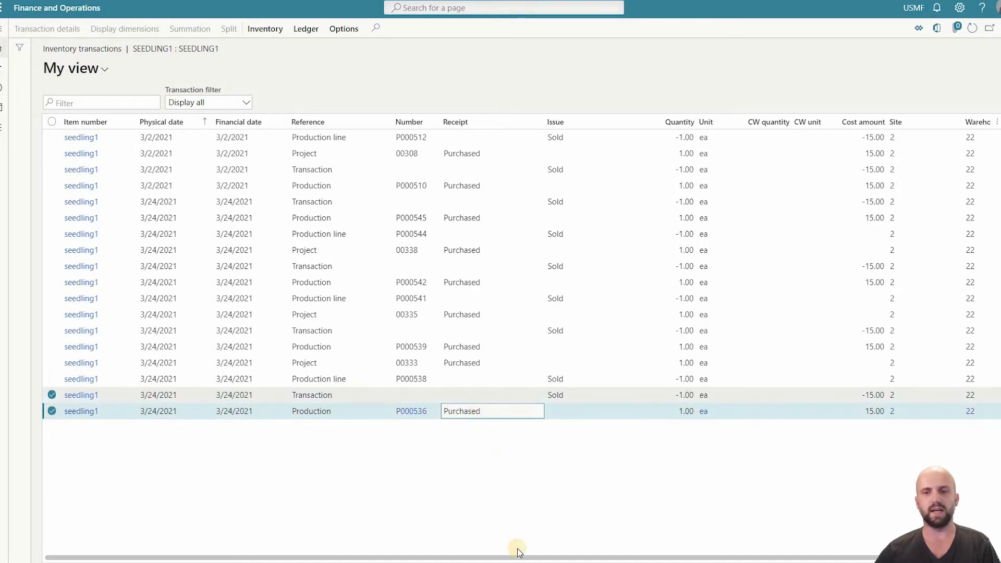
key(Up)
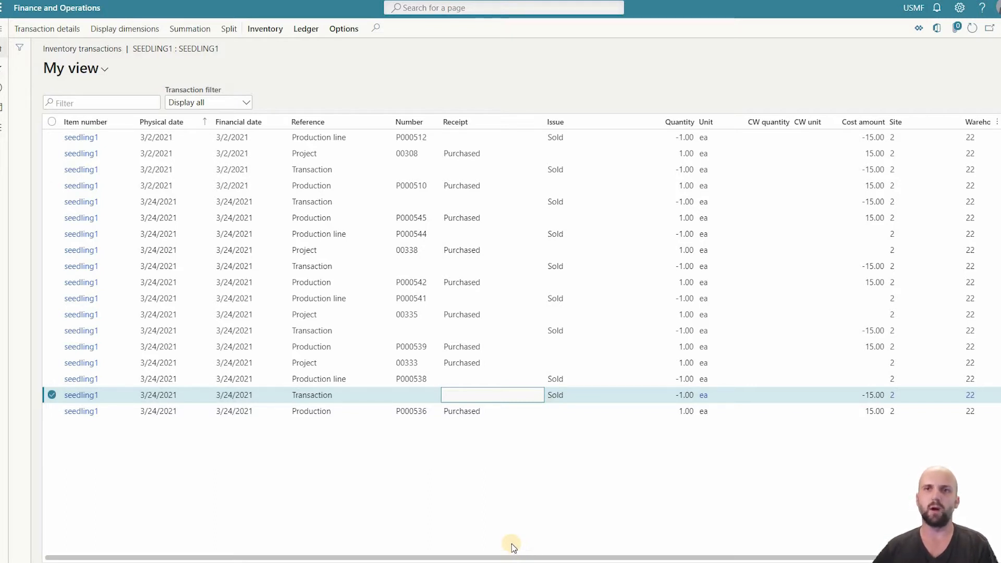
key(Escape)
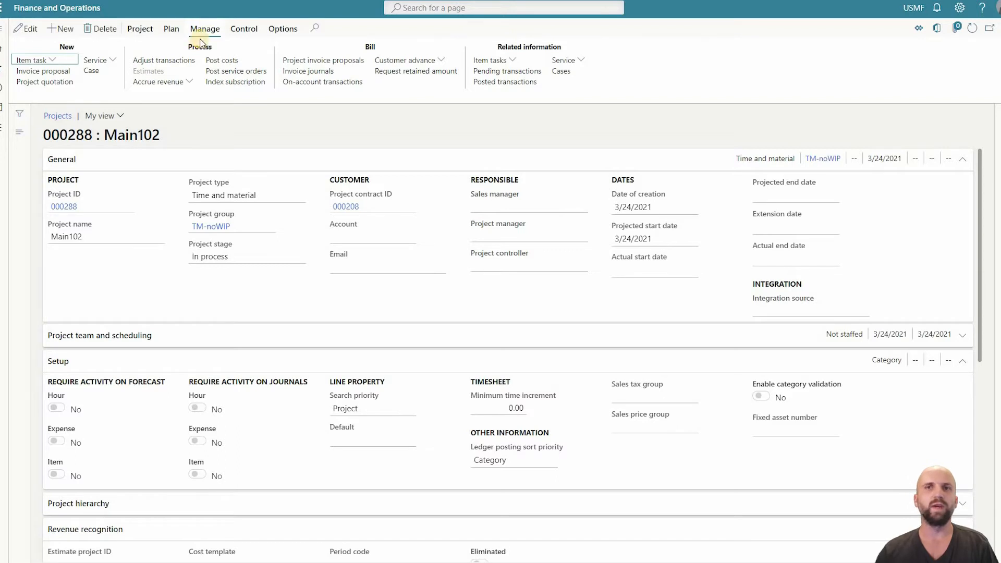
Step: Review the total cost and total sales amount of the posted transactions for project Main102
click(525, 87)
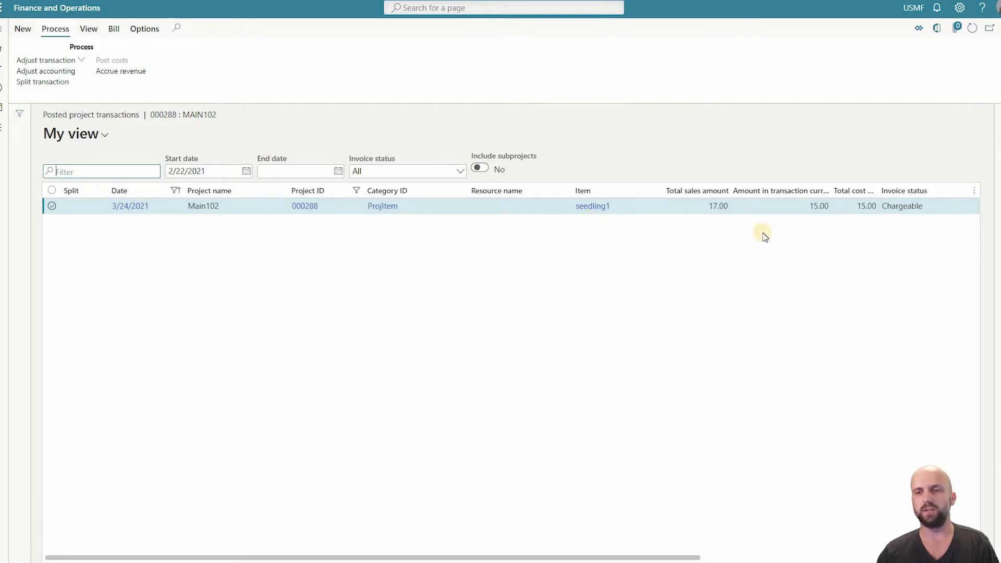
click(856, 206)
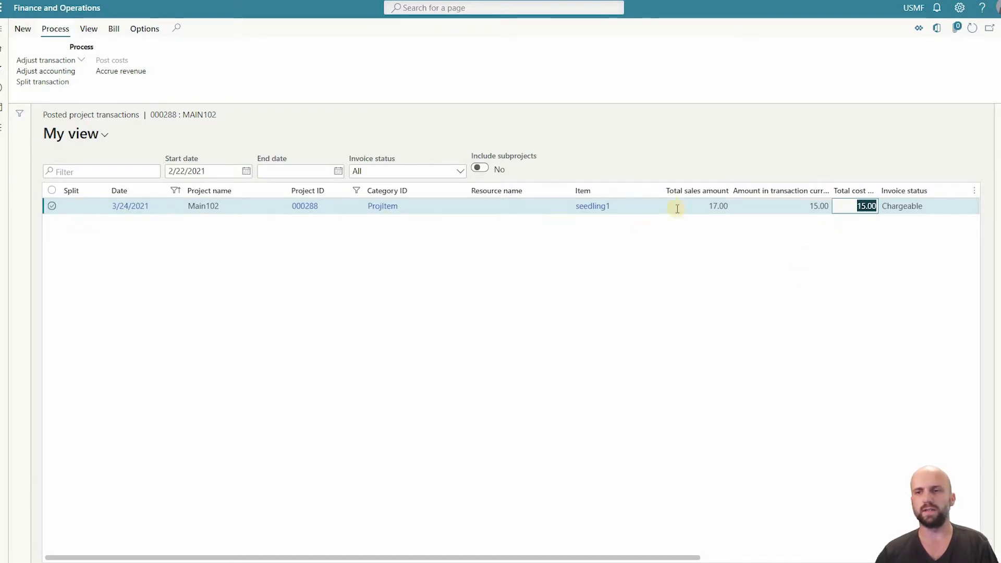
click(713, 205)
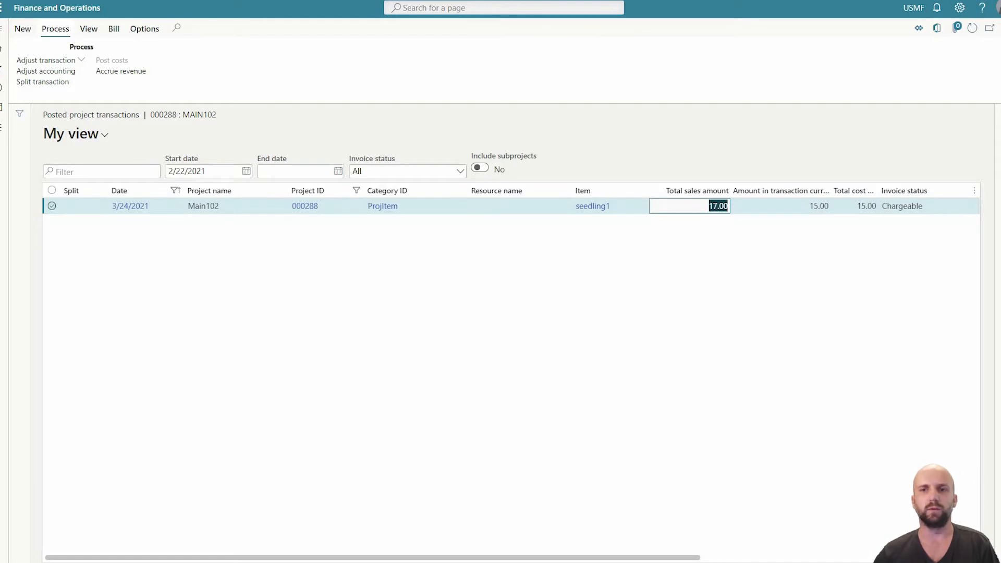
Step: Open the released product details of seedling1
click(500, 1)
click(89, 209)
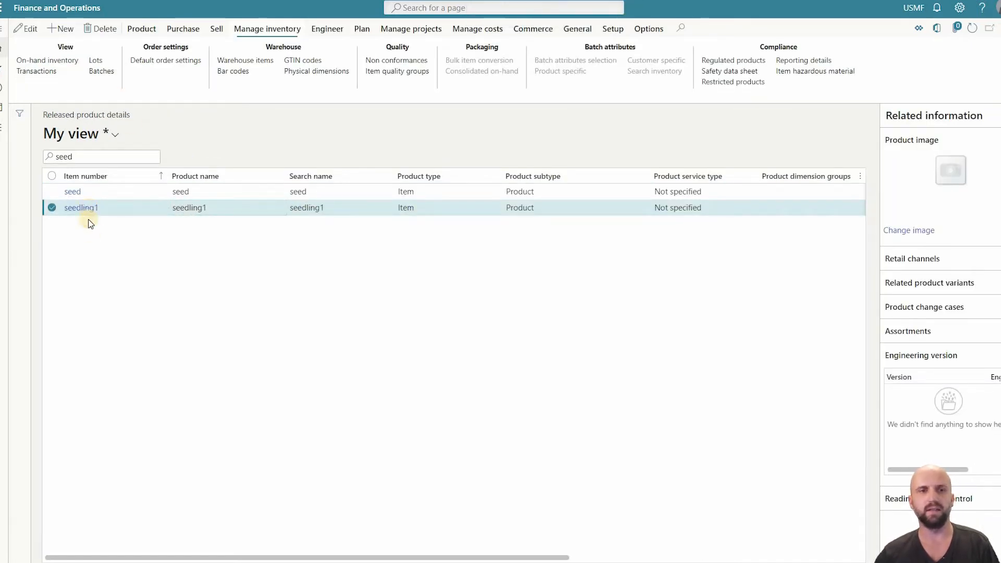
click(30, 29)
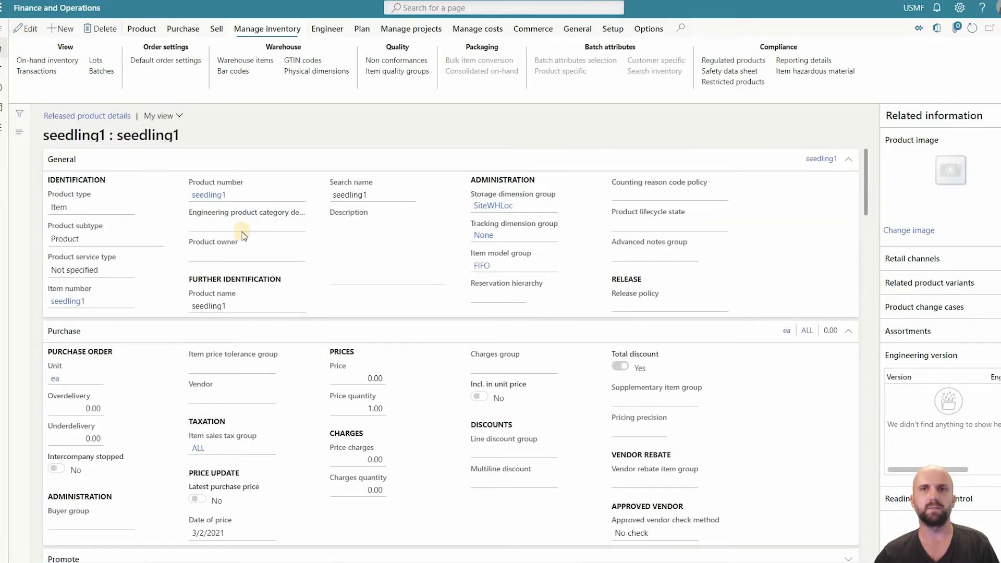
Step: Set seedling1's base sales price to 16.00 and return to the posted project transactions
scroll(195, 240, down, 5)
scroll(195, 240, down, 5)
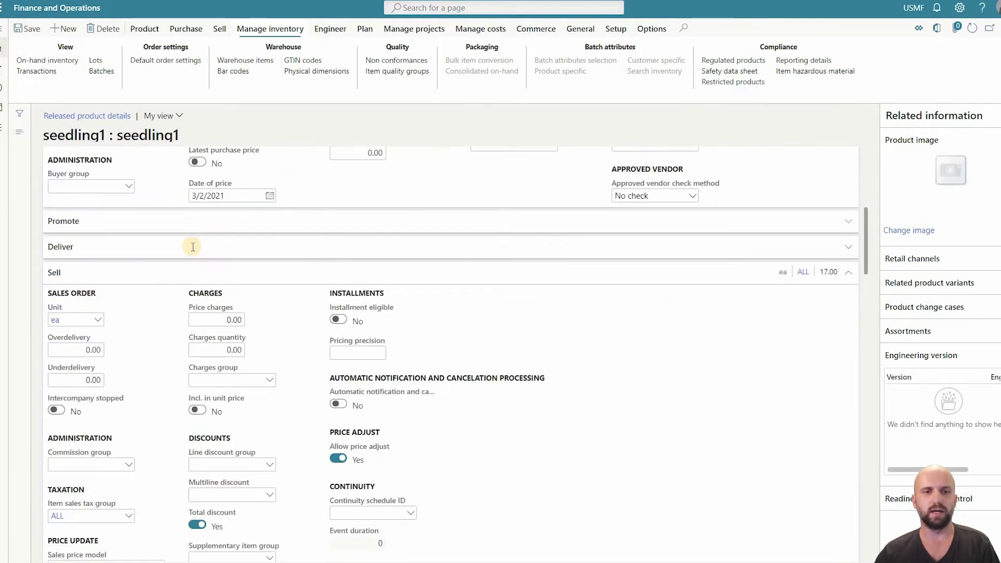
click(79, 468)
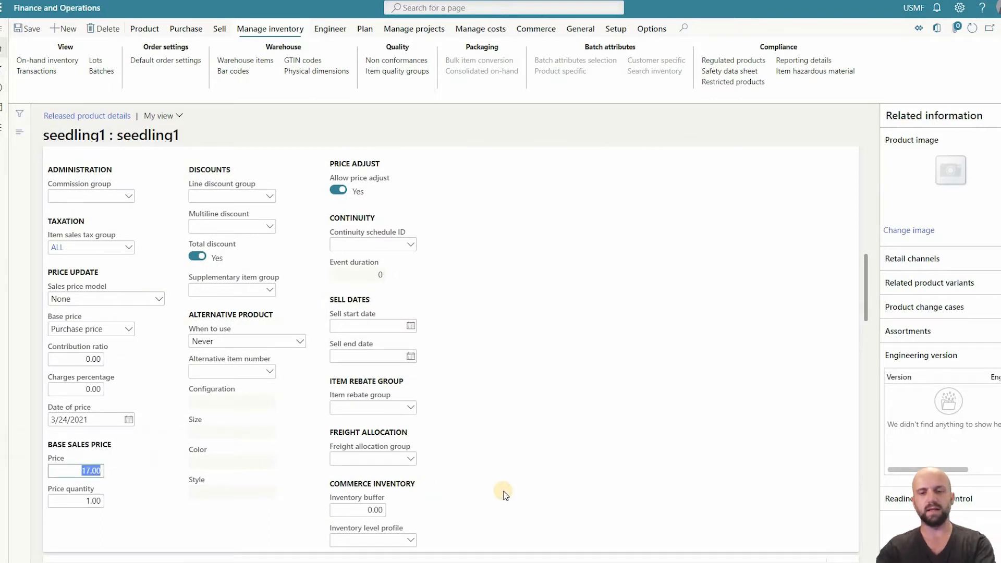
text(16)
key(Tab)
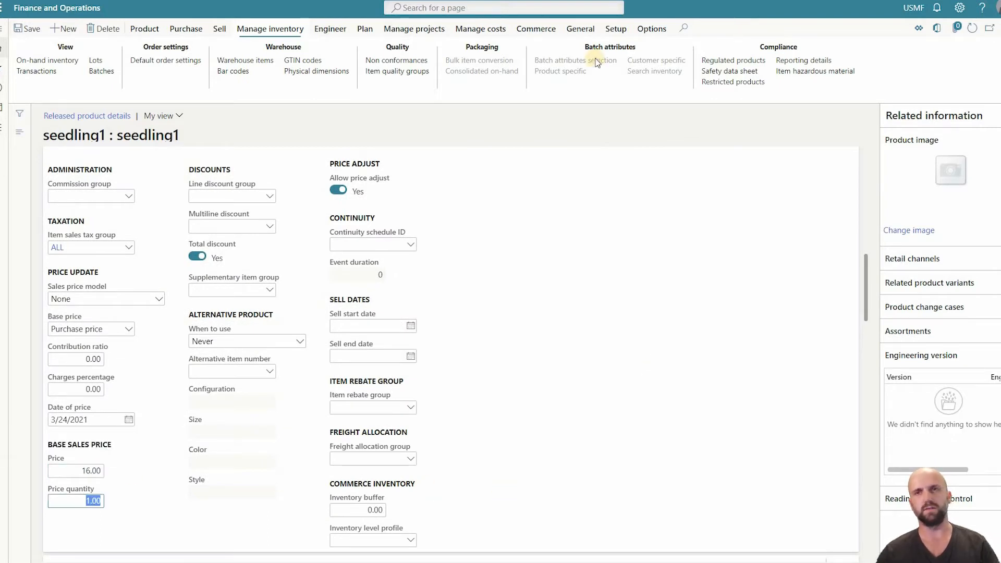
click(1000, 27)
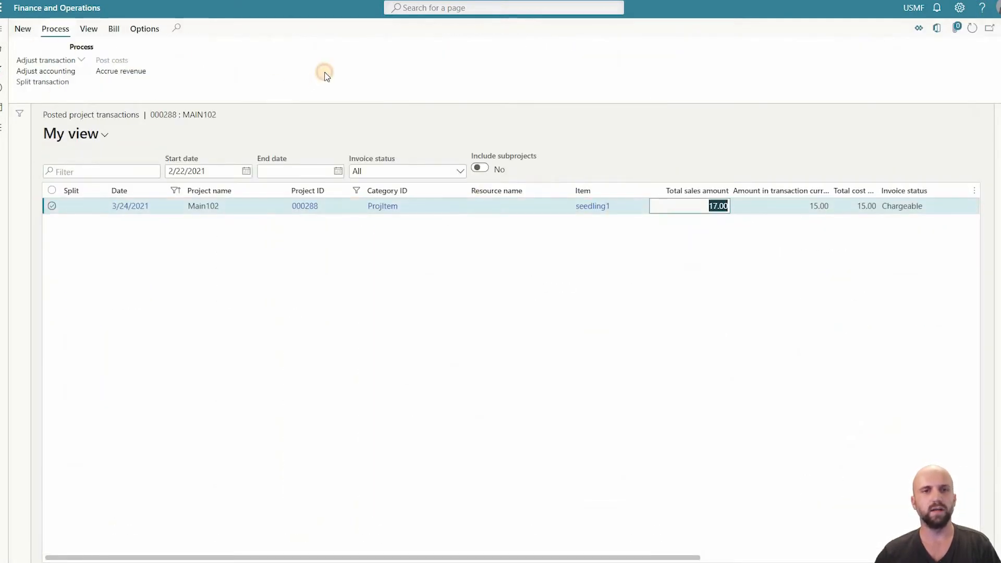
Step: Create an adjustment of Main102's seedling1 transaction dated 3/24/2021, with the sales price defaulted from setup set to Yes
click(324, 74)
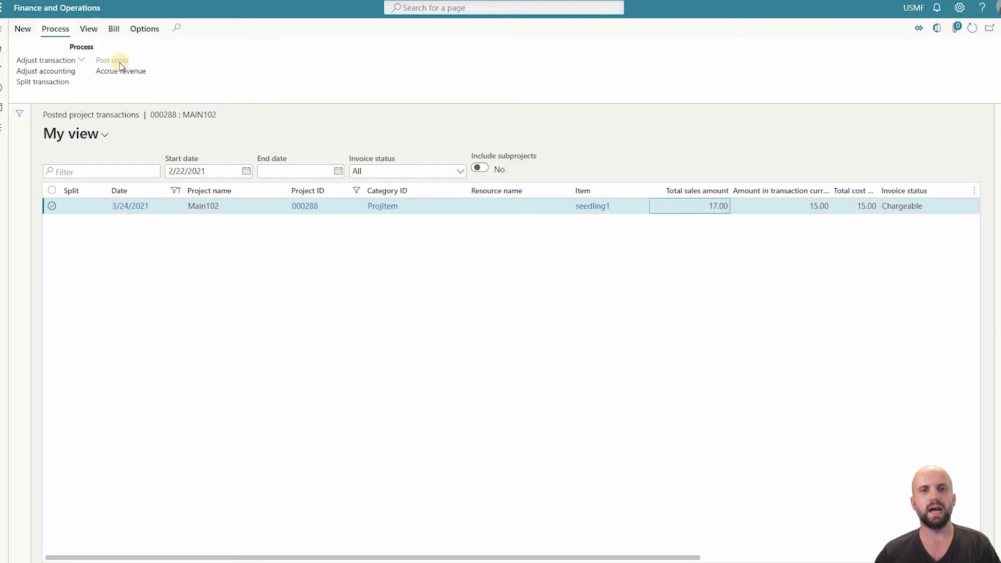
click(73, 65)
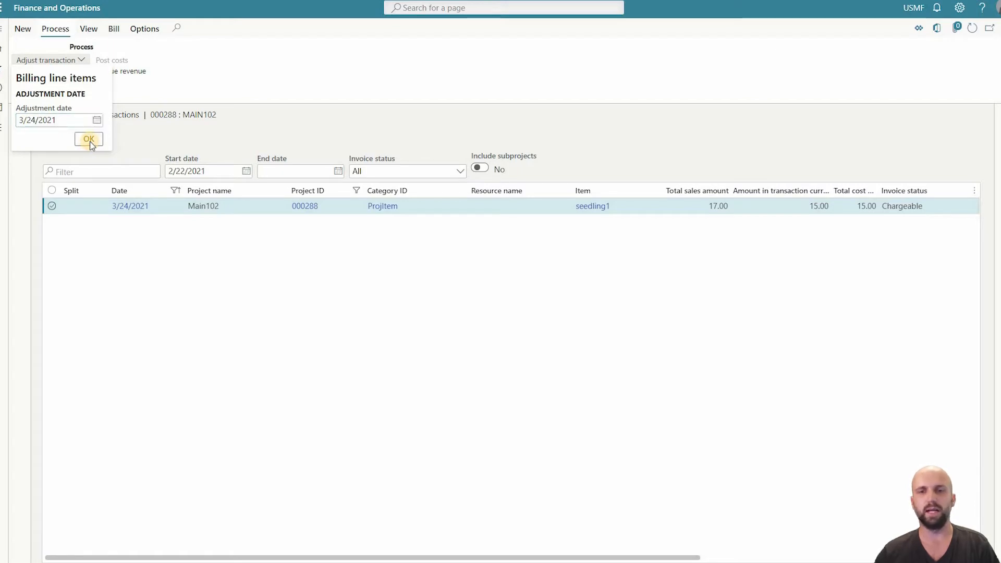
click(88, 140)
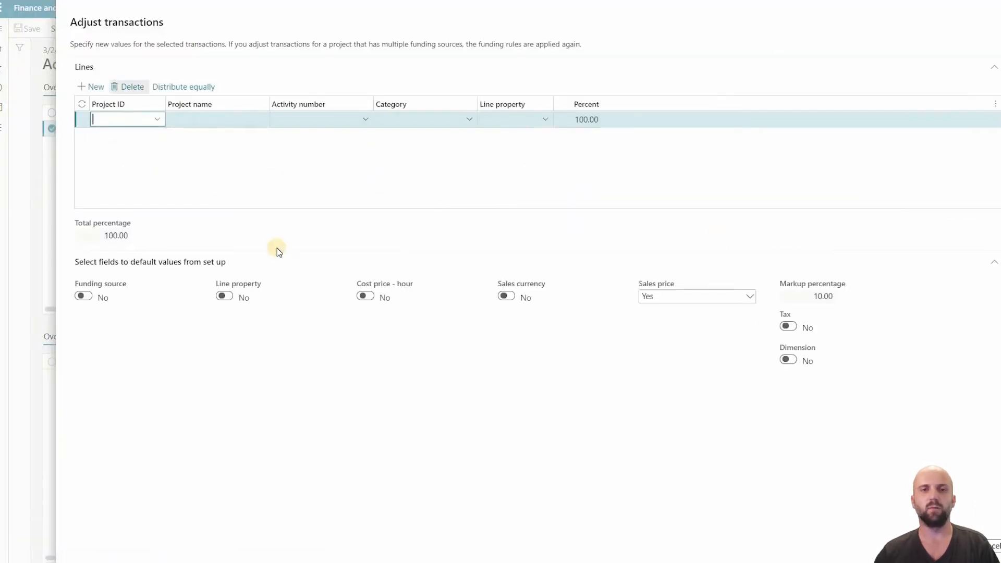
click(749, 298)
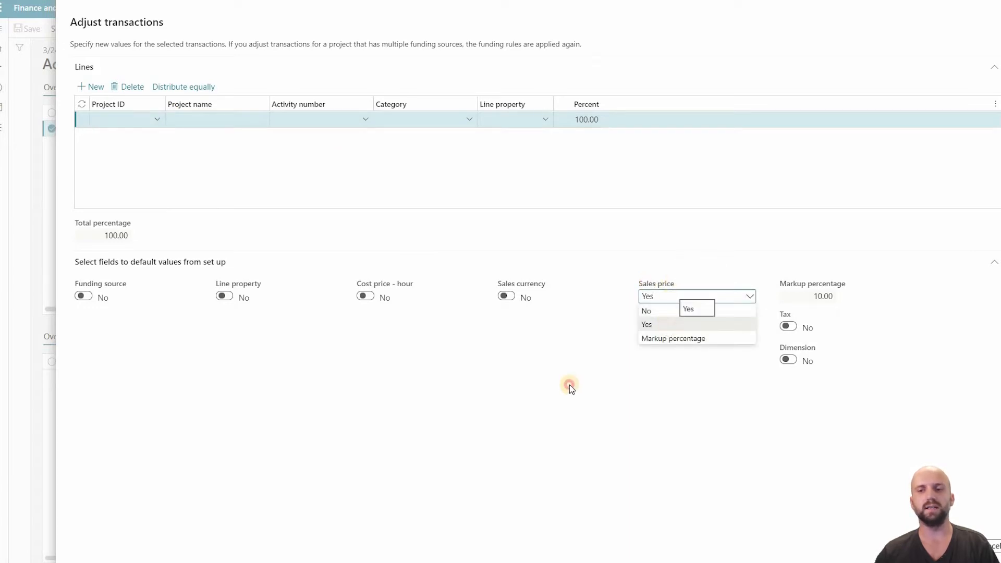
click(577, 360)
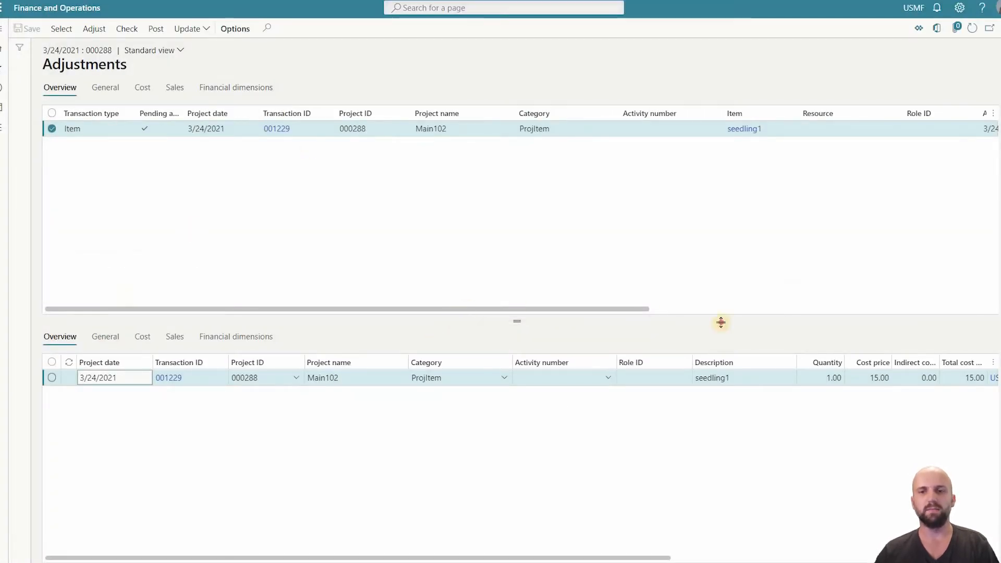
Step: Compare seedling1's original sales price with its adjusted total sales amount and post the adjustment
scroll(789, 323, right, 10)
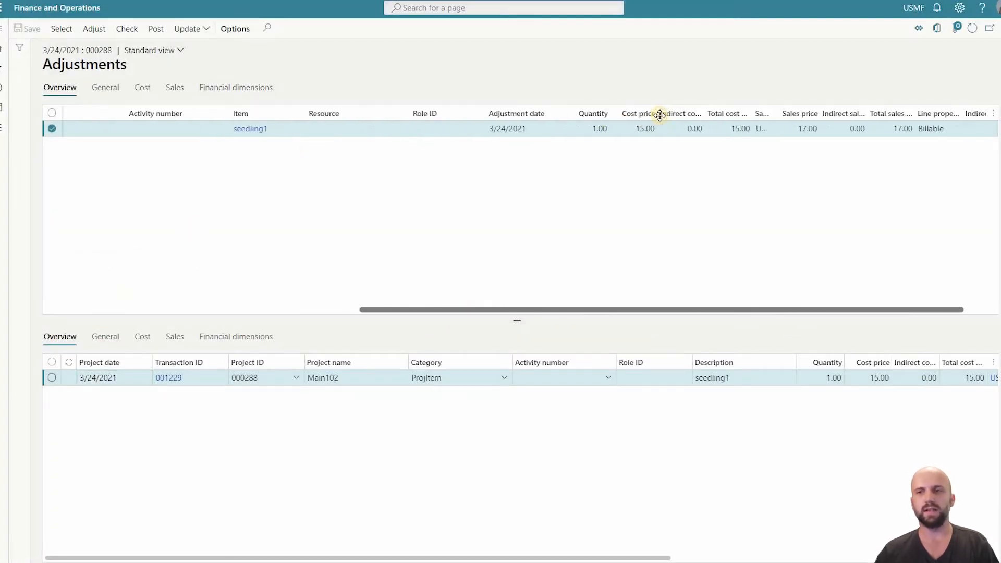
click(808, 129)
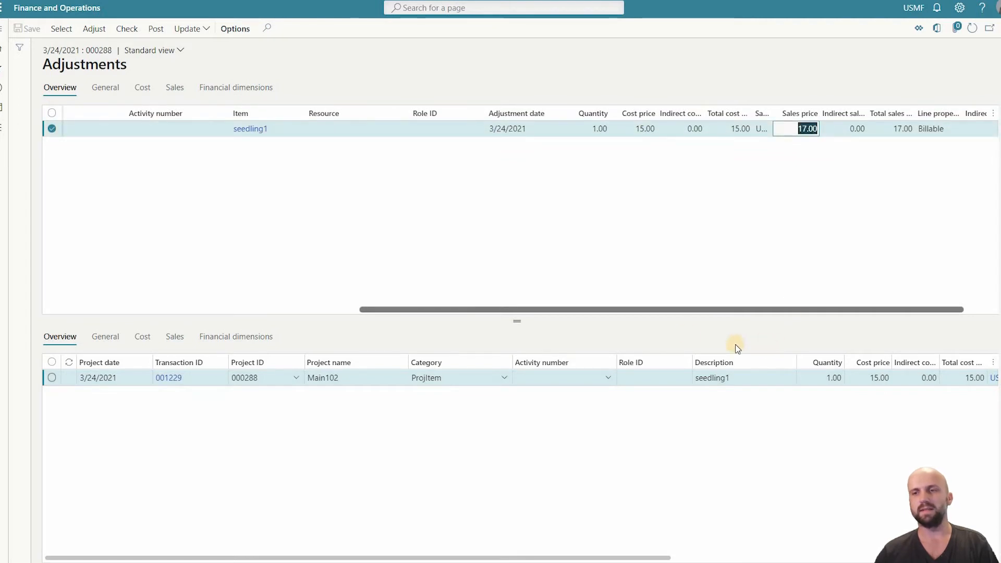
click(377, 378)
drag(378, 559, 681, 559)
click(708, 377)
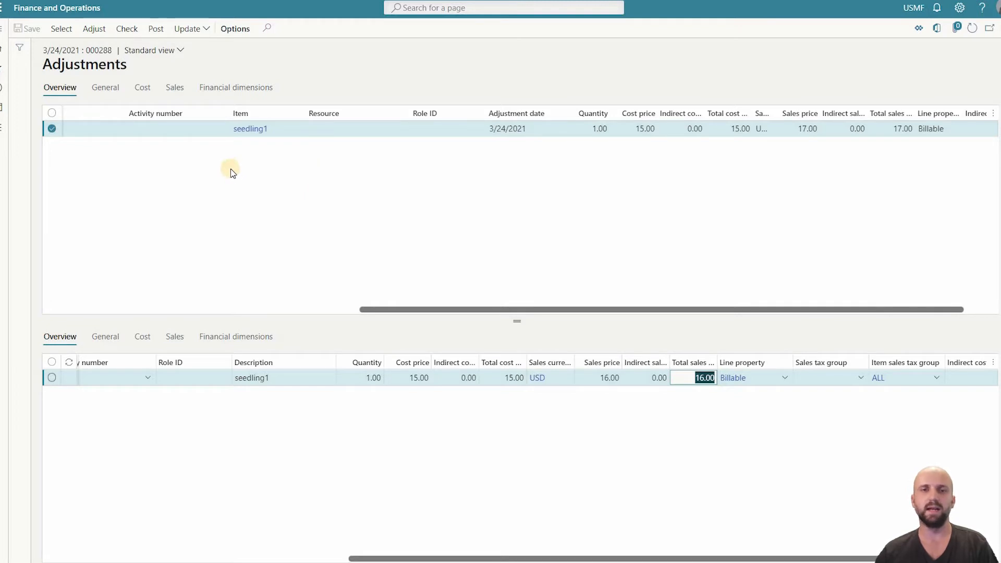
click(157, 32)
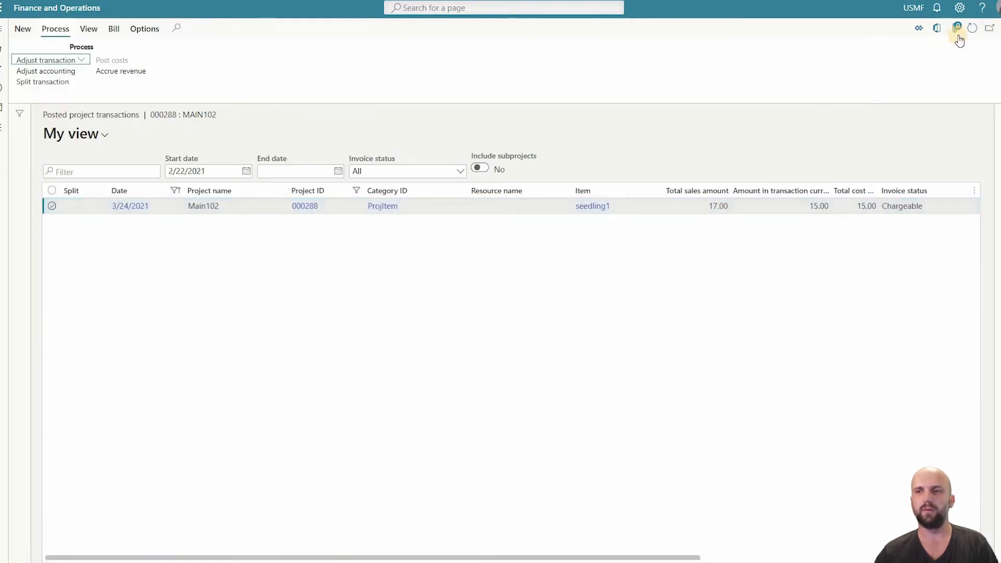
Step: Refresh Main102's posted transactions, check seedling1's total sales amount, and return to the project details
click(973, 29)
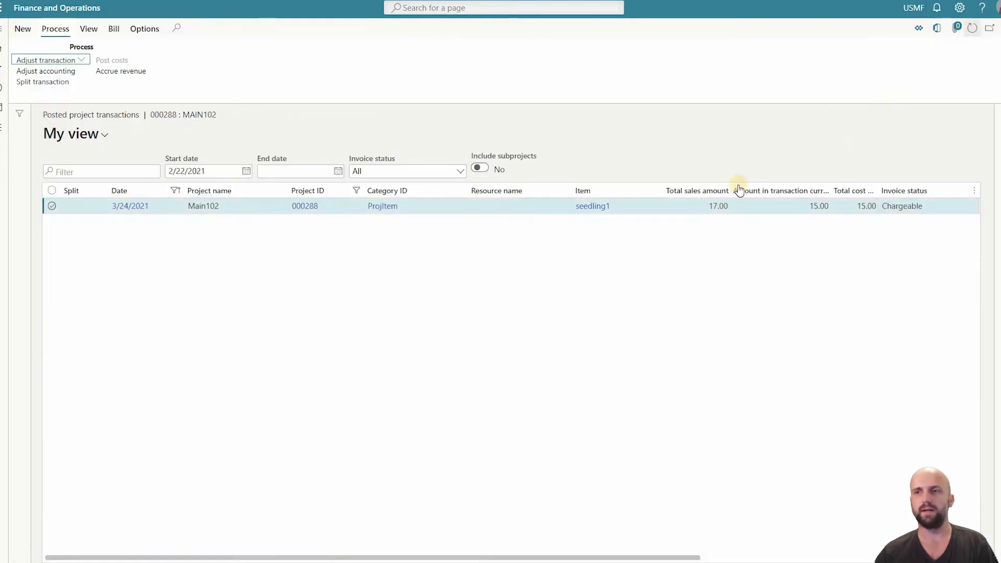
click(732, 215)
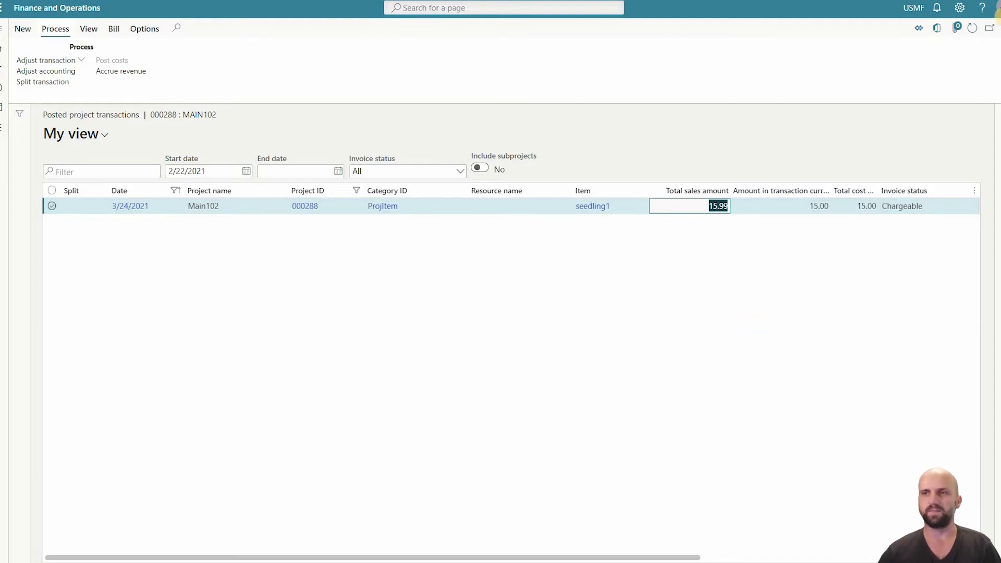
click(996, 29)
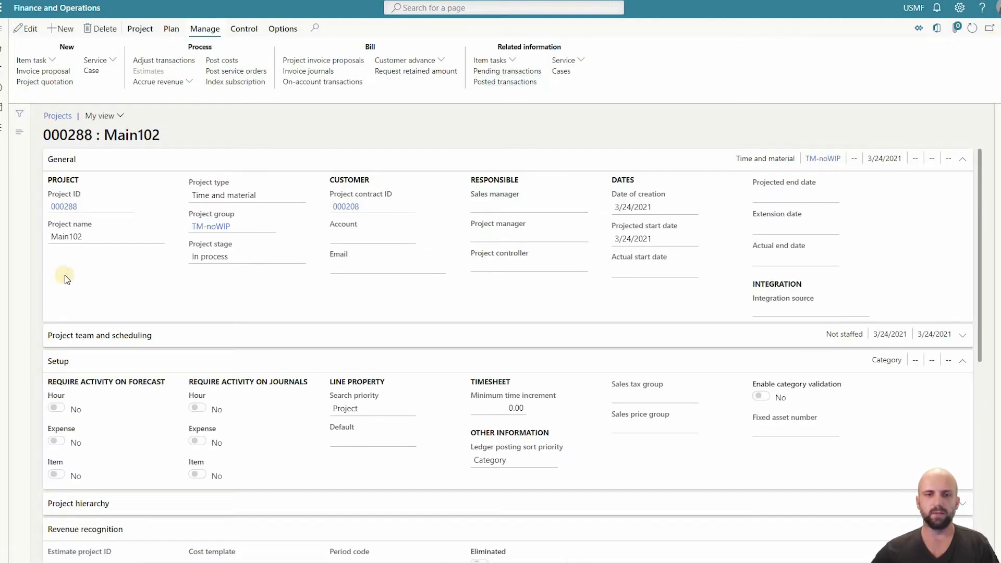
Step: Switch to the PowerPoint presentation and review the Requirement #2 slide about Item B
key(alt+Tab)
click(59, 251)
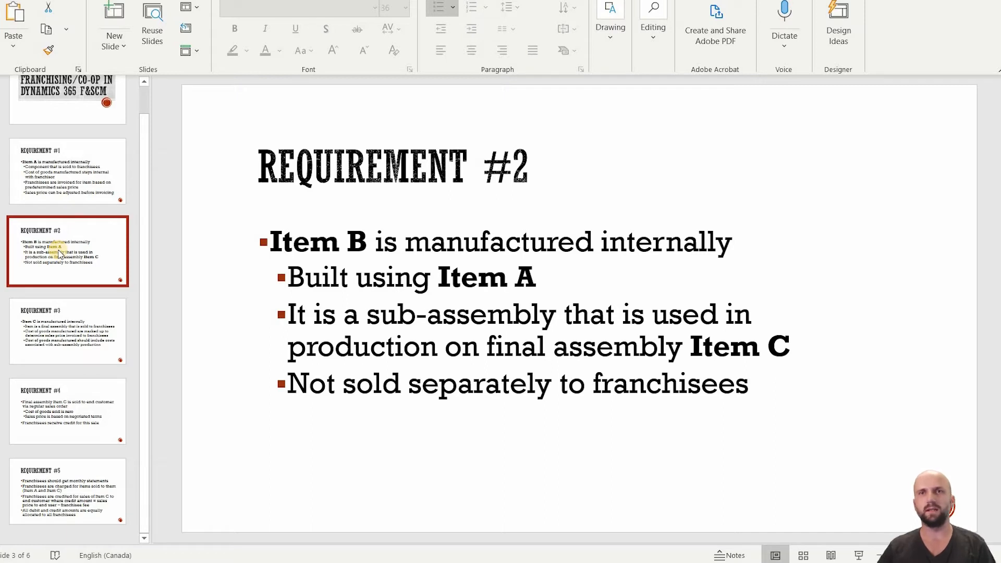
click(810, 111)
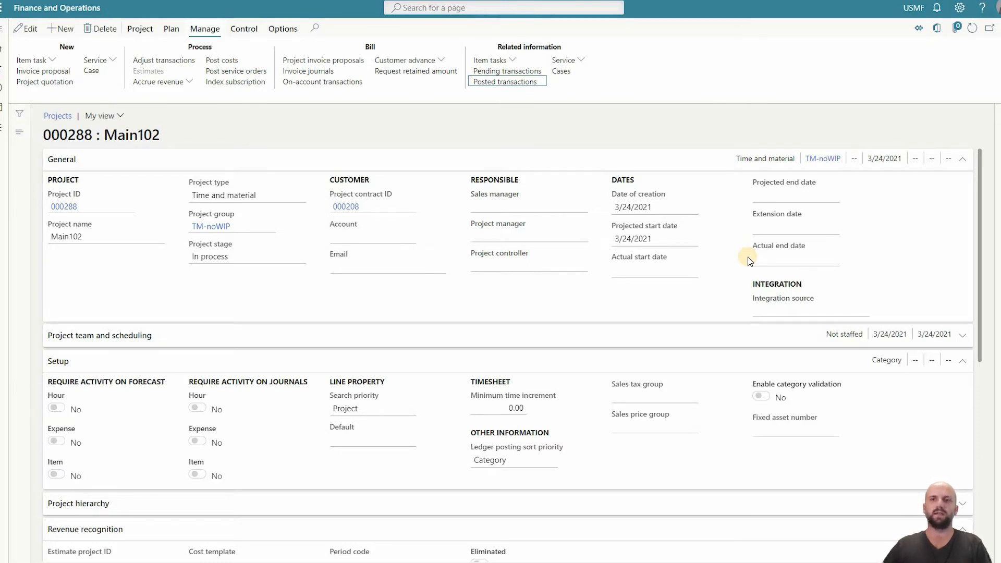
Step: Create a new ProjItem item journal for project Main102 in Finance and Operations and open its lines
click(133, 31)
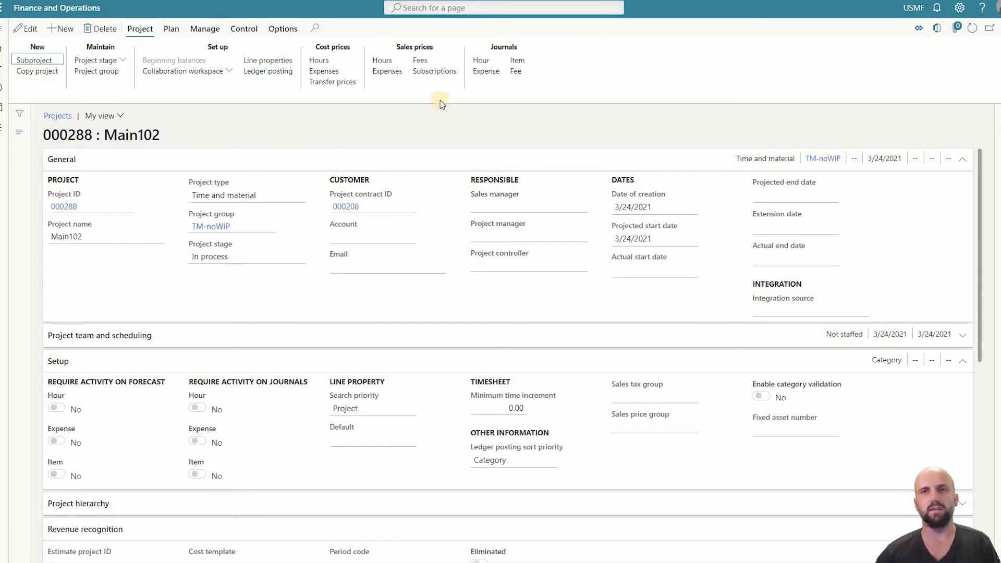
click(518, 60)
click(60, 28)
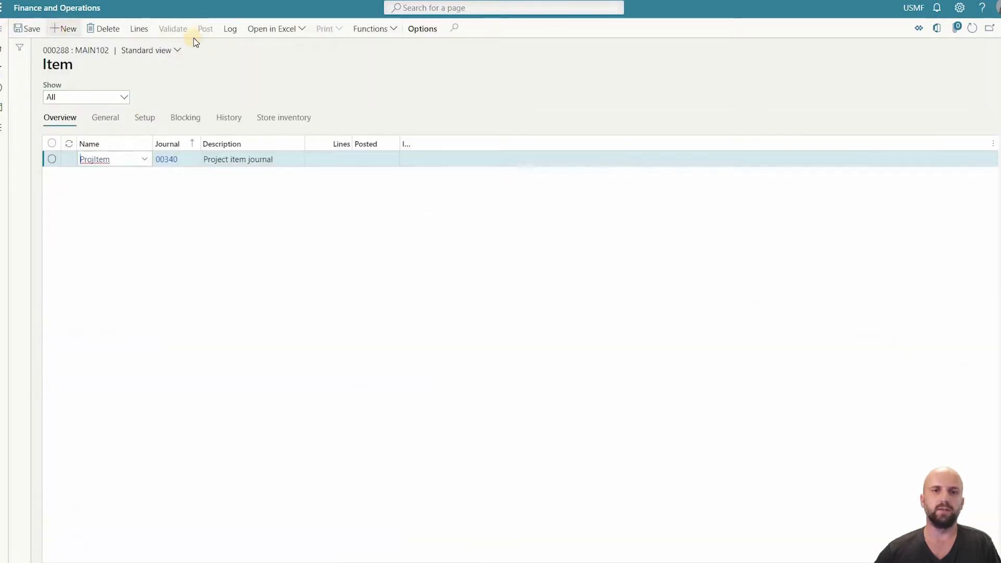
click(141, 32)
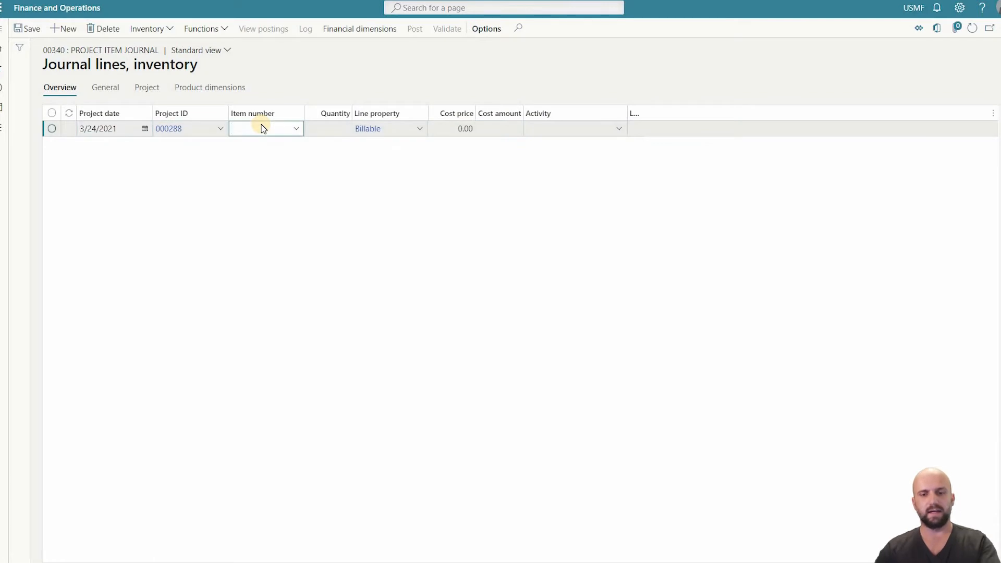
Step: Enter item seedling1 with quantity -1.00 on the journal line and assign location 01-01-1-1 in warehouse 22
text(eedling1)
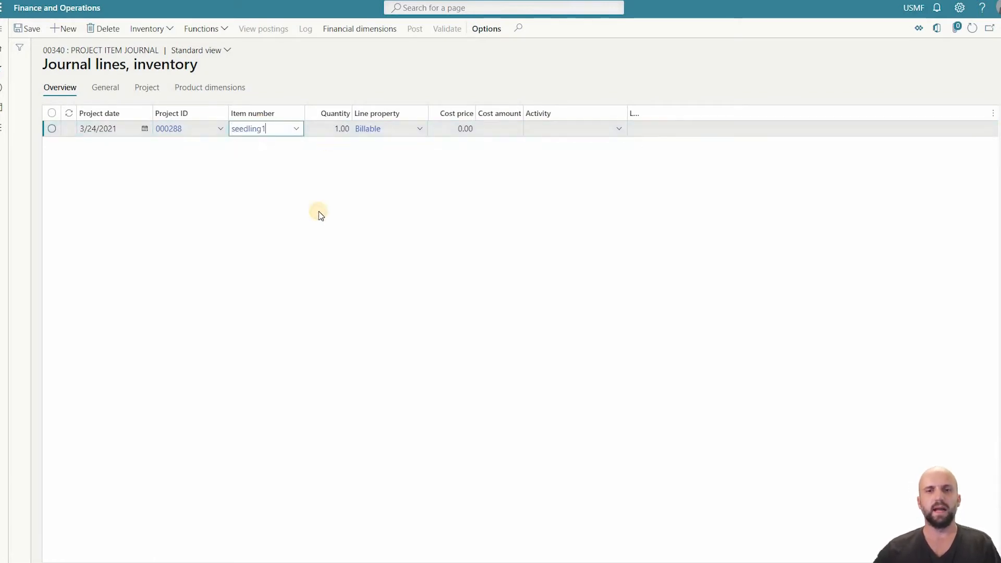
key(Tab)
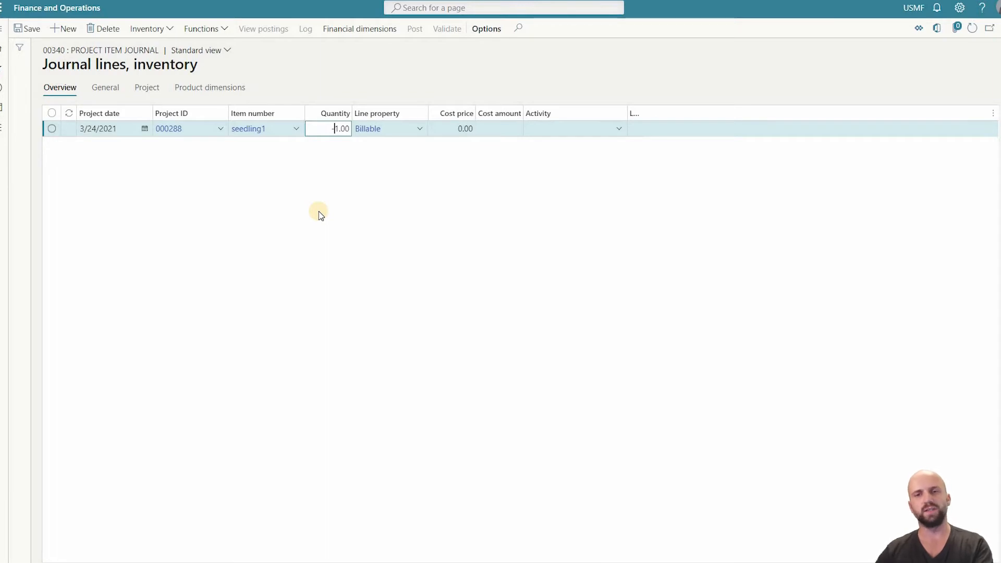
key(Tab)
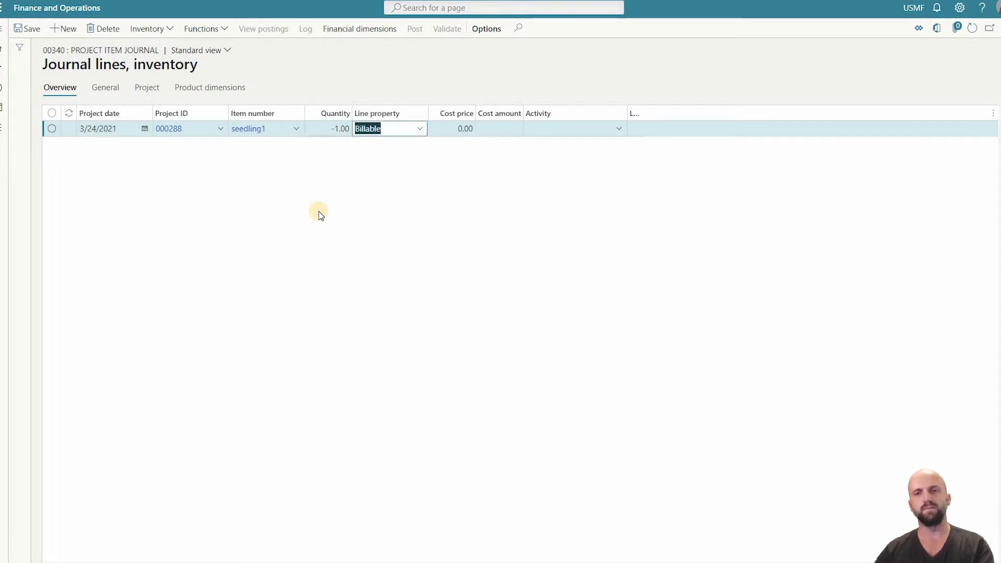
click(209, 89)
click(495, 124)
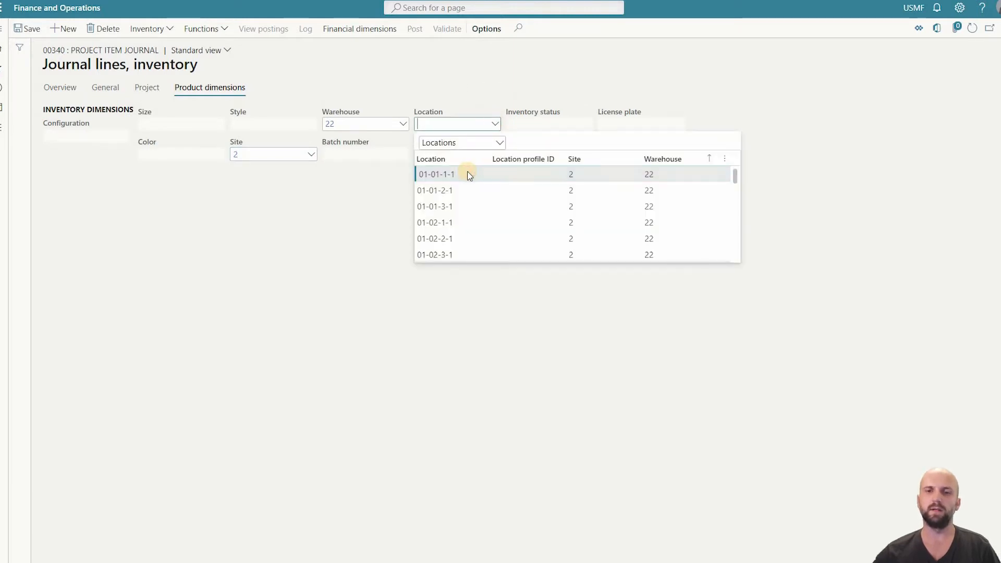
click(469, 172)
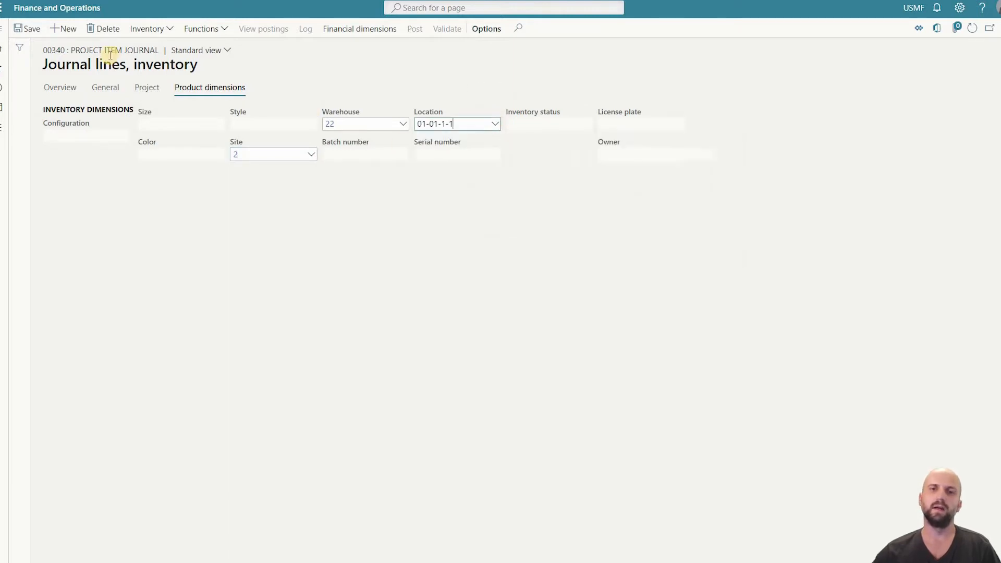
Step: Set the seedling1 journal line's sales price to 0 in the project details and save the line
click(143, 88)
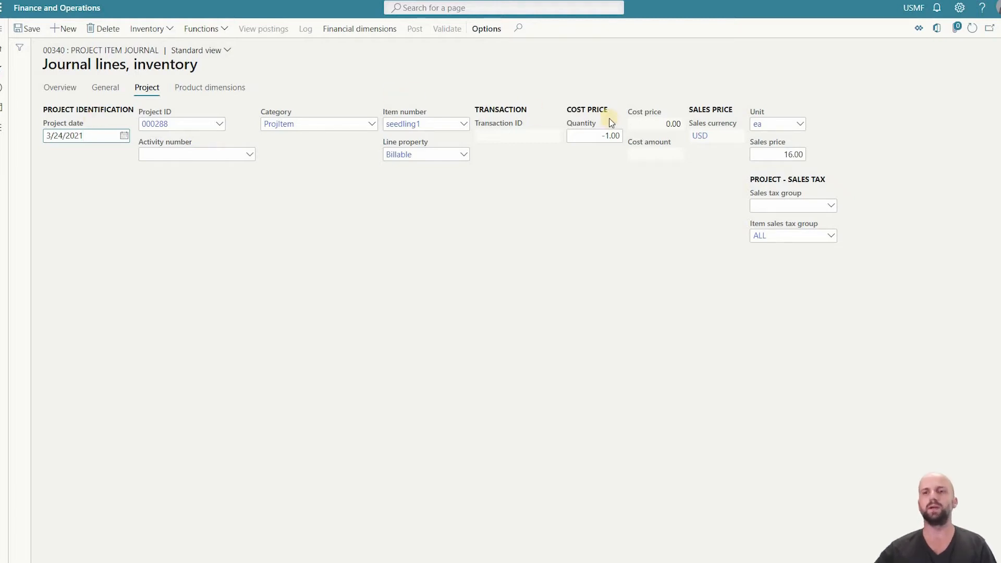
click(669, 124)
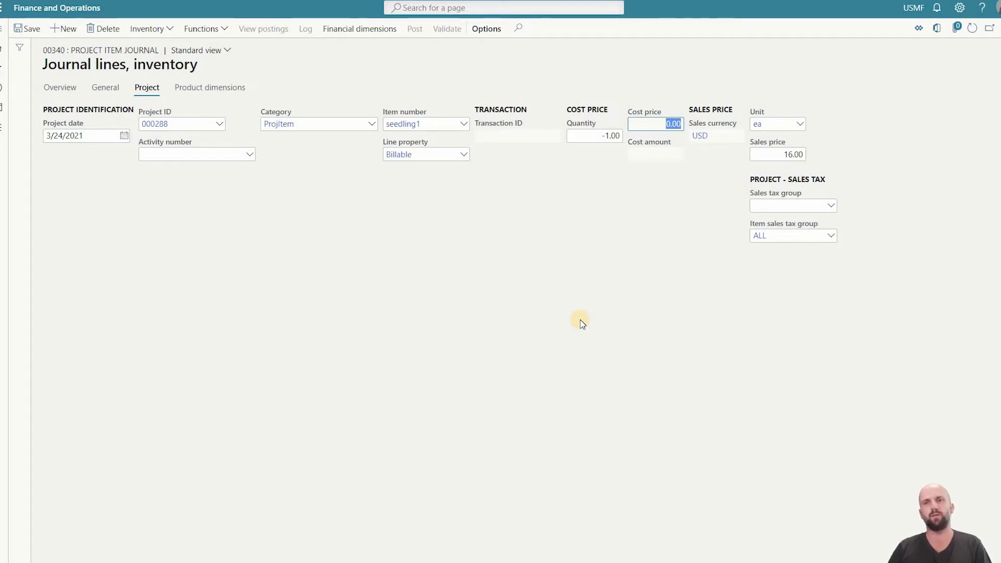
click(779, 153)
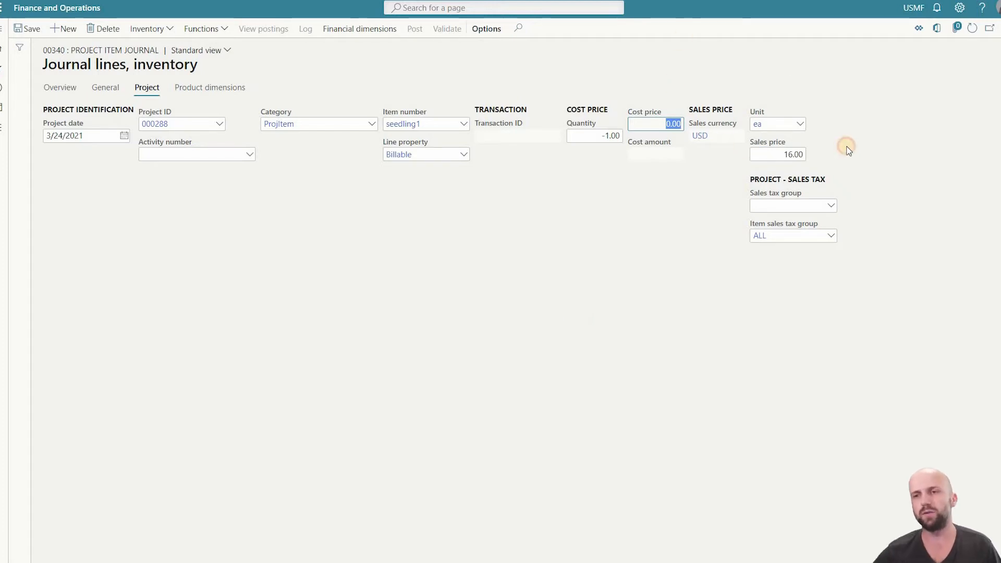
text(0)
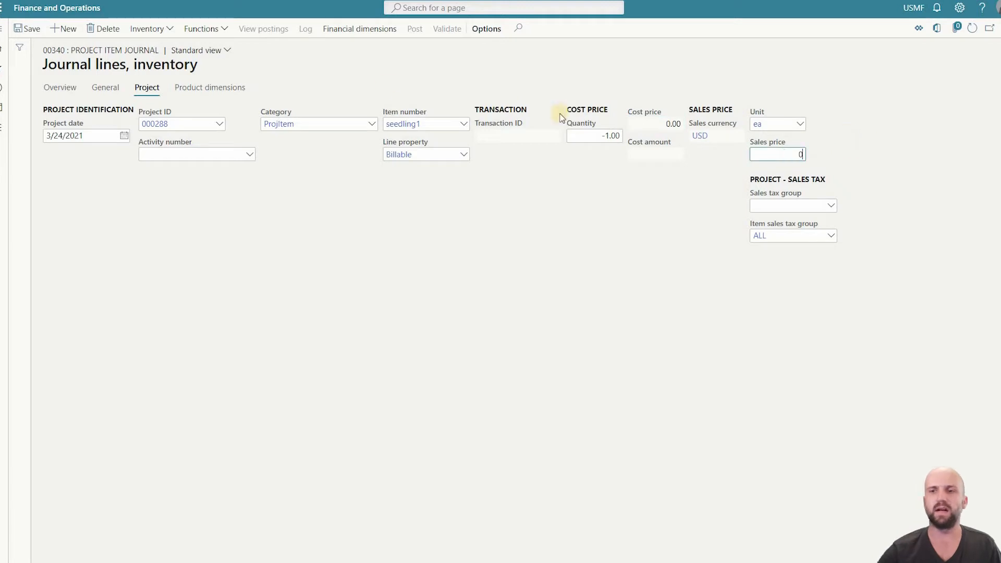
click(24, 31)
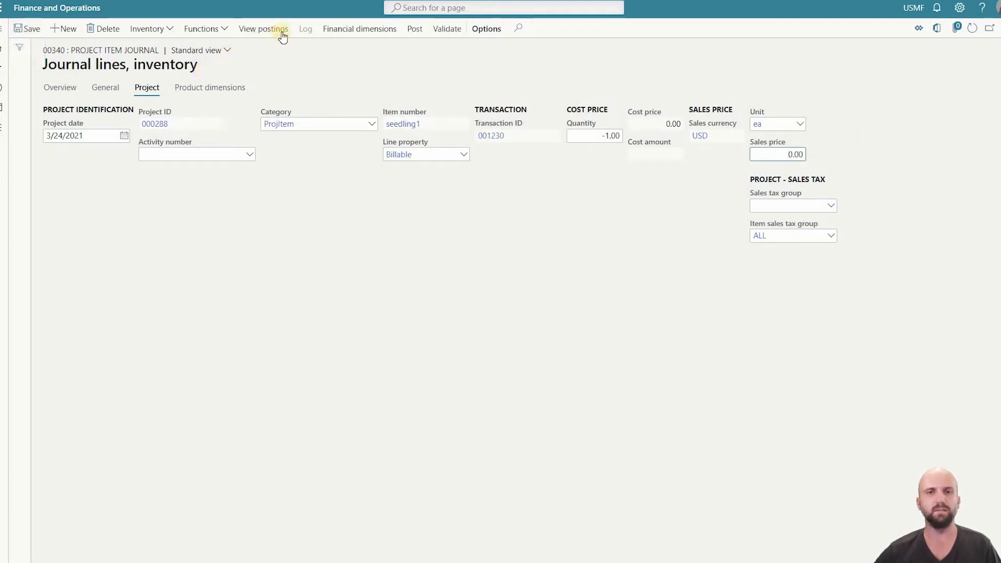
Step: Post the project item journal and return to project Main102's management options
click(416, 30)
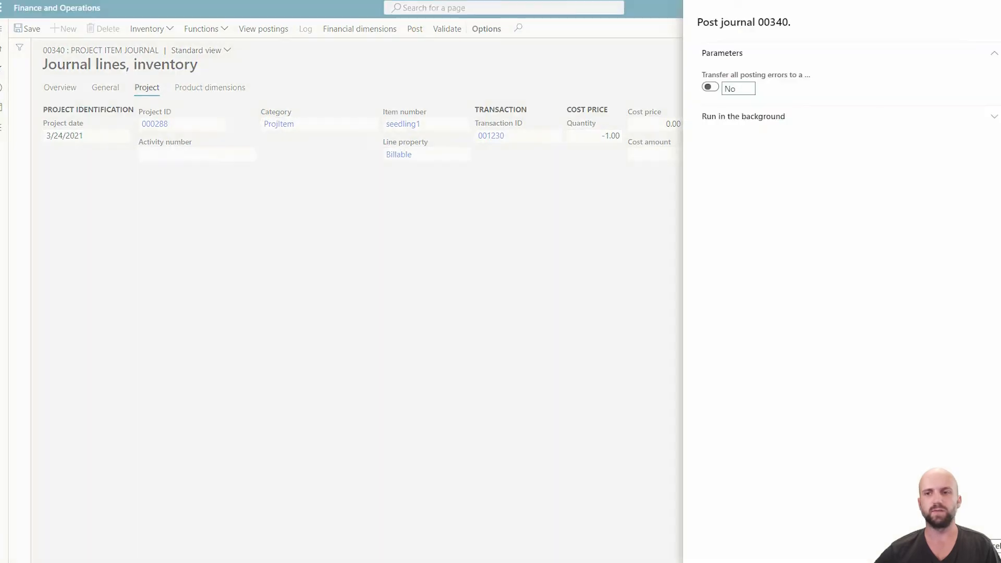
click(953, 546)
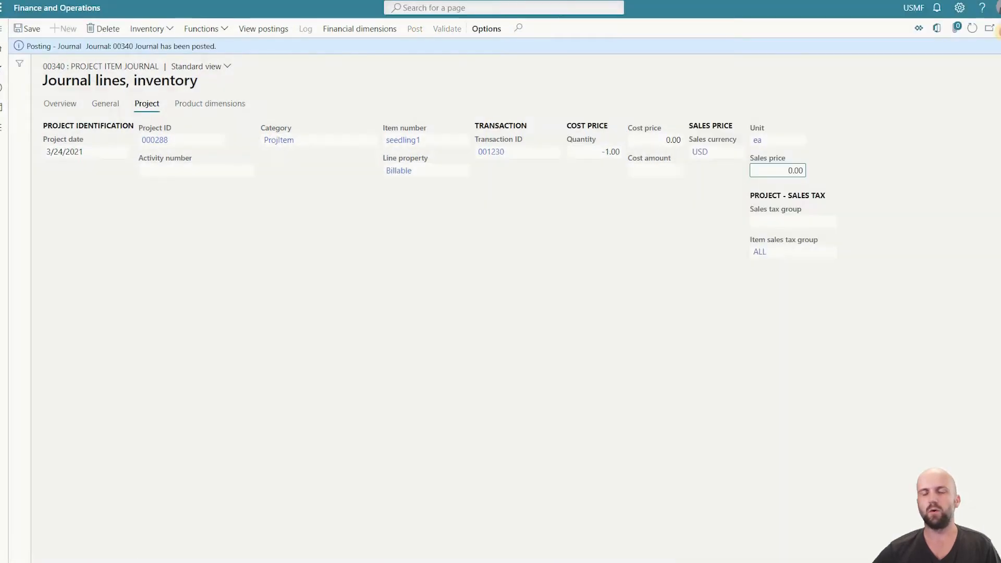
click(1000, 29)
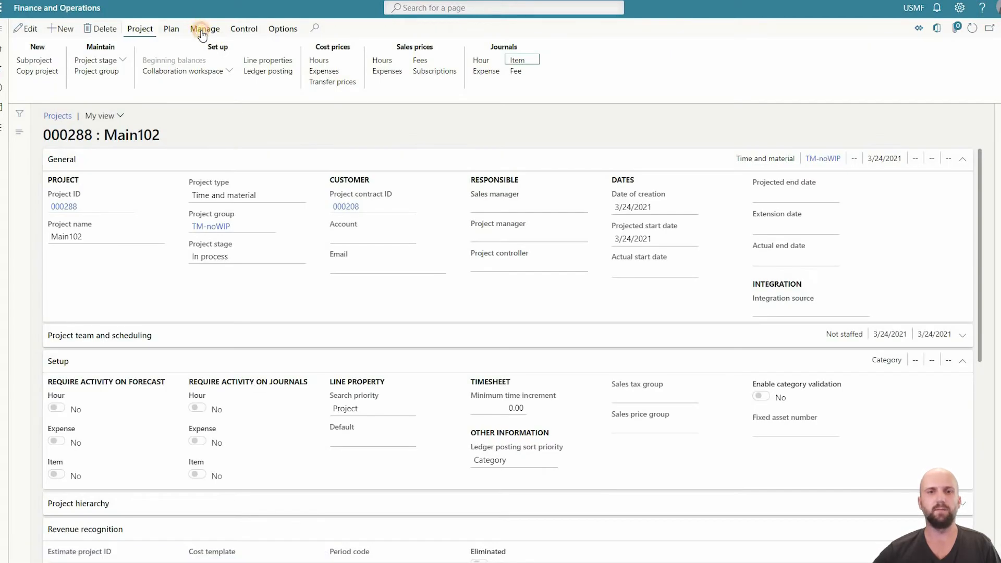
click(205, 29)
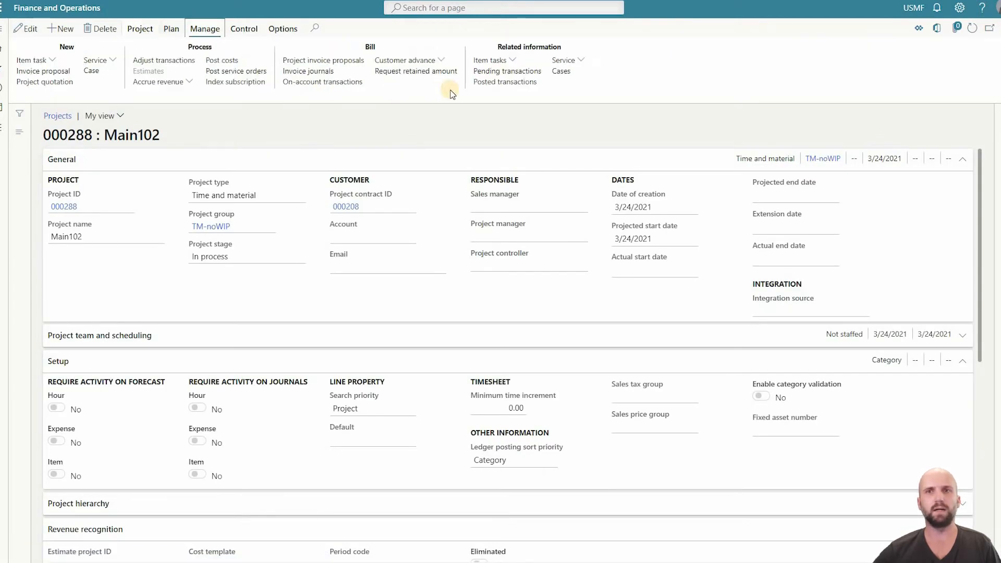
Step: Open project Main102's posted transactions and examine the returned seedling1 transaction
click(483, 85)
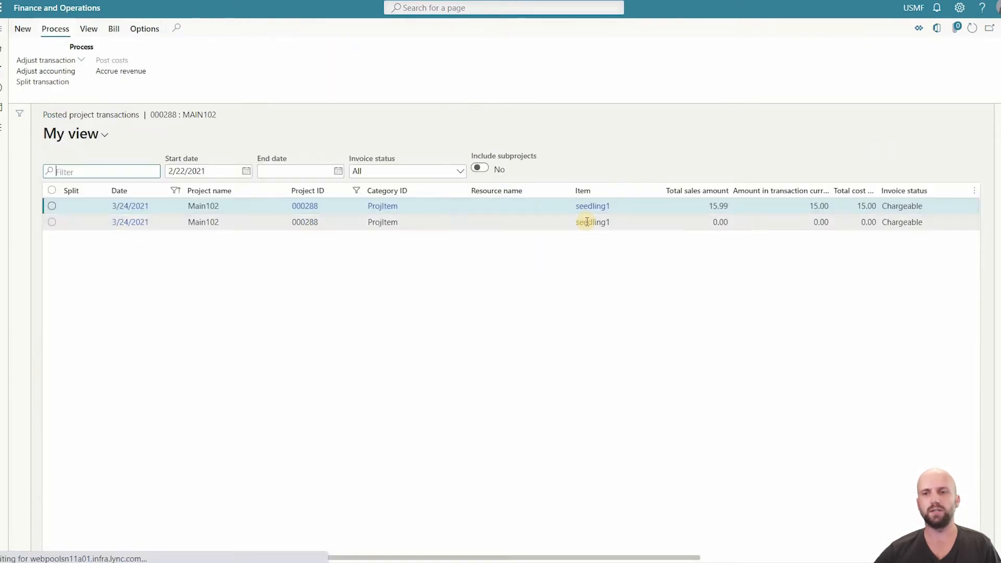
key(Down)
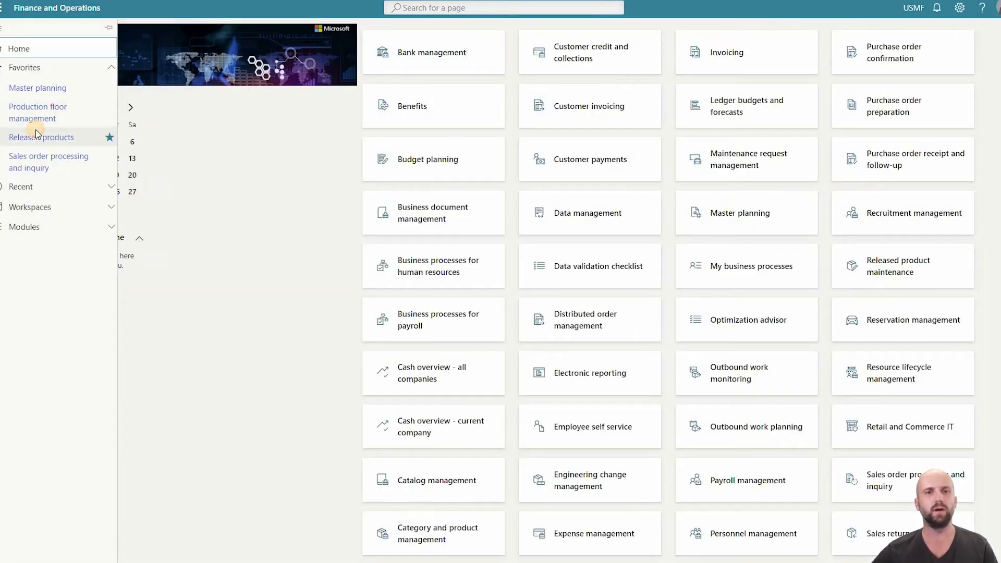
Step: Filter the released products by item number "seedl" and check seedling1's on-hand physical inventory and available quantities
click(36, 135)
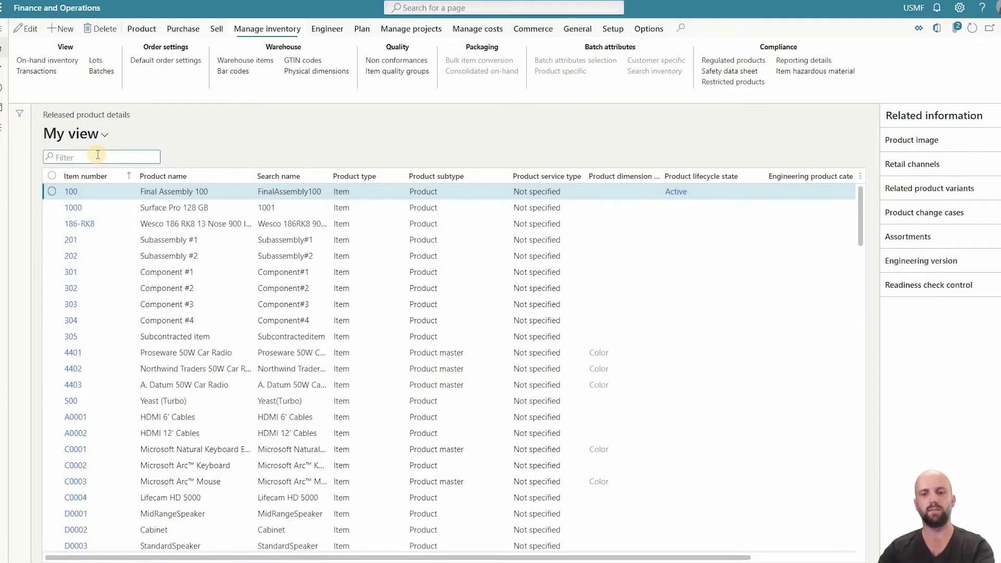
click(98, 156)
text(see)
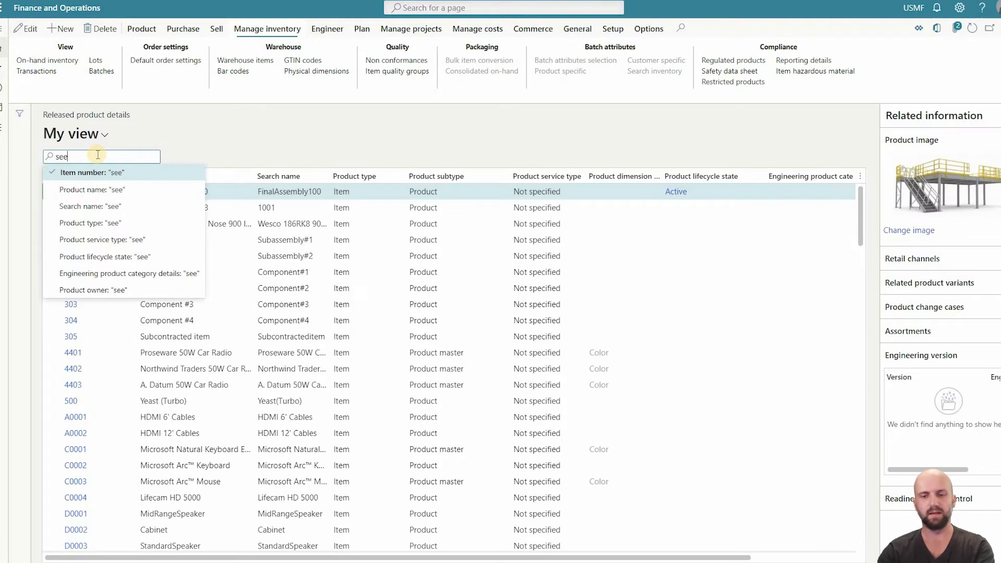
text(dl)
key(Return)
click(74, 61)
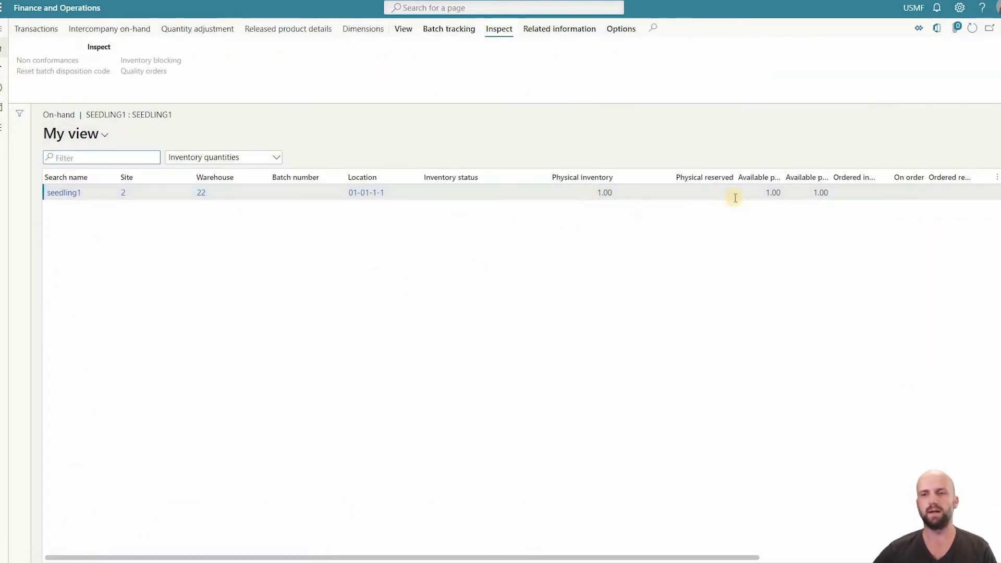
click(602, 192)
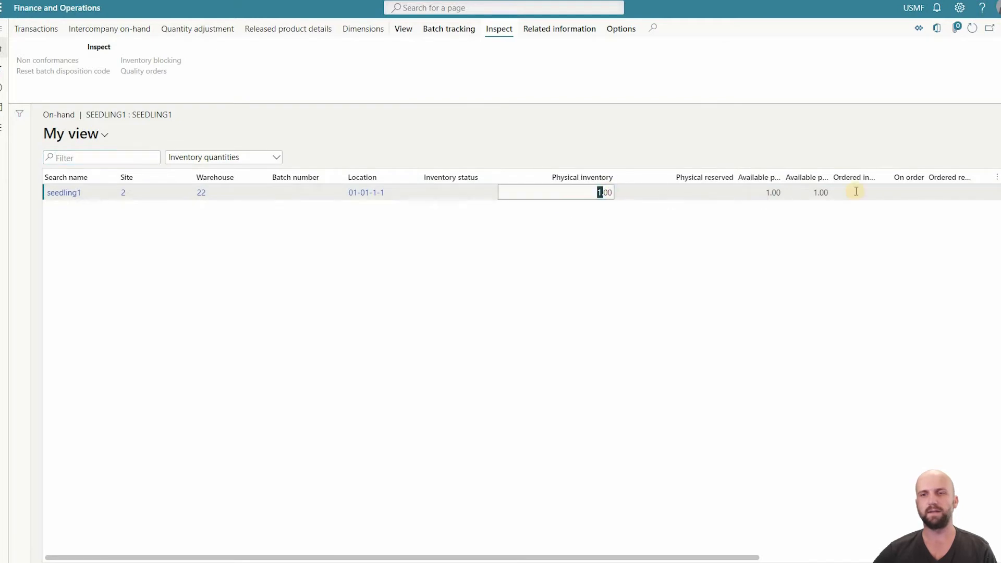
key(Tab)
key(Tab)
key(Tab)
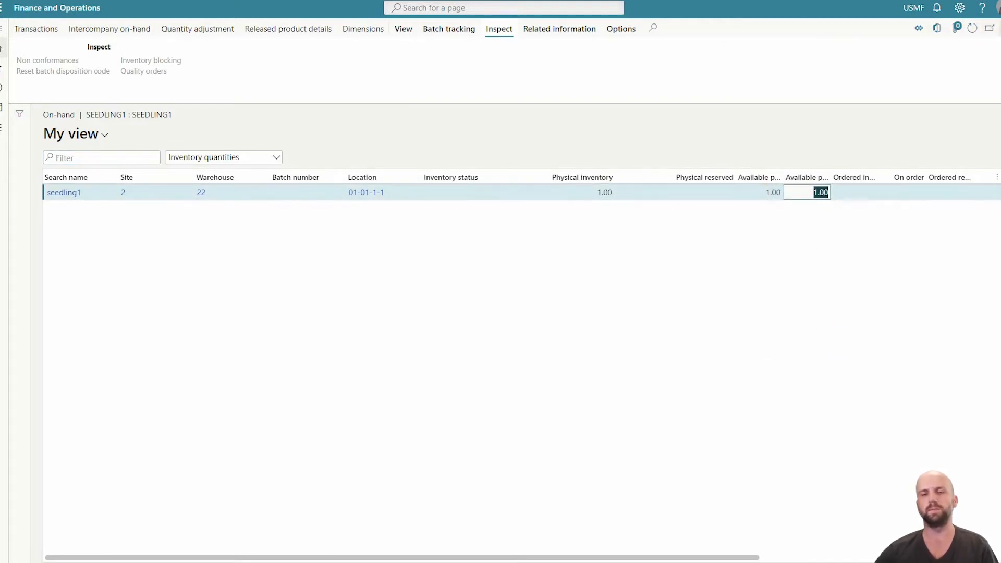
Step: Switch to the PowerPoint presentation and review the Requirement #2 slide
click(1000, 28)
key(alt+Tab)
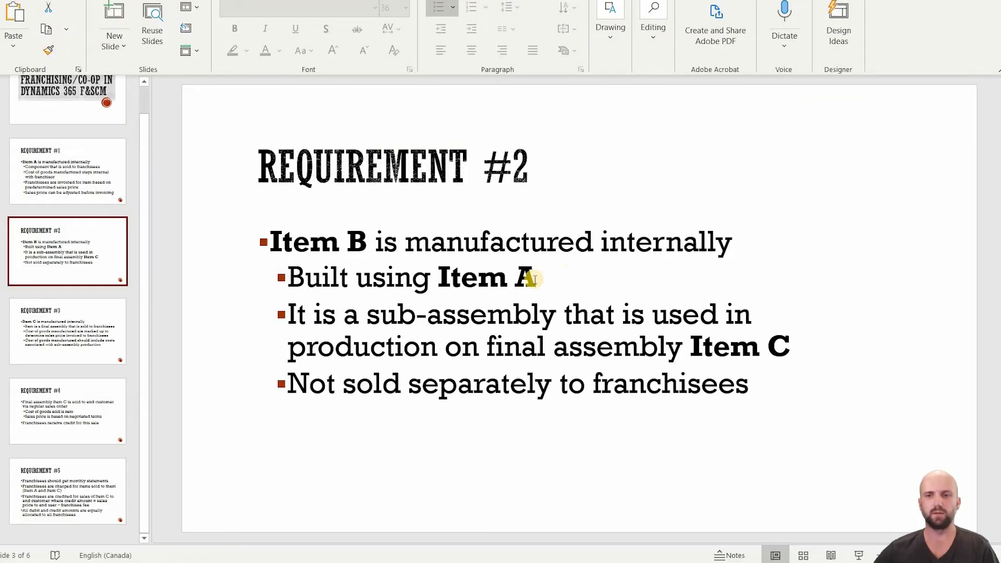
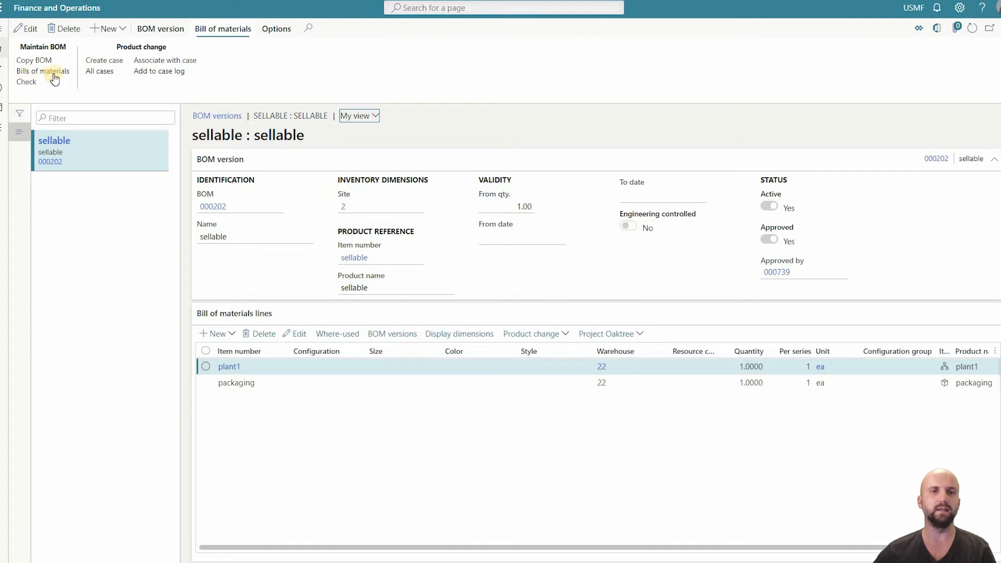
Step: Open the bill of materials for item sellable in Finance and Operations and examine the plant1 line's line type
click(53, 72)
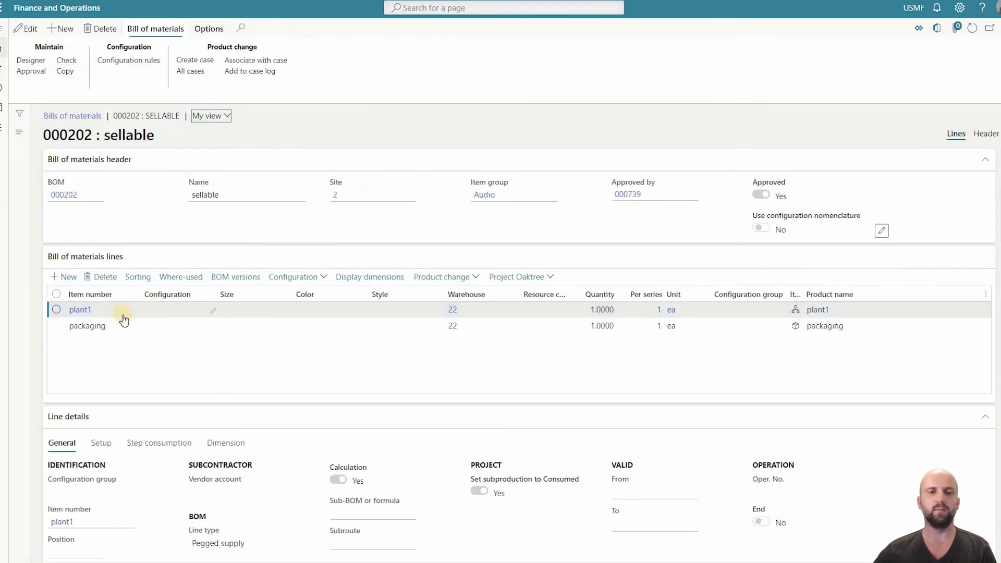
drag(230, 543, 168, 543)
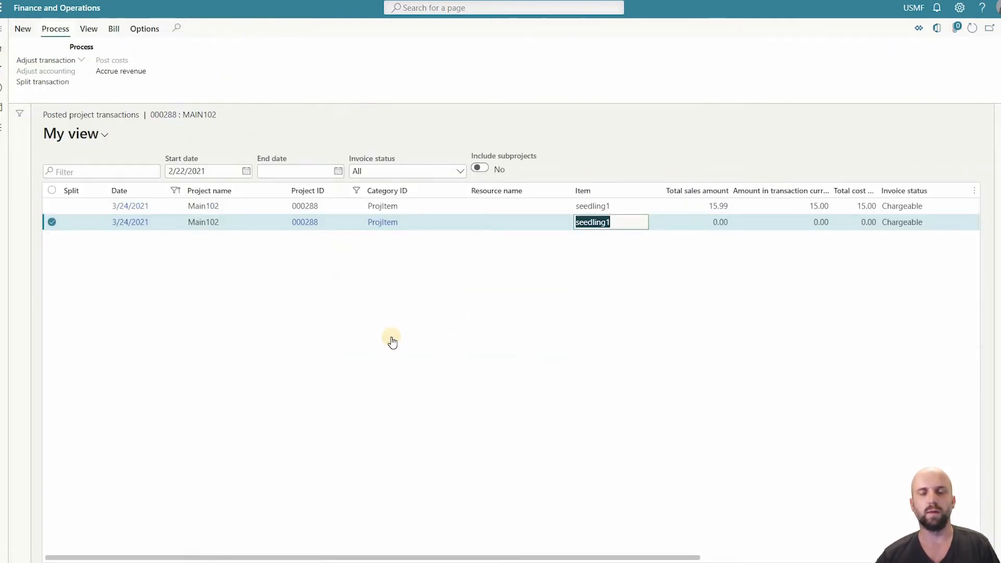
Step: Leave the posted transactions and create a production order for item sellable linked to project Main102
key(Escape)
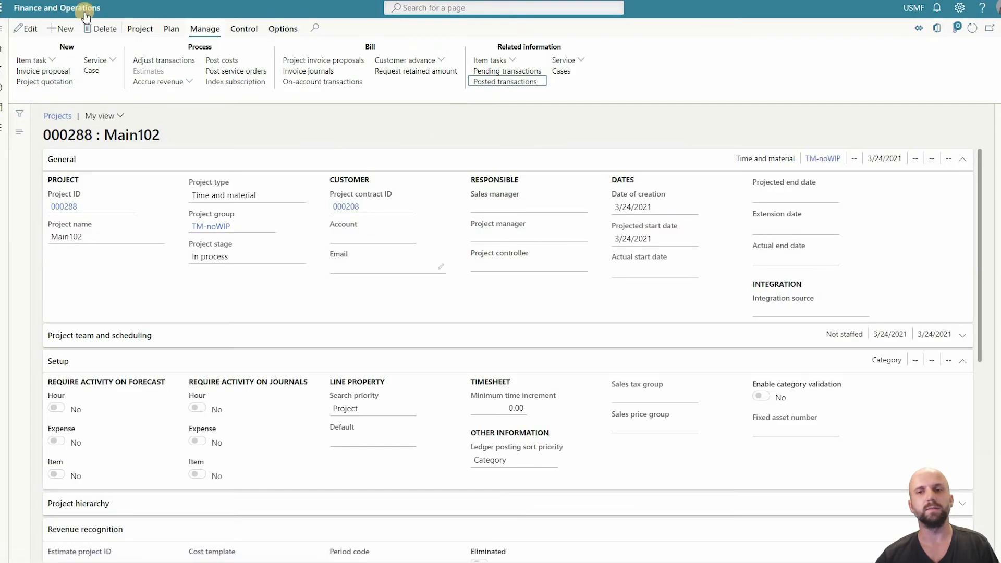
click(41, 61)
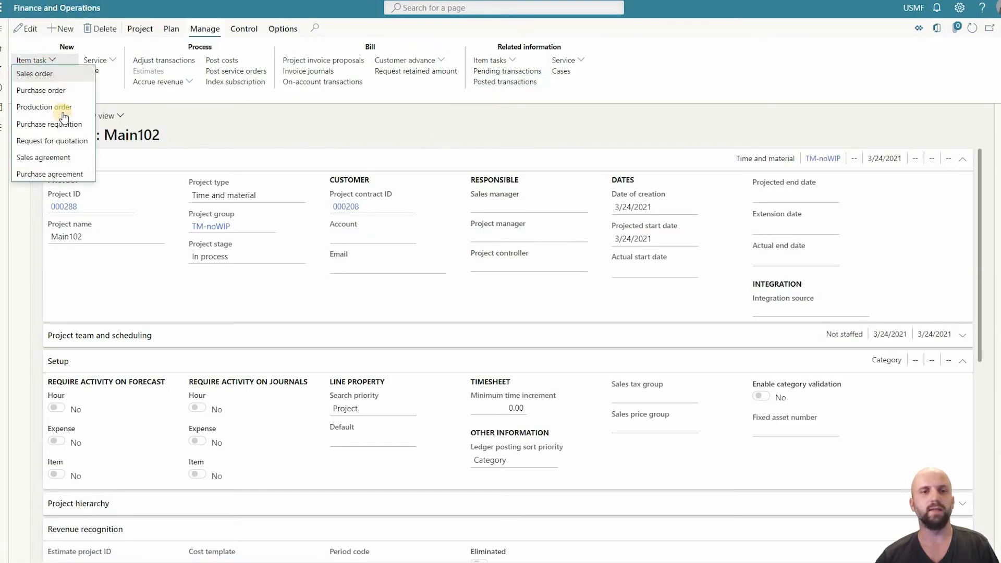
click(81, 123)
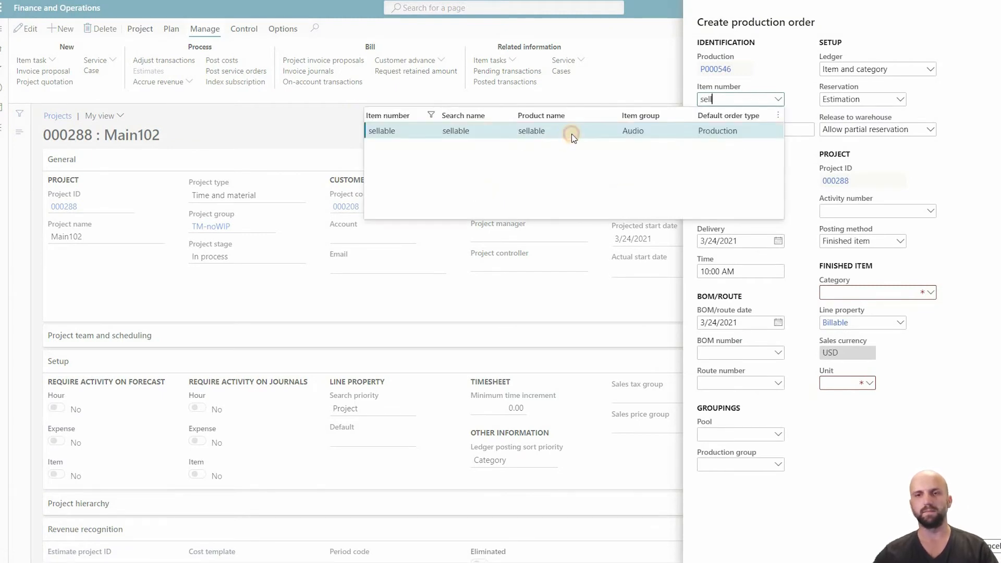
click(572, 135)
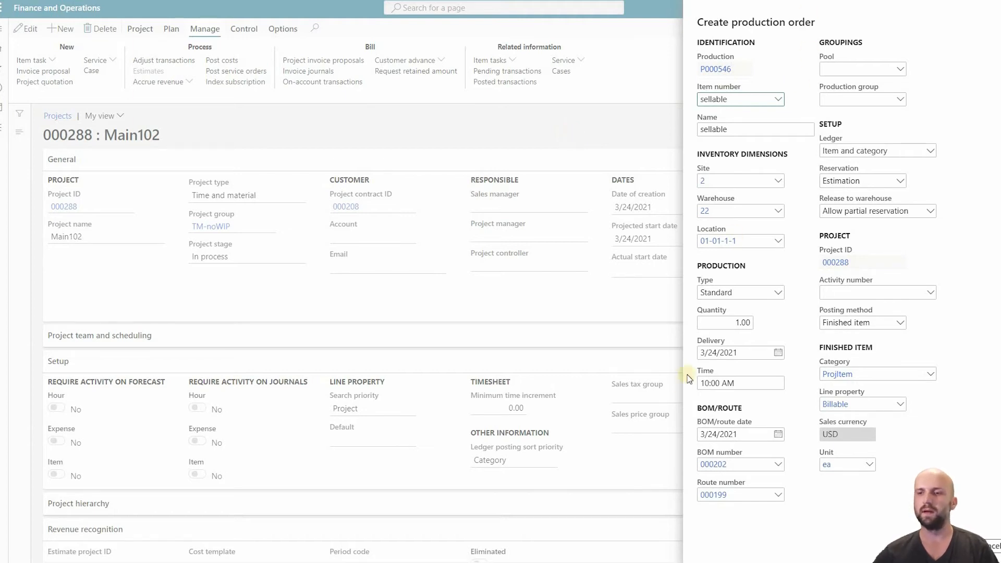
click(945, 546)
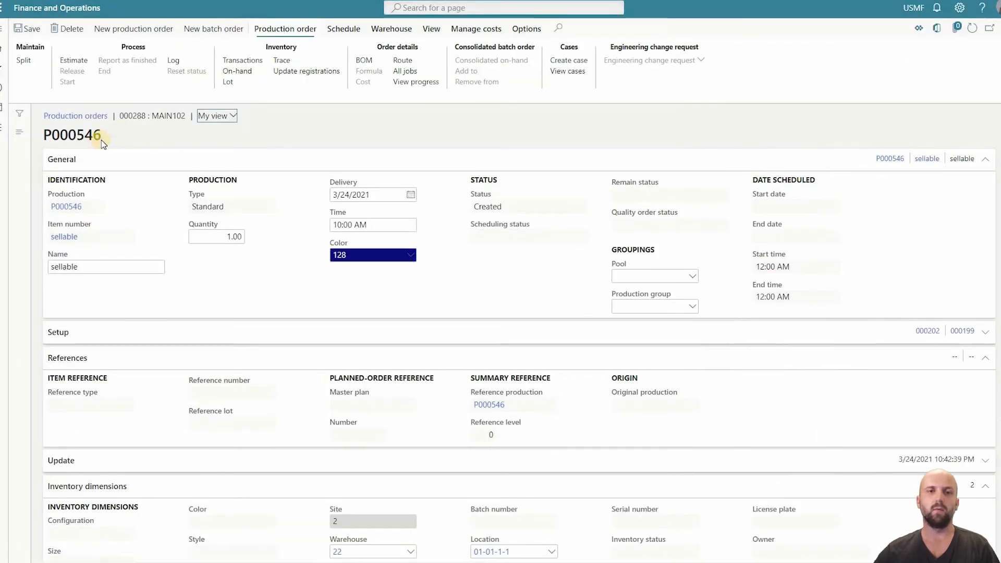
drag(99, 138, 83, 139)
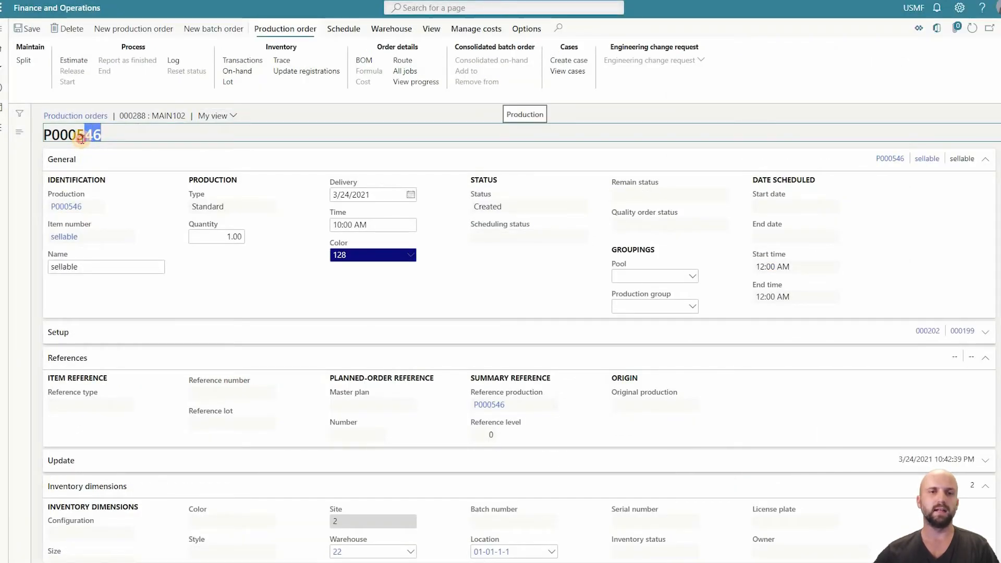
Step: Refresh the list of all production orders and estimate the new sellable order with the Standard profit setting
click(343, 1)
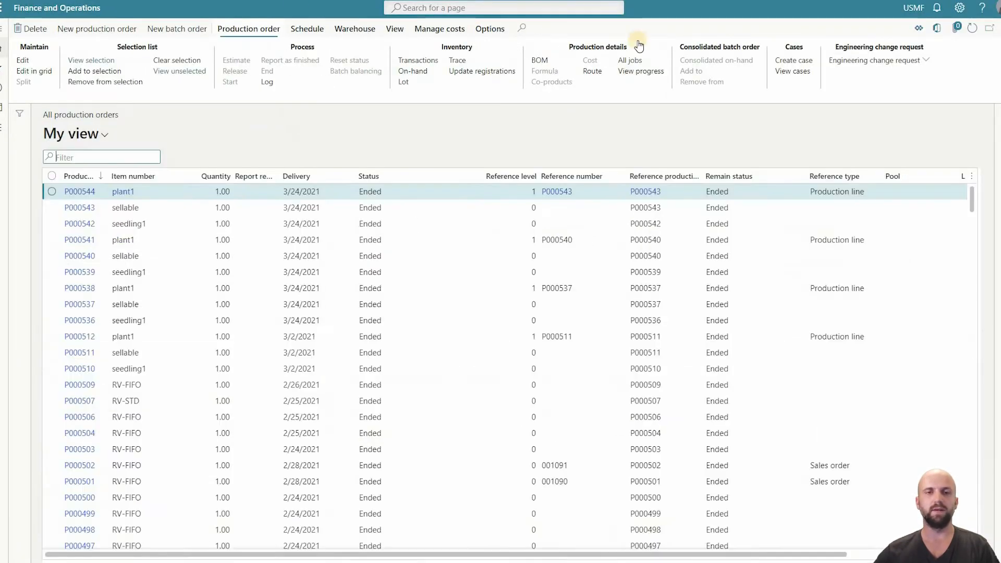
click(972, 28)
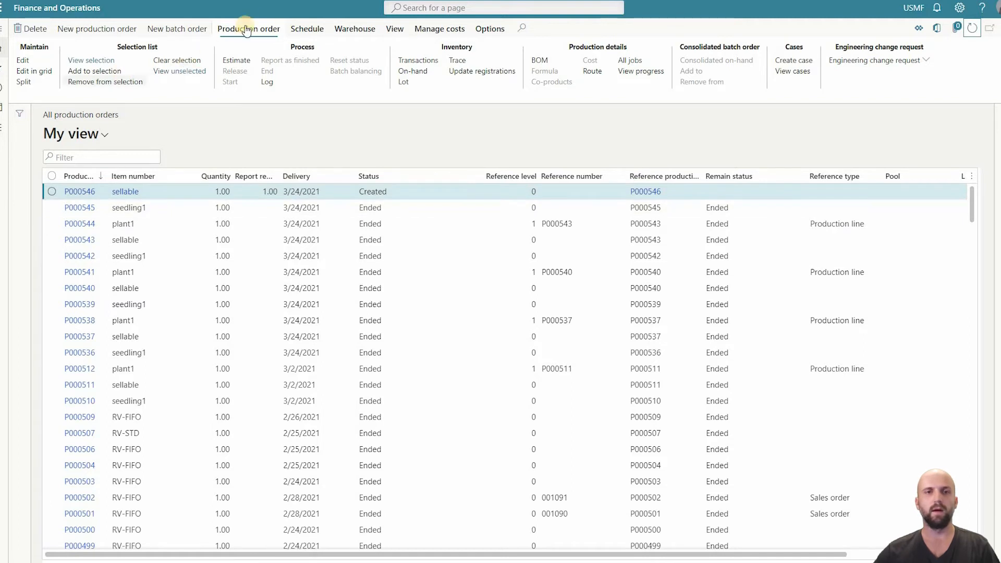
click(233, 59)
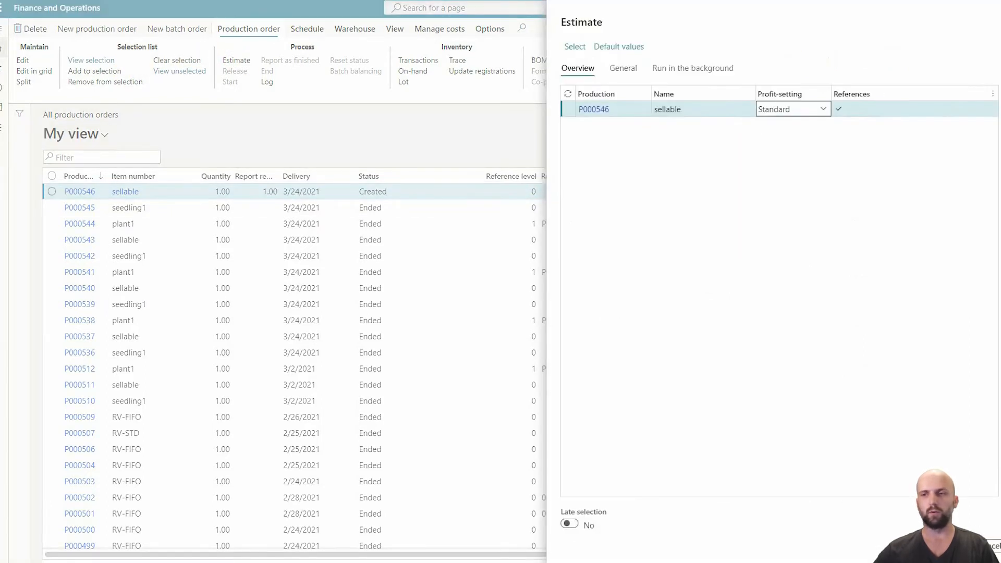
click(945, 546)
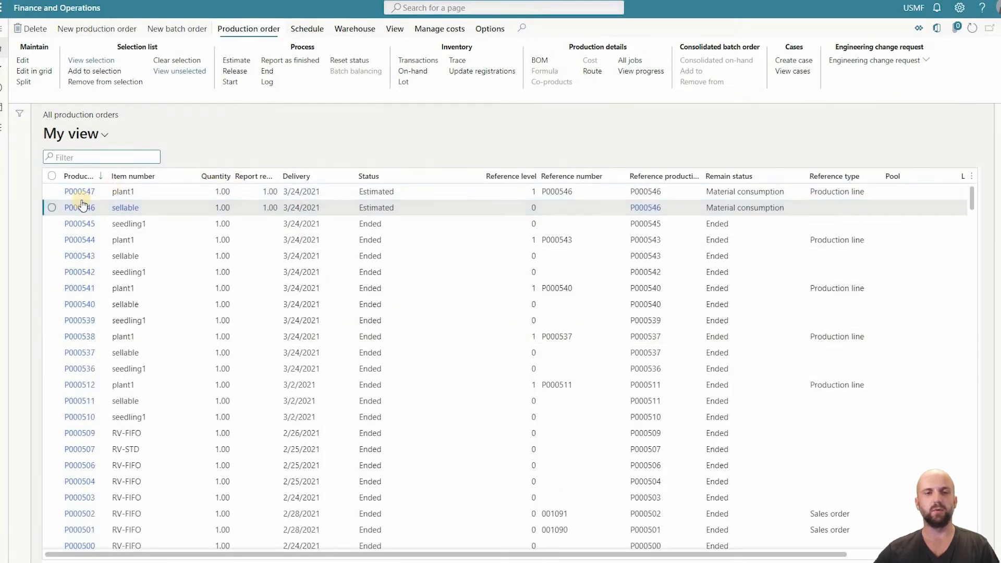
Step: Start the plant1 sub-production order that references the new sellable order
click(50, 192)
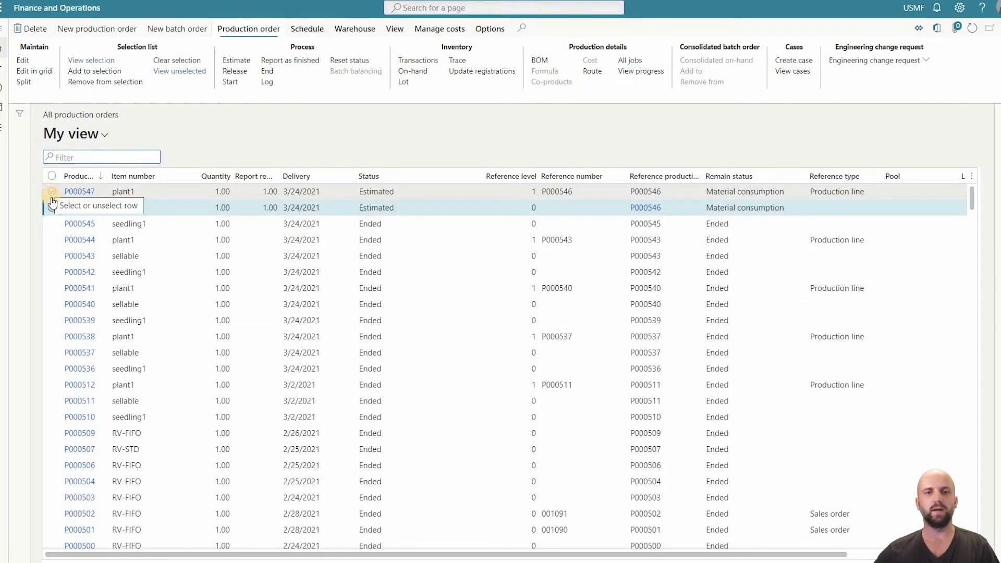
click(52, 208)
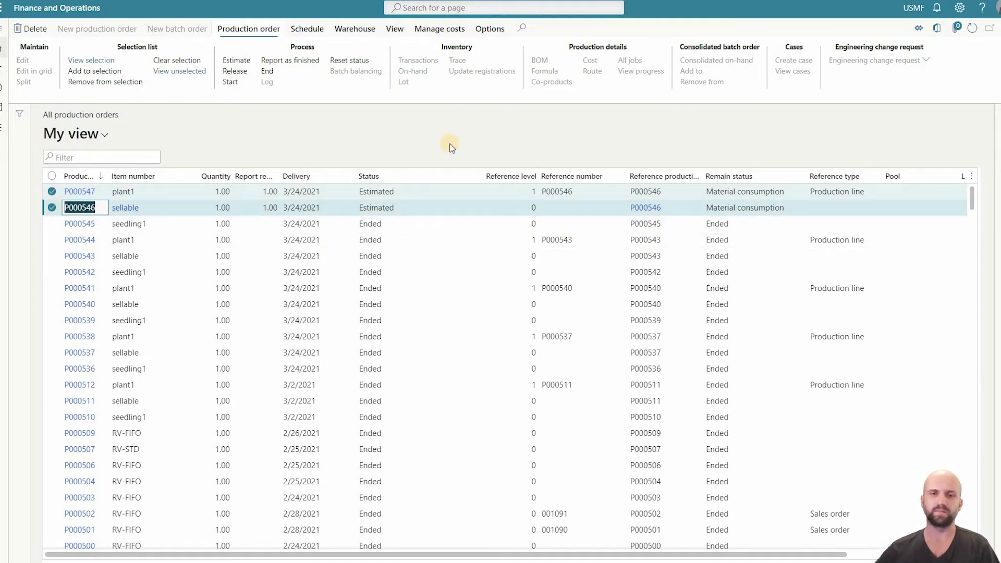
click(393, 192)
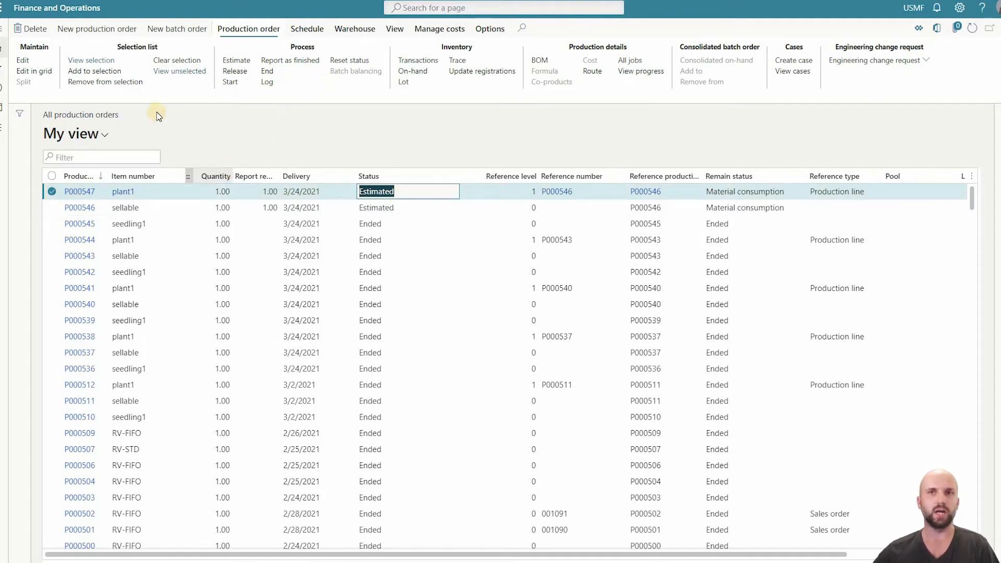
click(234, 83)
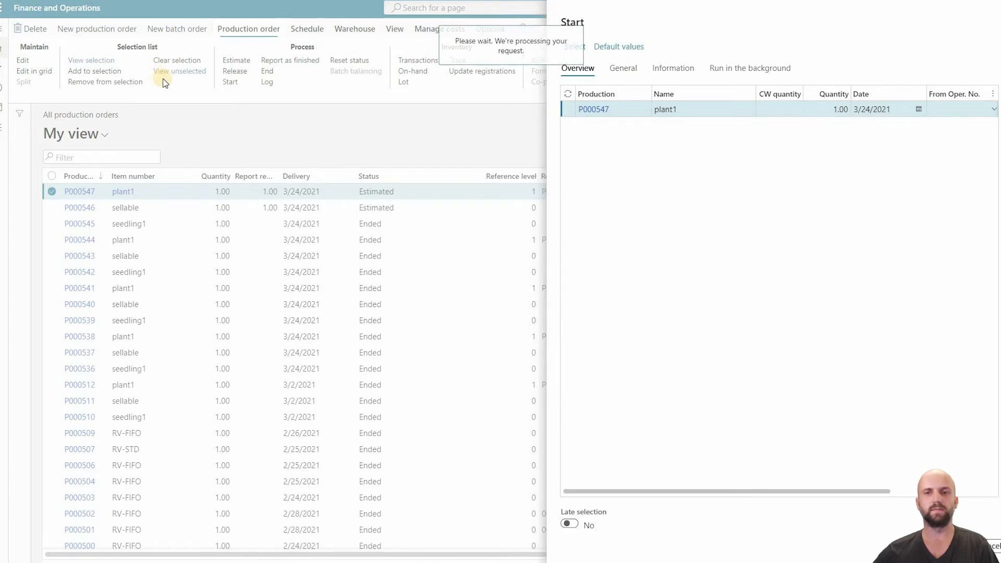
Step: Examine the realized cost amount of plant1 in the started order's costing overview, and return to the production order list
click(440, 29)
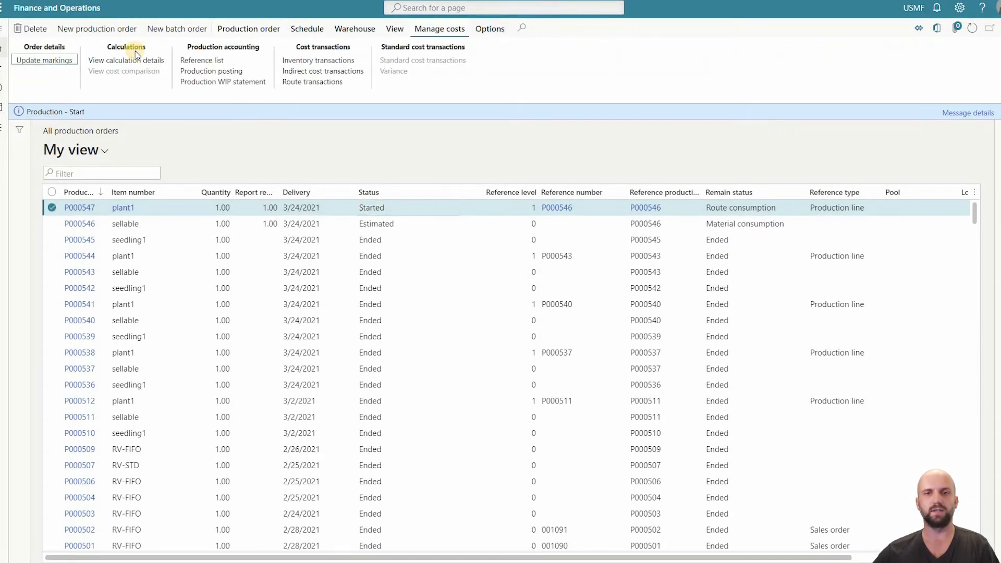
click(137, 61)
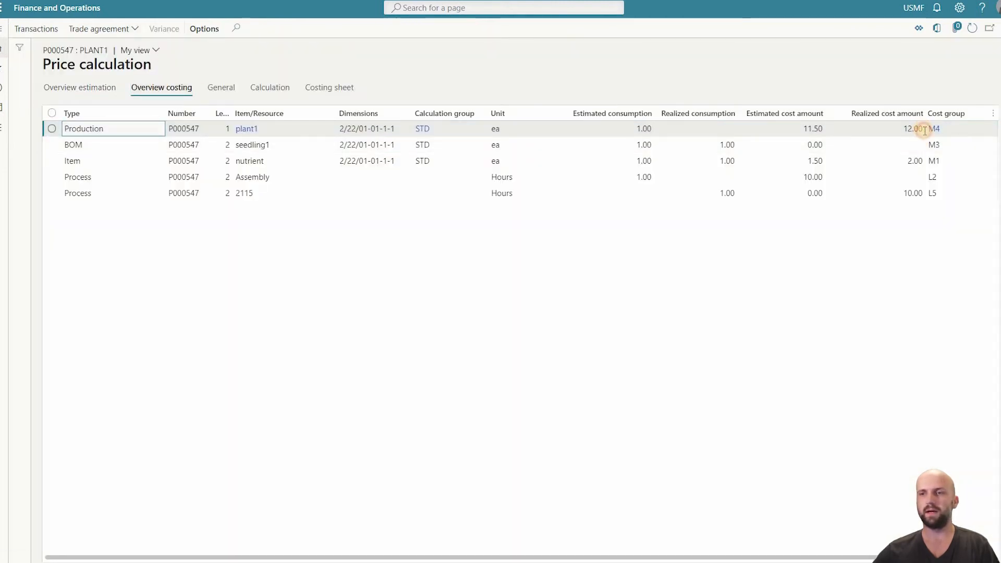
click(925, 130)
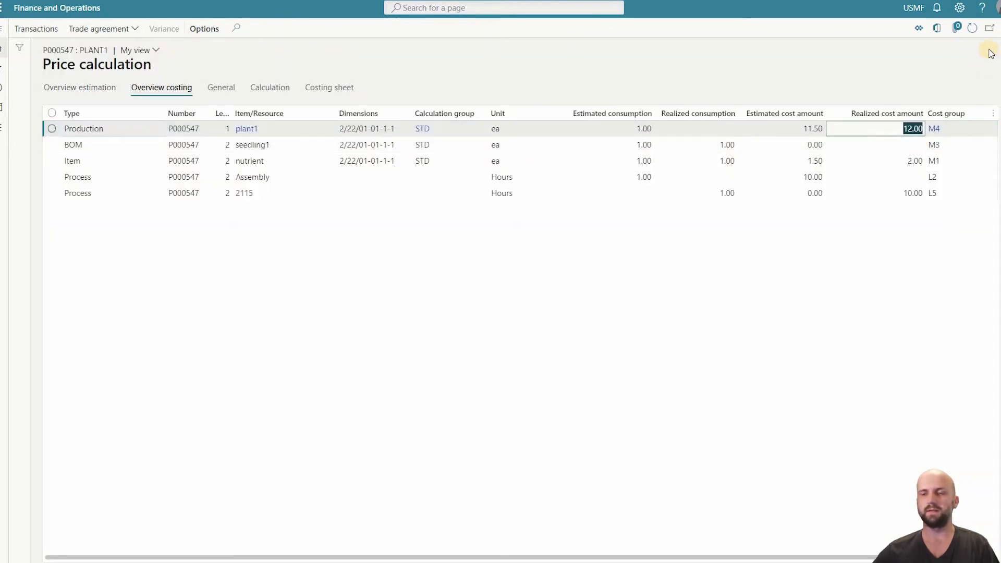
key(Escape)
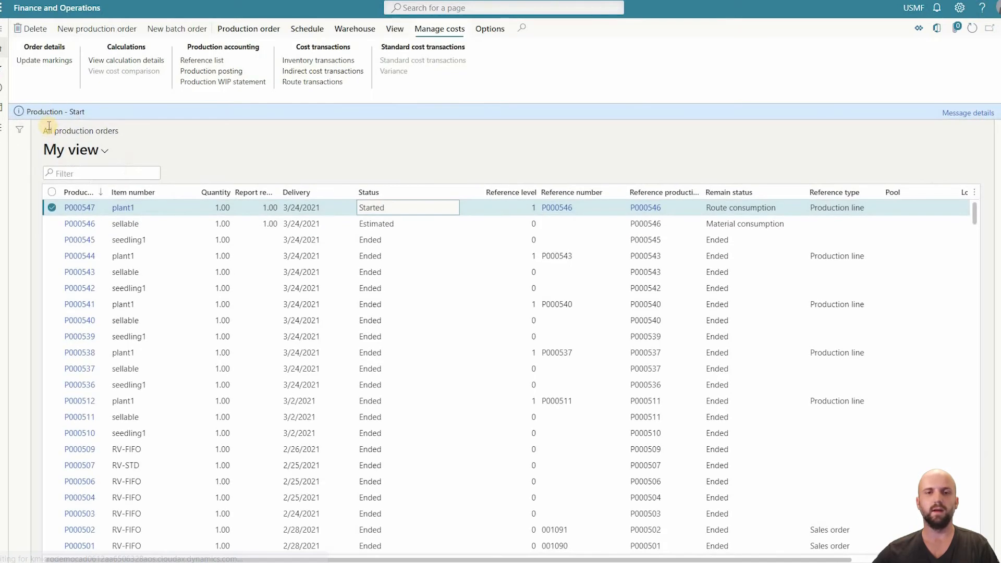
Step: Report the plant1 sub-production order as finished and end it
click(249, 29)
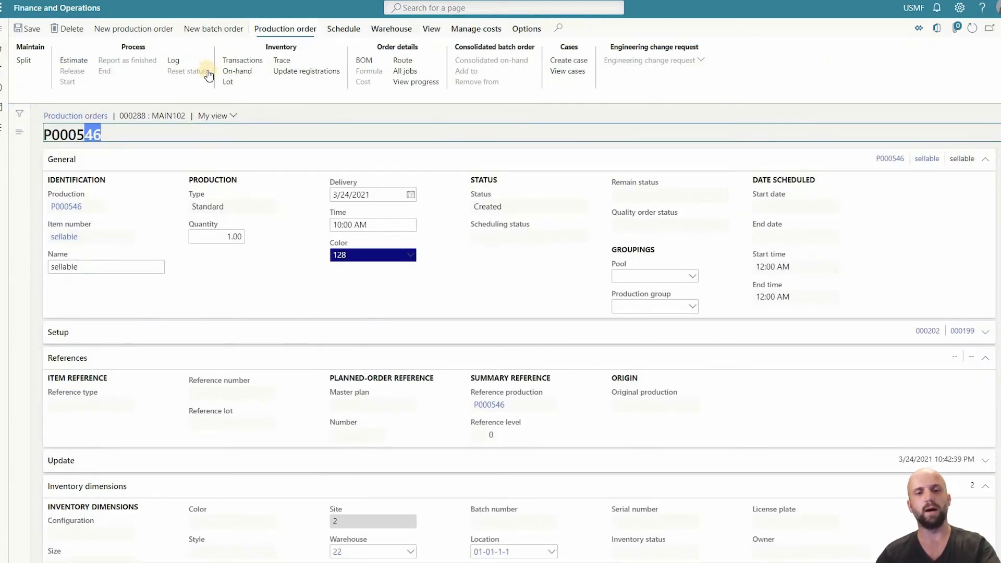
click(211, 76)
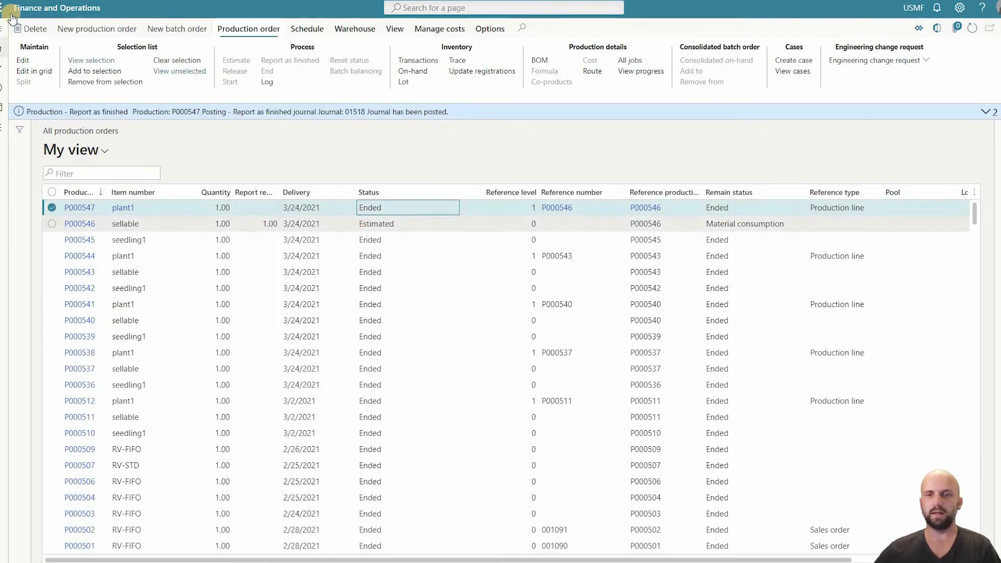
Step: Start the estimated sellable production order with the default start settings
key(Down)
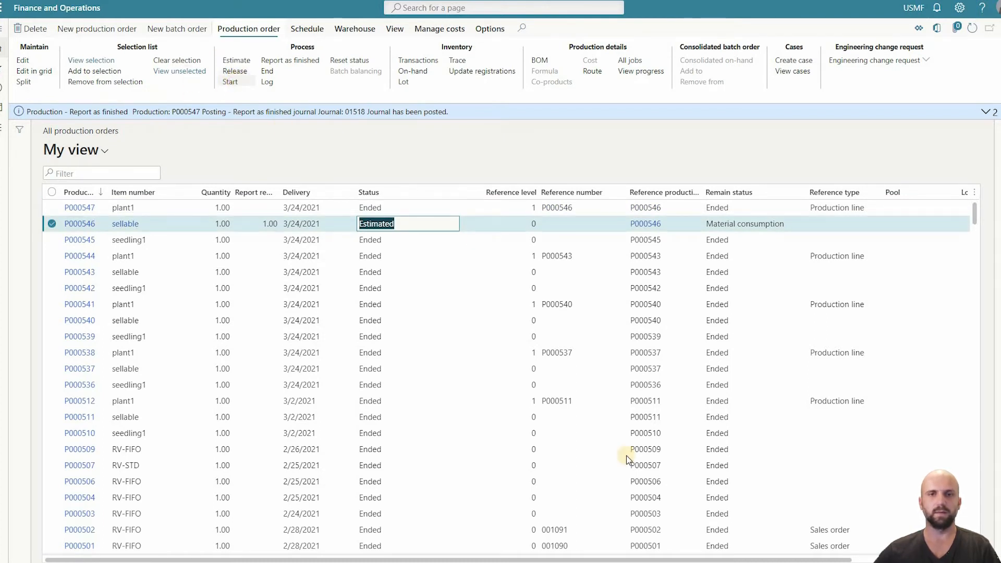
click(230, 81)
click(945, 546)
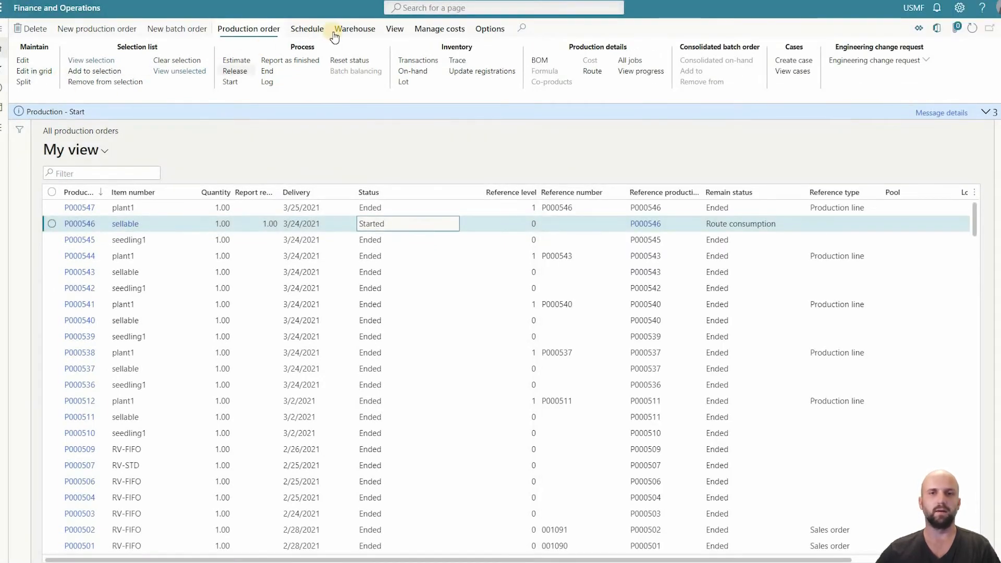
Step: Examine the realized cost amount of sellable in the started order's costing overview, and return to the production order list
click(415, 30)
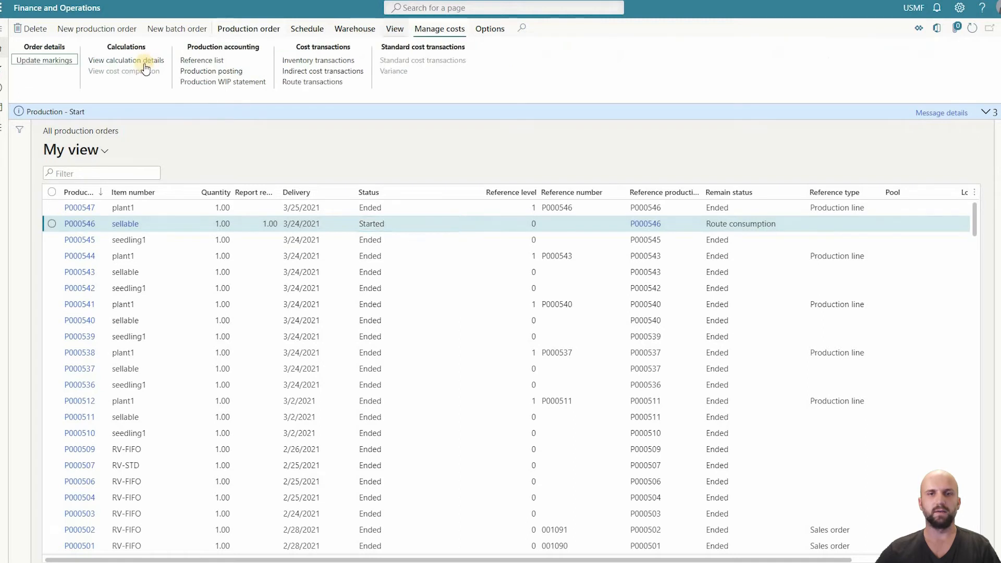
click(126, 60)
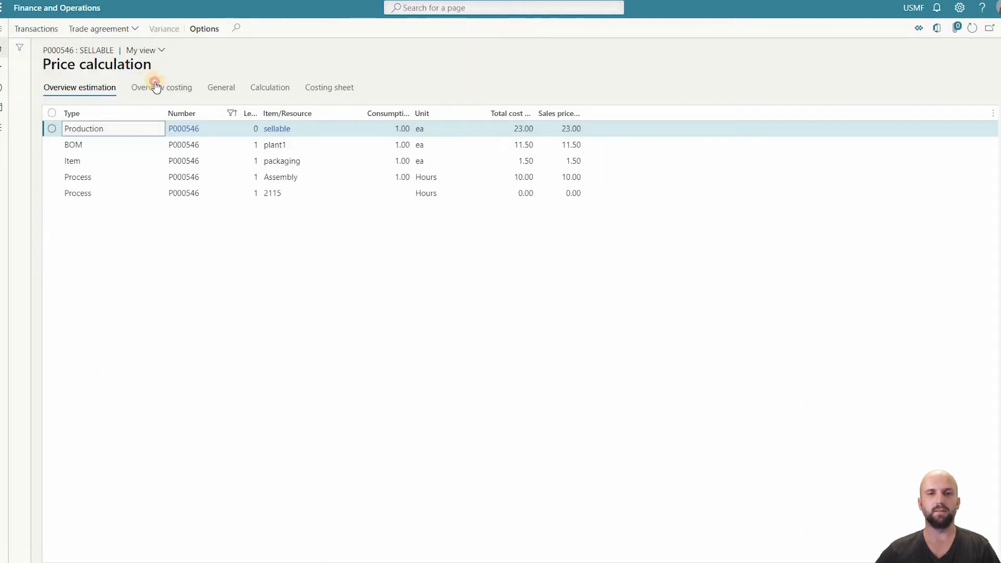
click(159, 87)
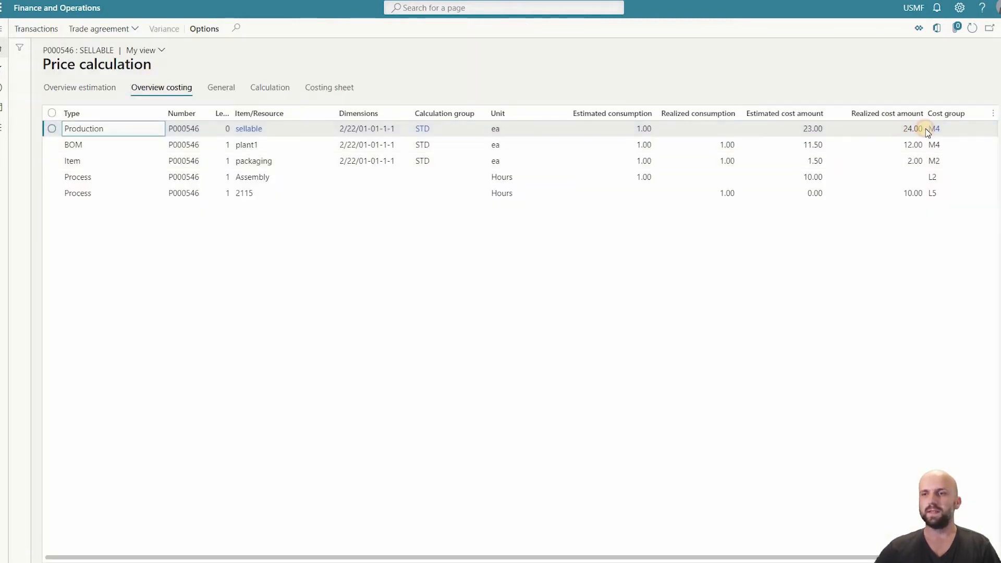
click(922, 128)
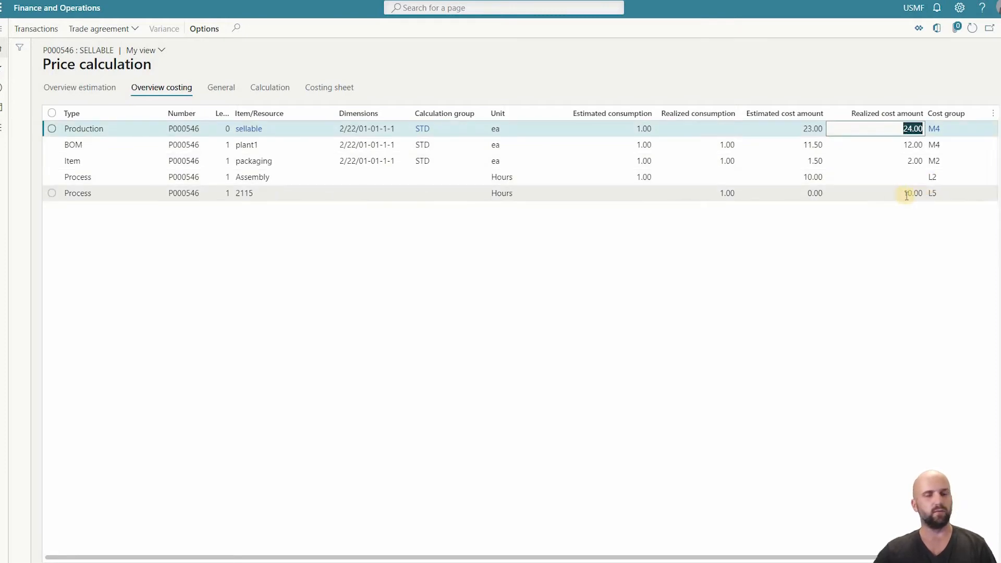
click(1000, 30)
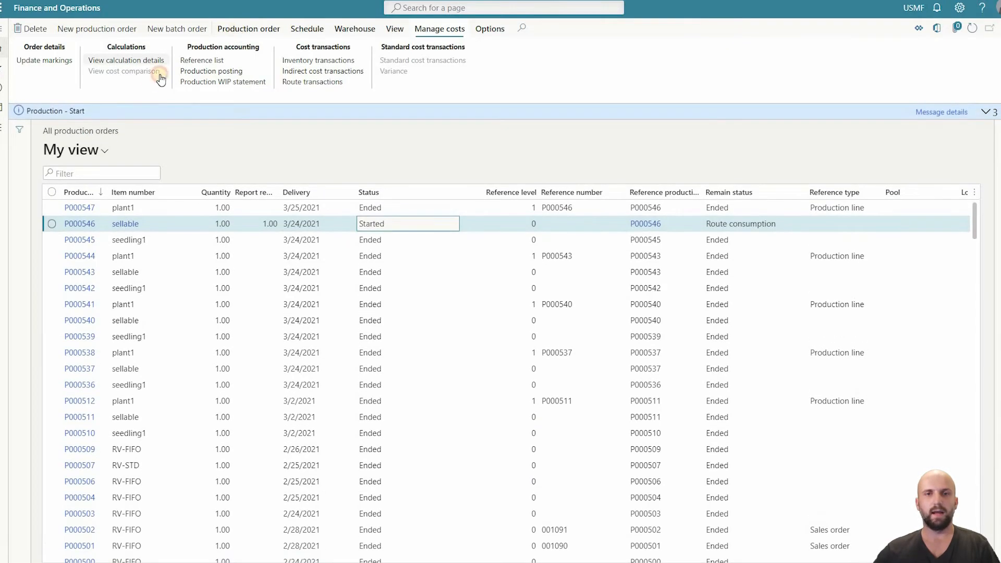
Step: Report the sellable production order as finished and end it
click(248, 29)
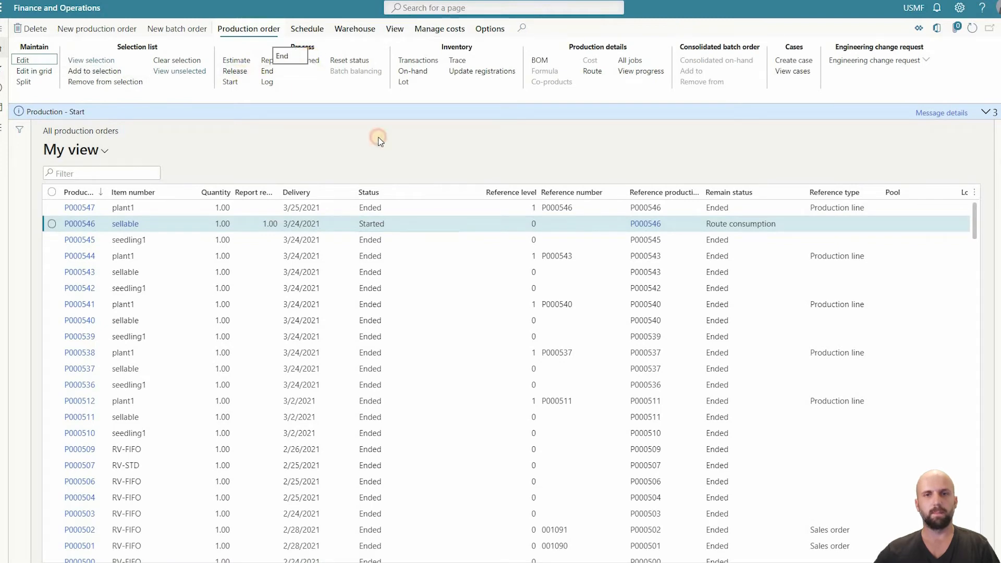
click(290, 61)
key(Escape)
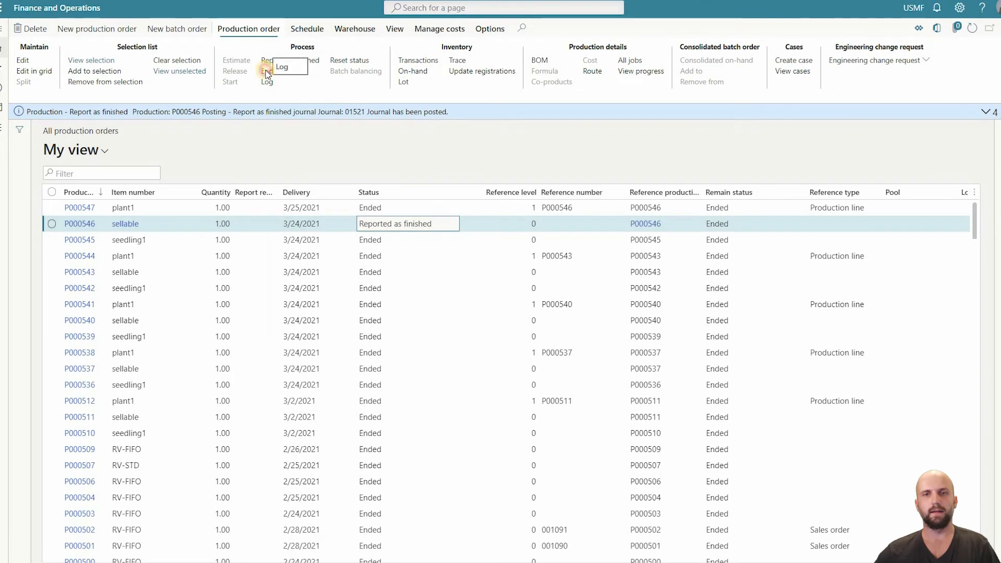
click(267, 71)
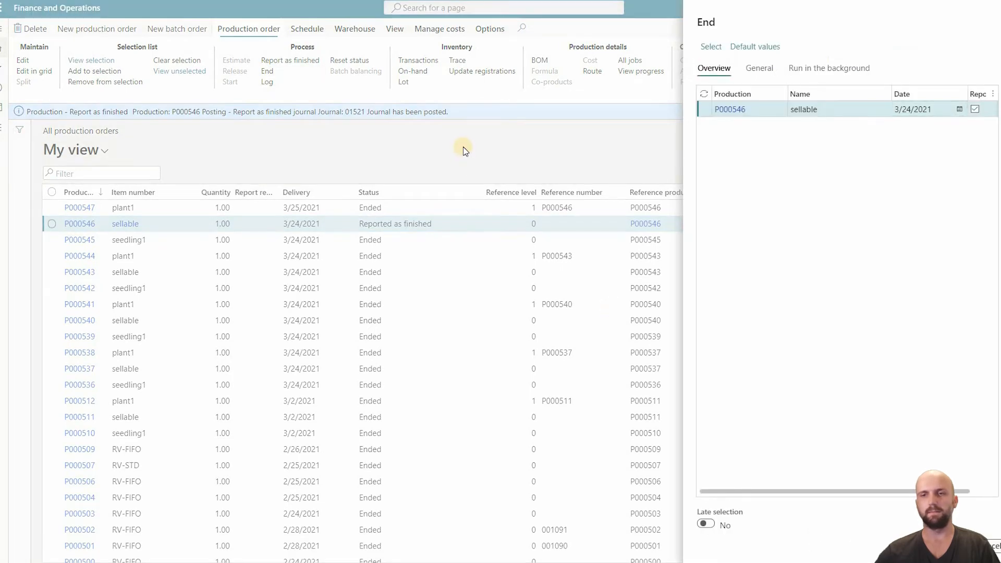
key(Escape)
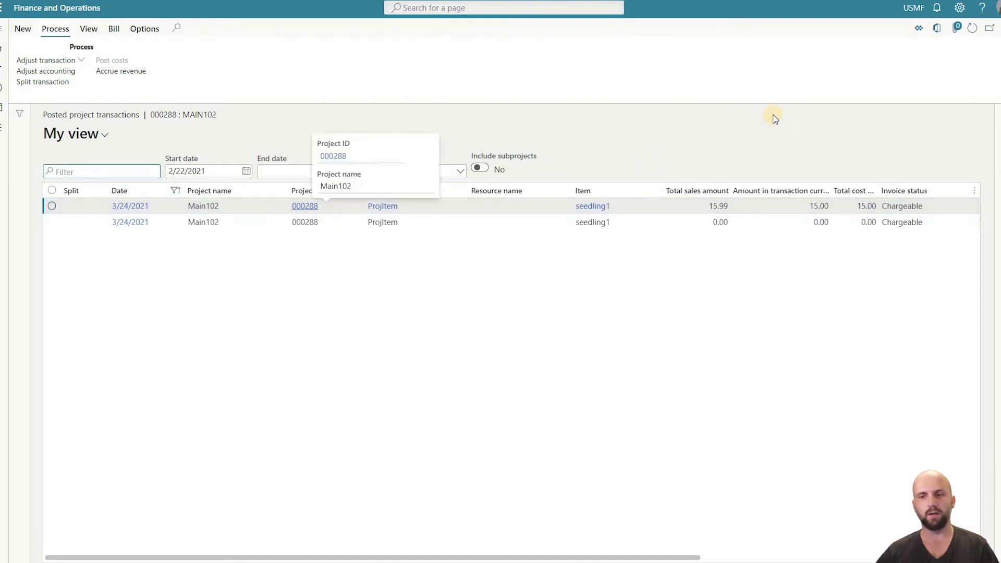
Step: Refresh the posted transactions of project Main102 and check the total cost and total sales amount on the sellable line
click(976, 35)
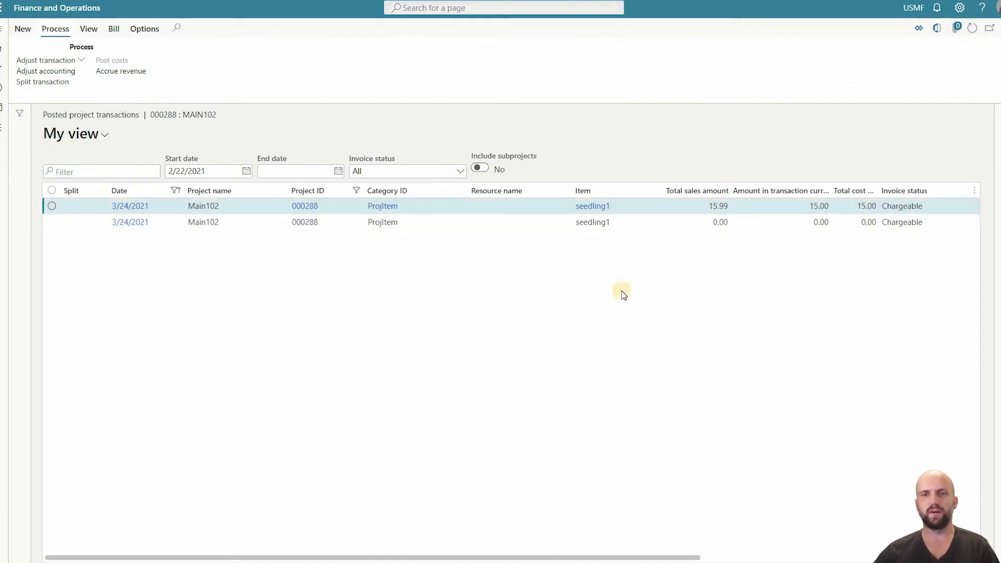
click(589, 238)
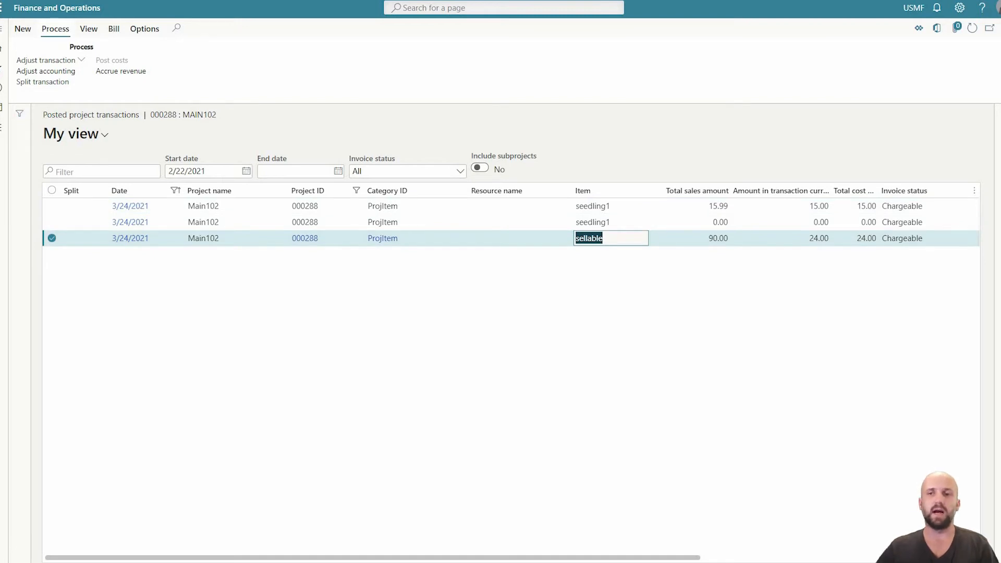
click(866, 238)
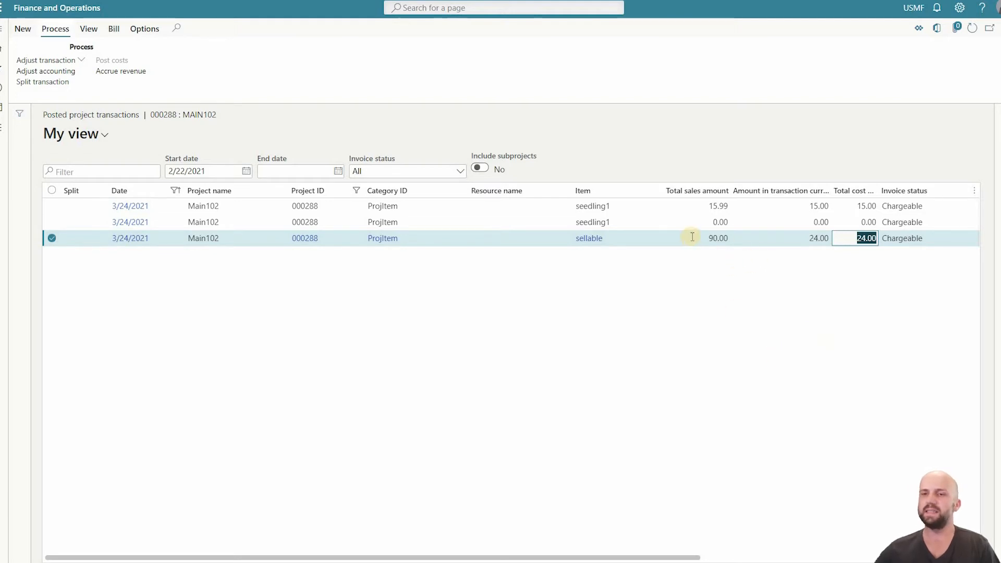
click(722, 238)
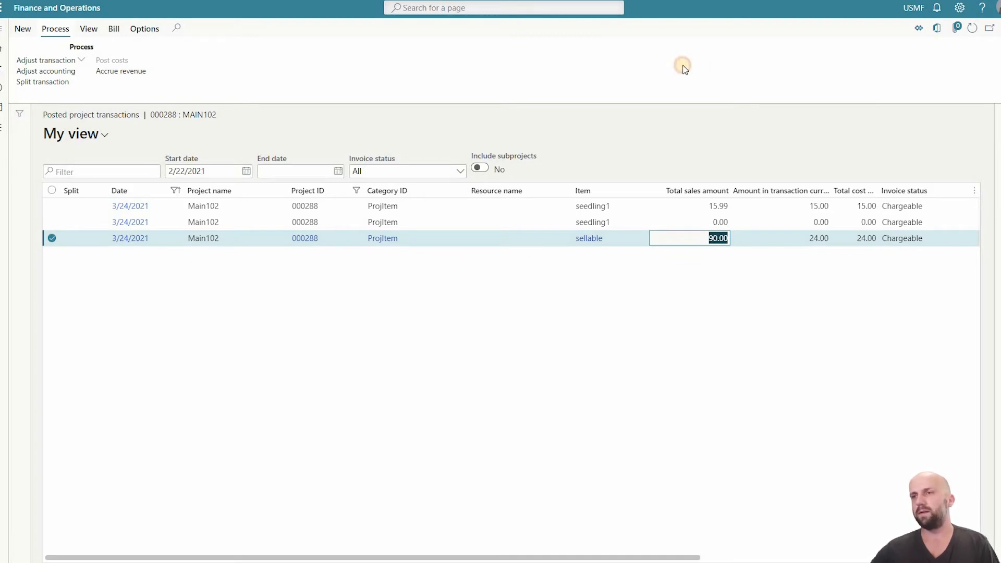
Step: Switch to the PowerPoint presentation and highlight "sales price" on the Requirement #3 slide to review the markup rule
key(alt+Tab)
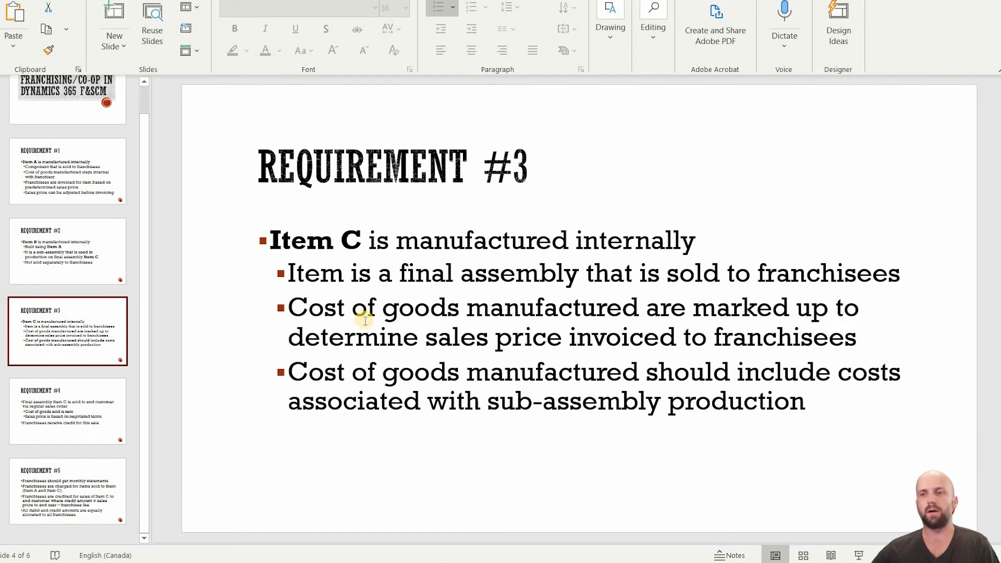
drag(438, 339, 668, 327)
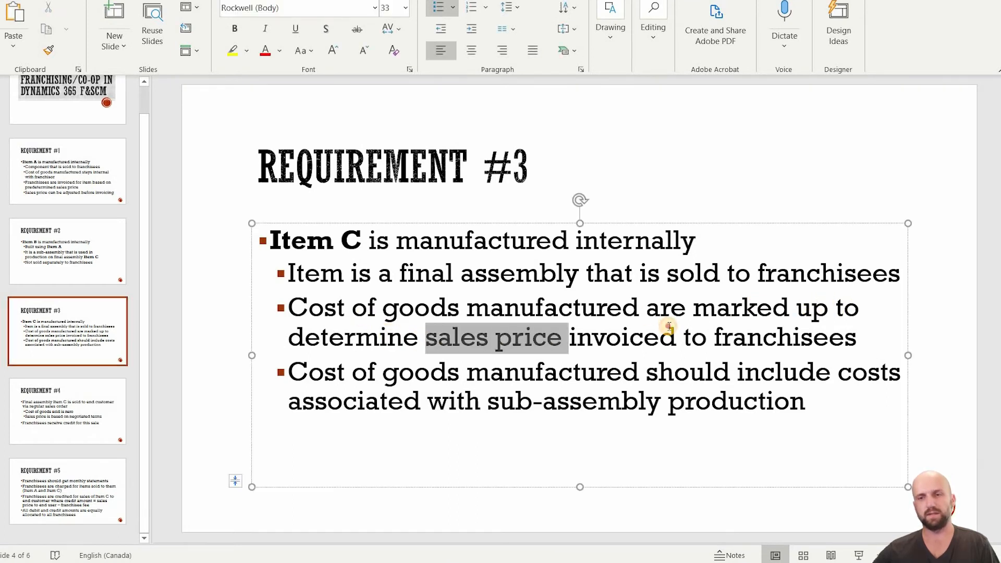
drag(750, 350, 751, 350)
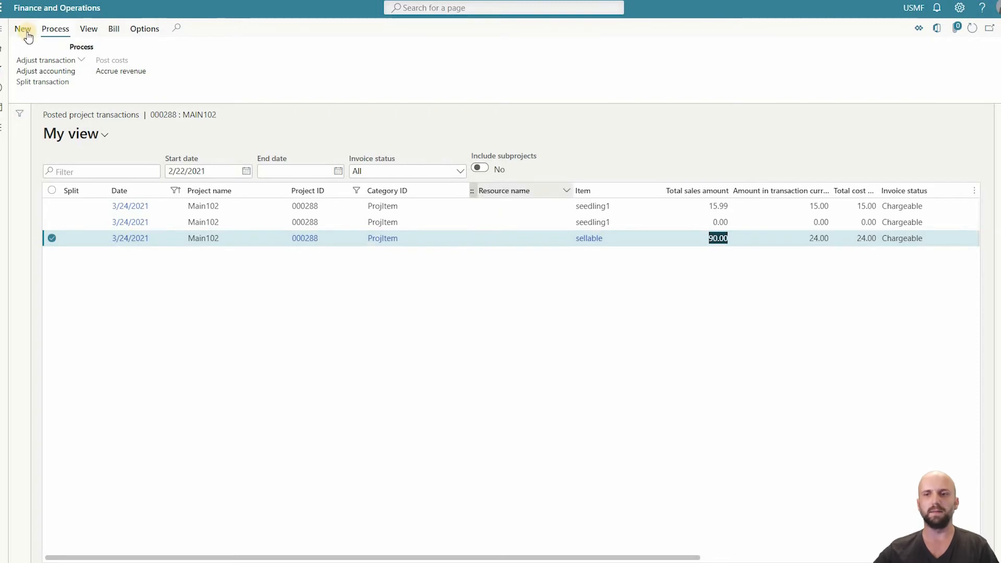
Step: Create an adjustment for the sellable project transaction that sets its sales price by a markup percentage of 10.00
click(65, 61)
click(90, 141)
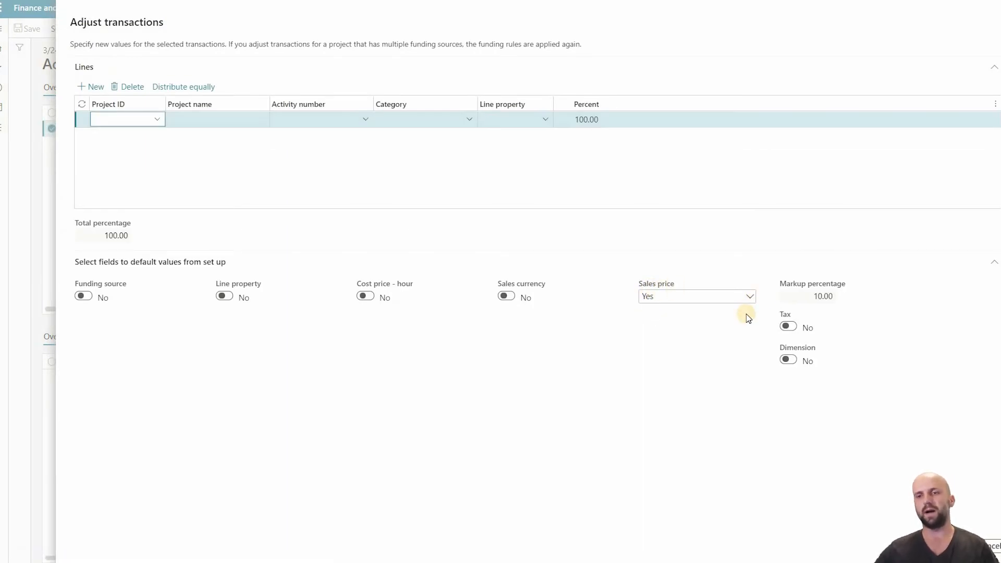
click(749, 297)
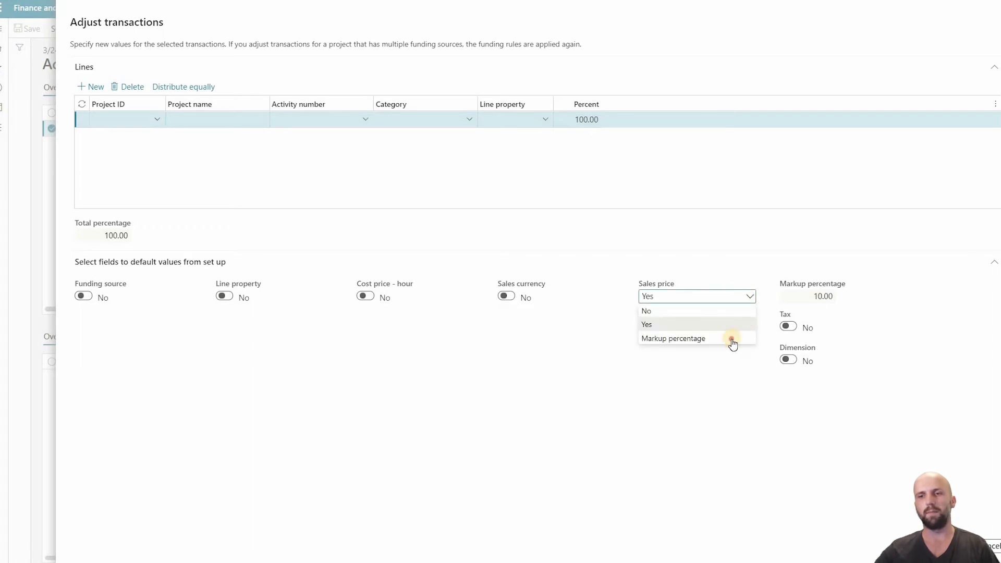
click(731, 339)
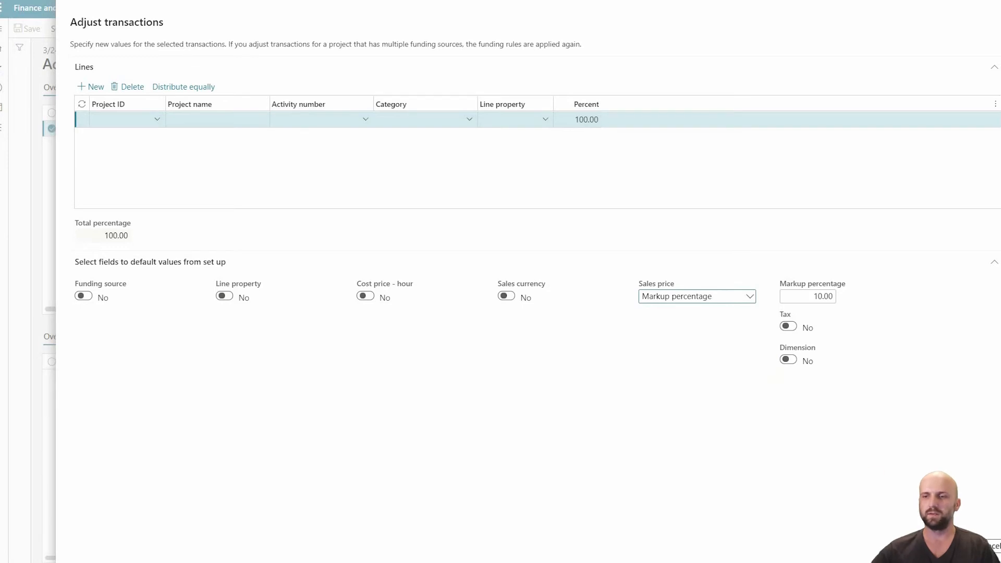
click(946, 546)
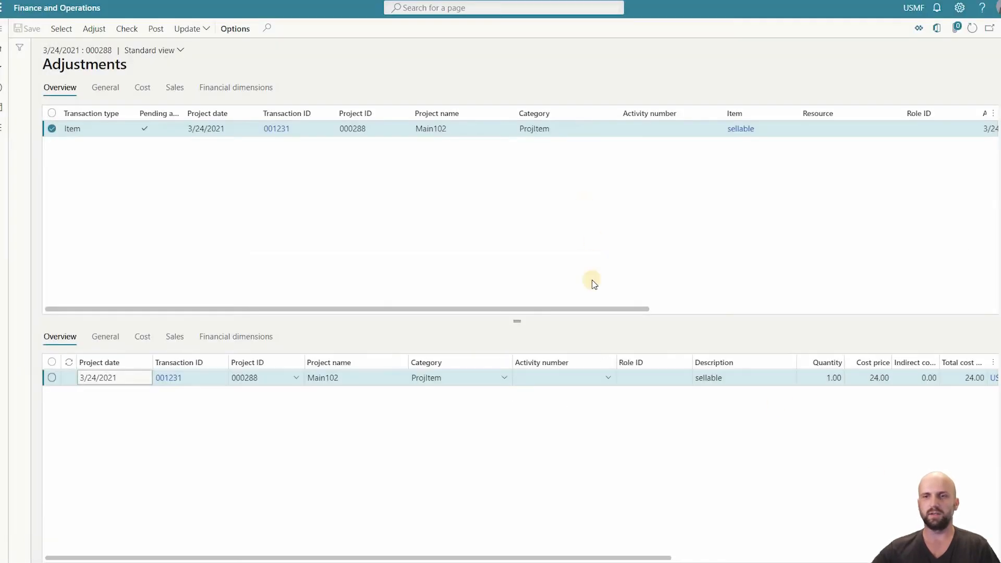
Step: Compare the cost and sales price of the original sellable transaction with those on the adjusted line
scroll(808, 234, right, 5)
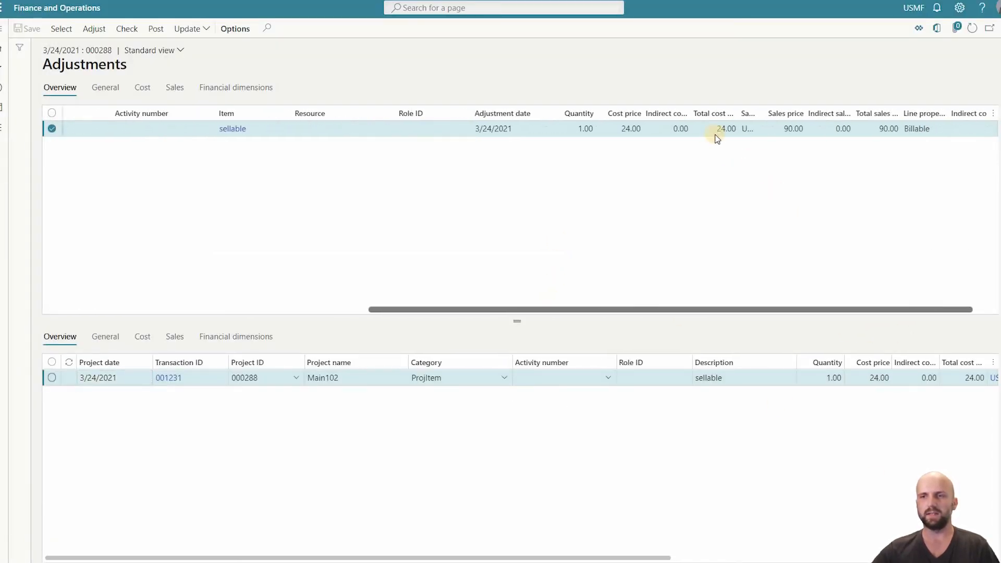
click(724, 131)
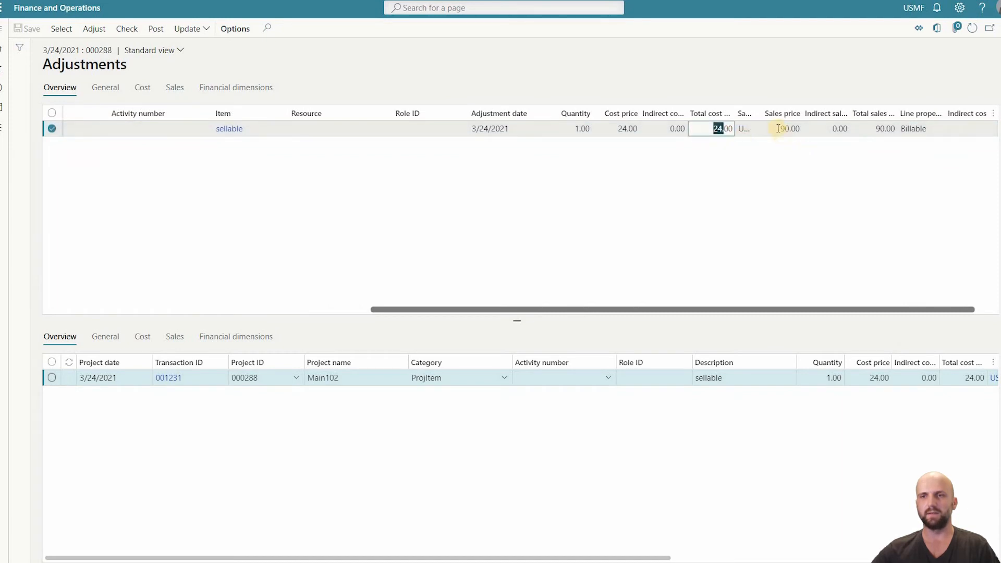
key(Tab)
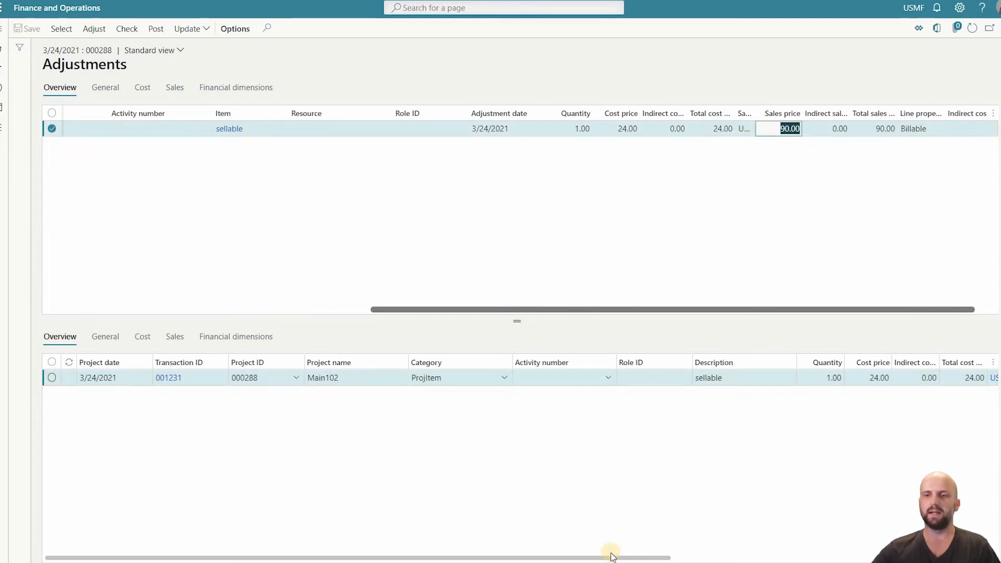
click(803, 559)
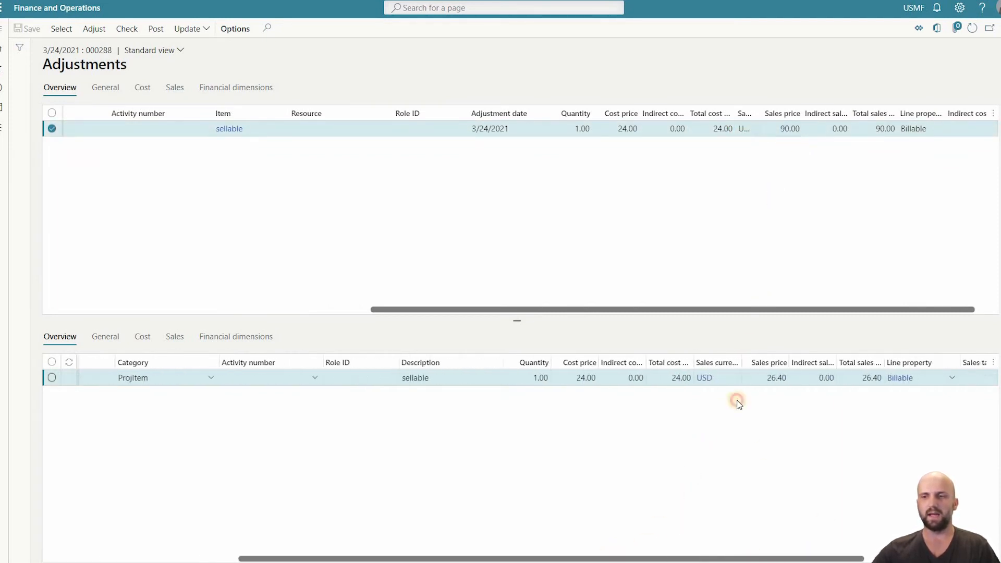
click(721, 379)
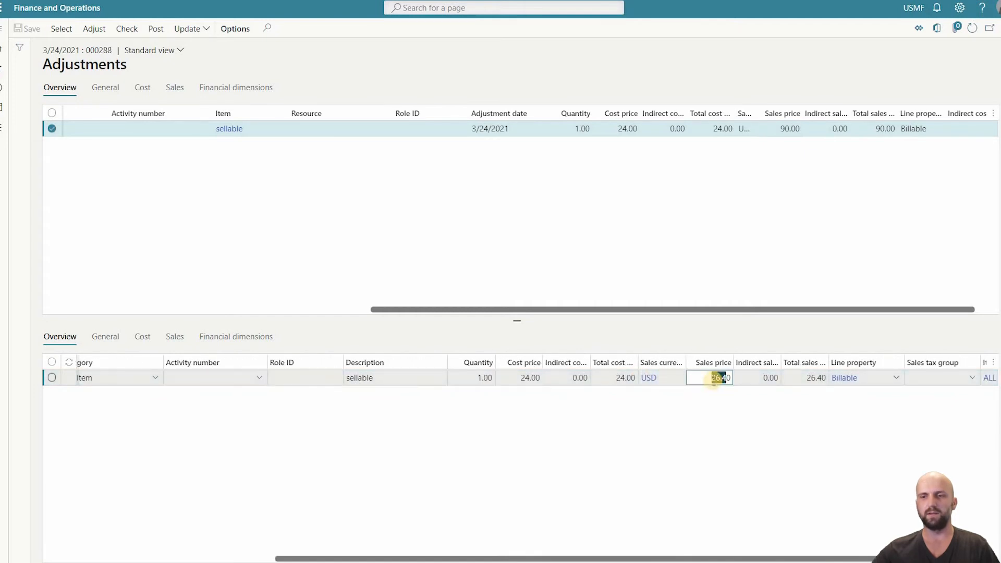
click(736, 462)
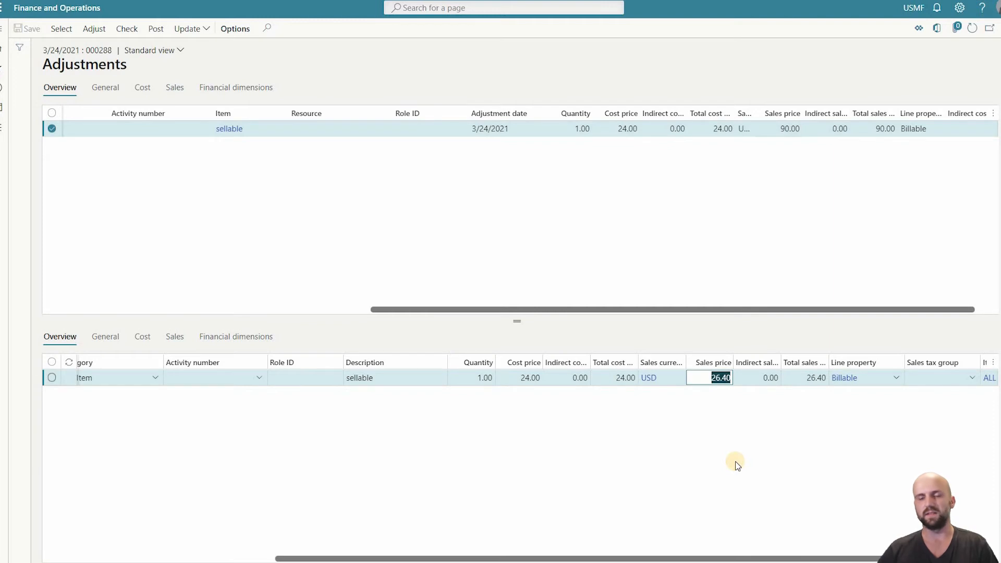
Step: Post the sellable adjustment and check the total sales amount in the refreshed posted project transactions
click(152, 35)
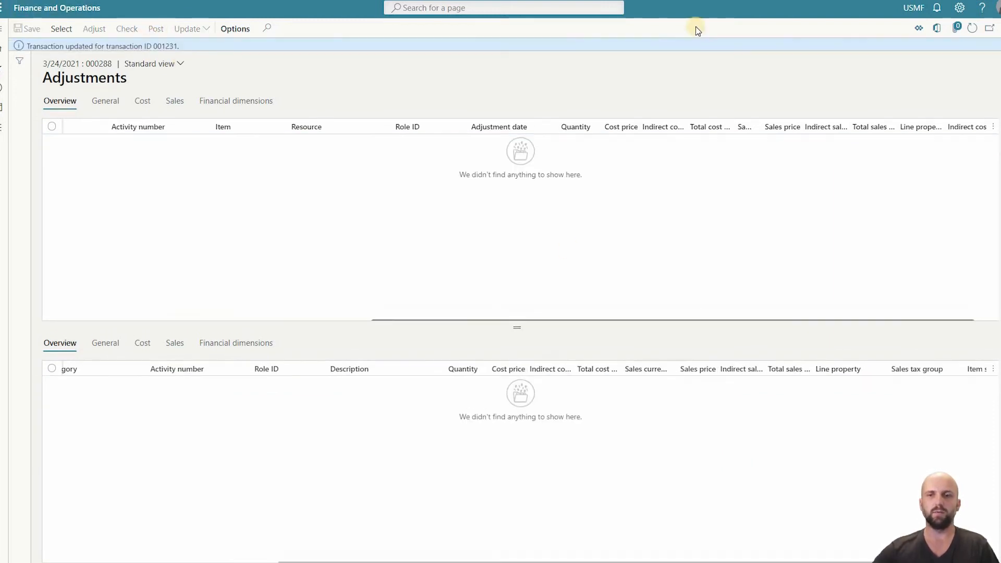
click(971, 31)
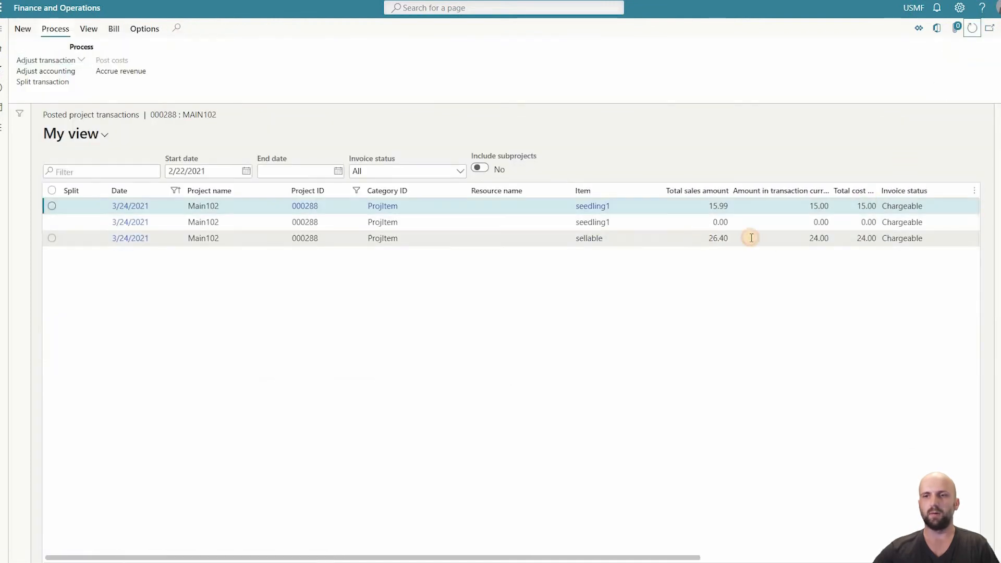
click(719, 238)
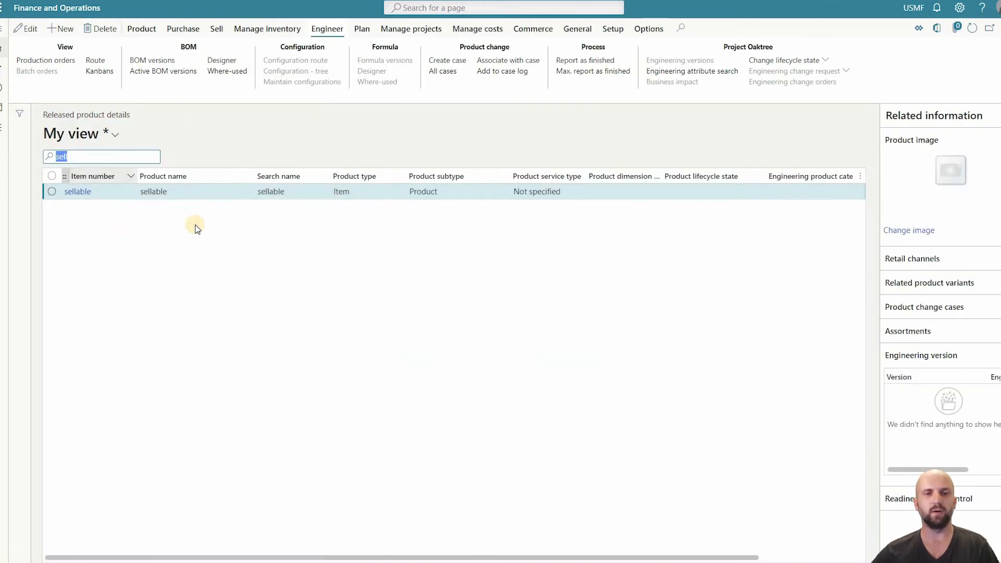
Step: Look up the inventory information of item sellable from its released product record
click(146, 32)
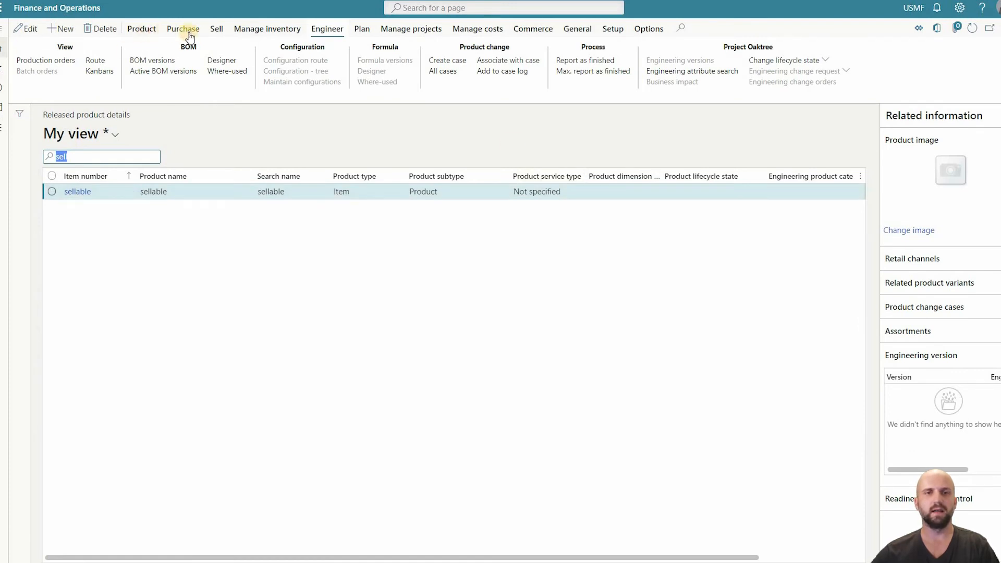
click(241, 30)
click(58, 65)
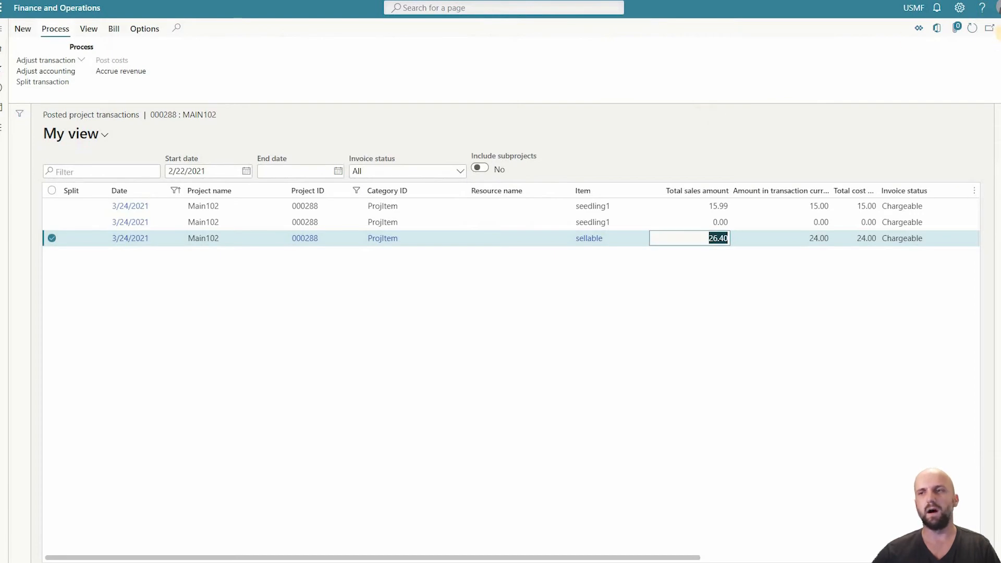
Step: Create a new item journal from project Main102
click(1000, 31)
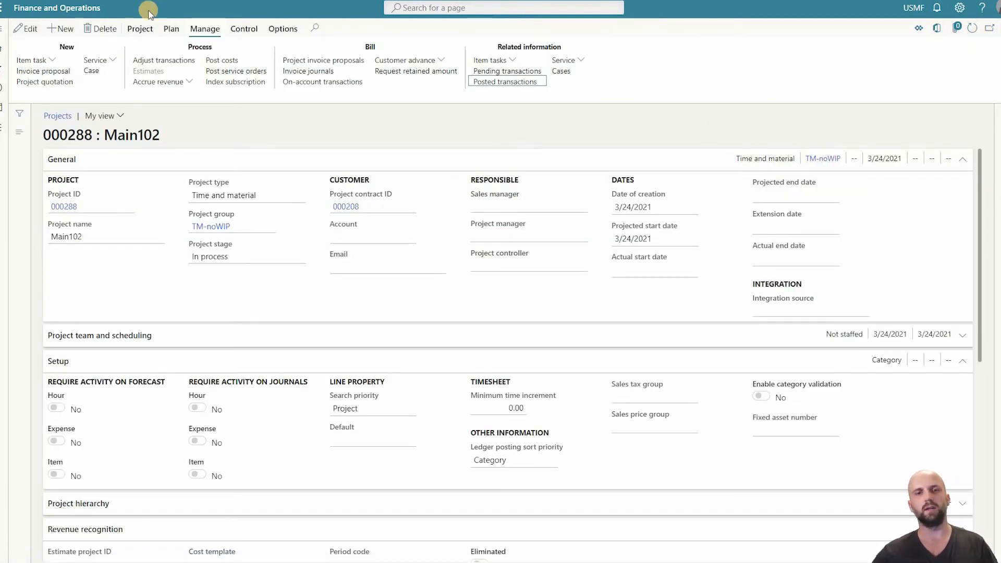
click(140, 28)
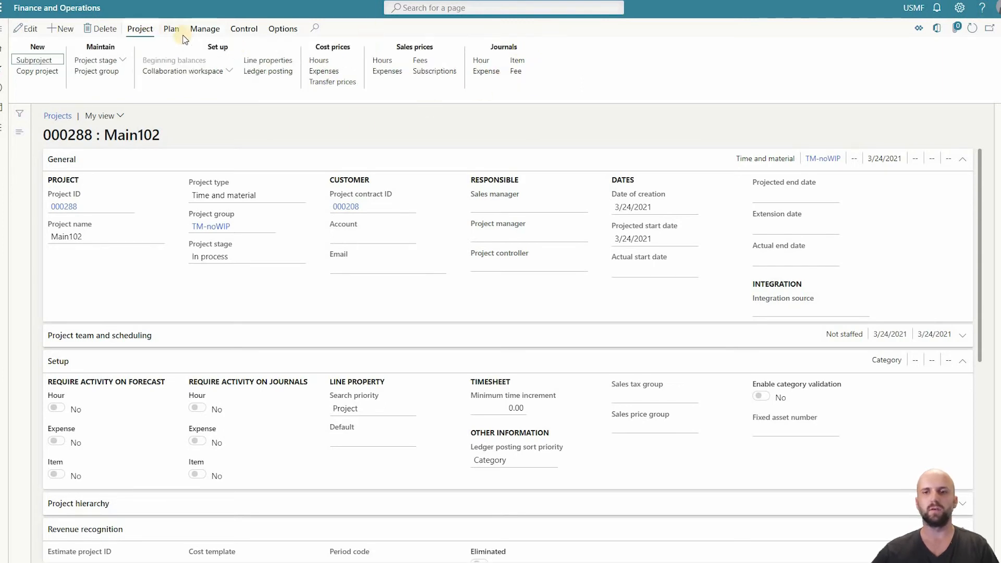
click(518, 63)
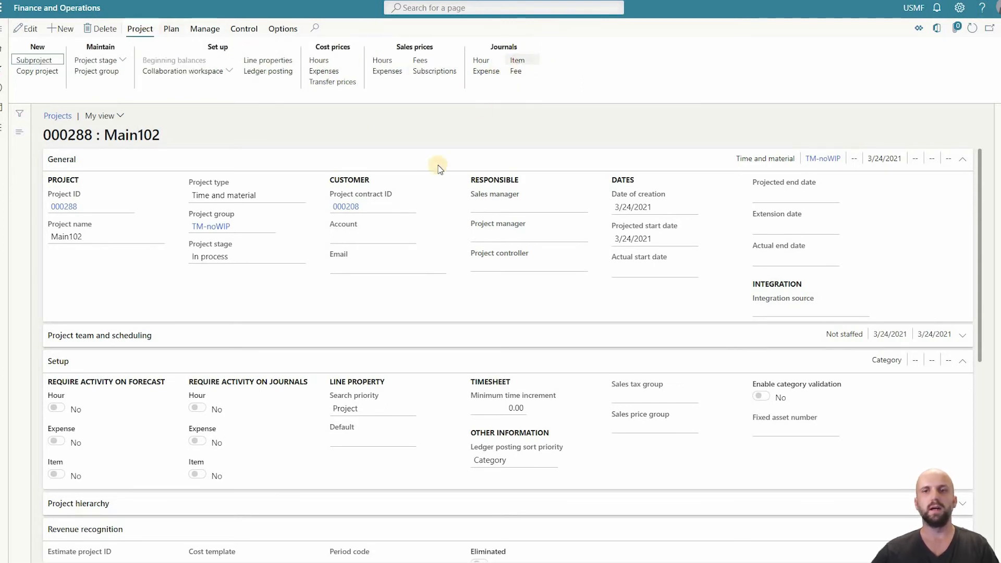
click(135, 29)
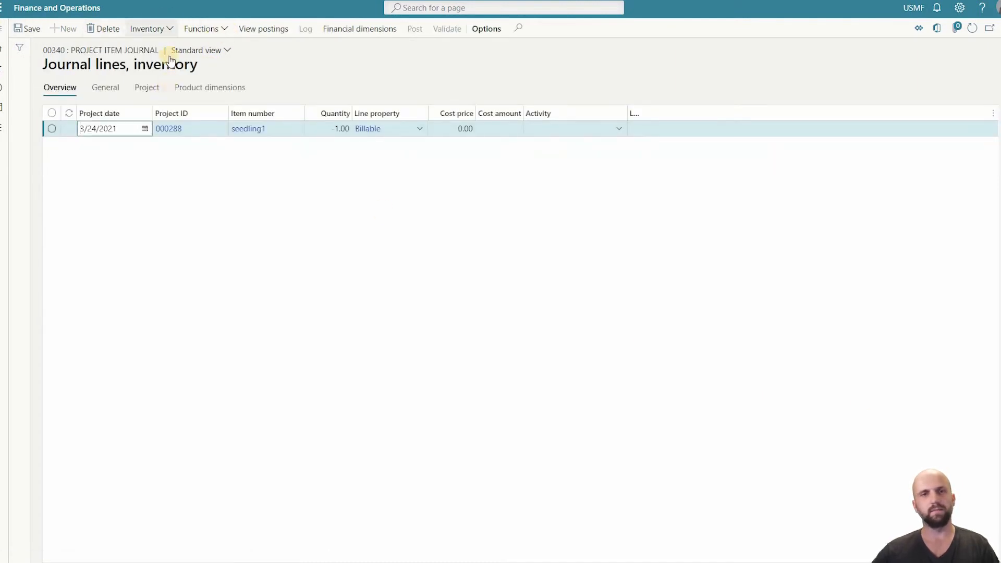
key(Escape)
click(63, 29)
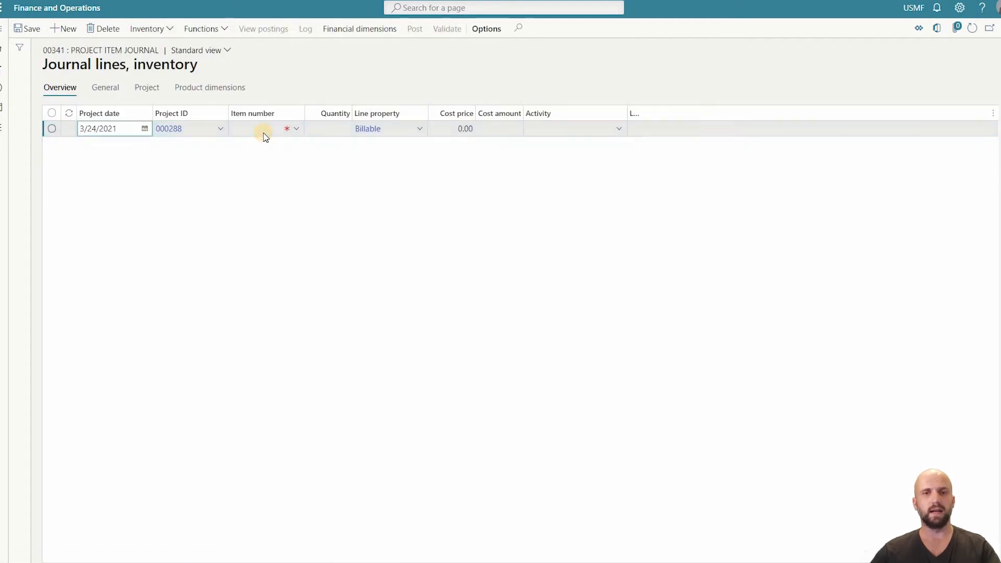
Step: Fill in the journal line with item sellable and a quantity of -1.00
click(264, 132)
text(sell)
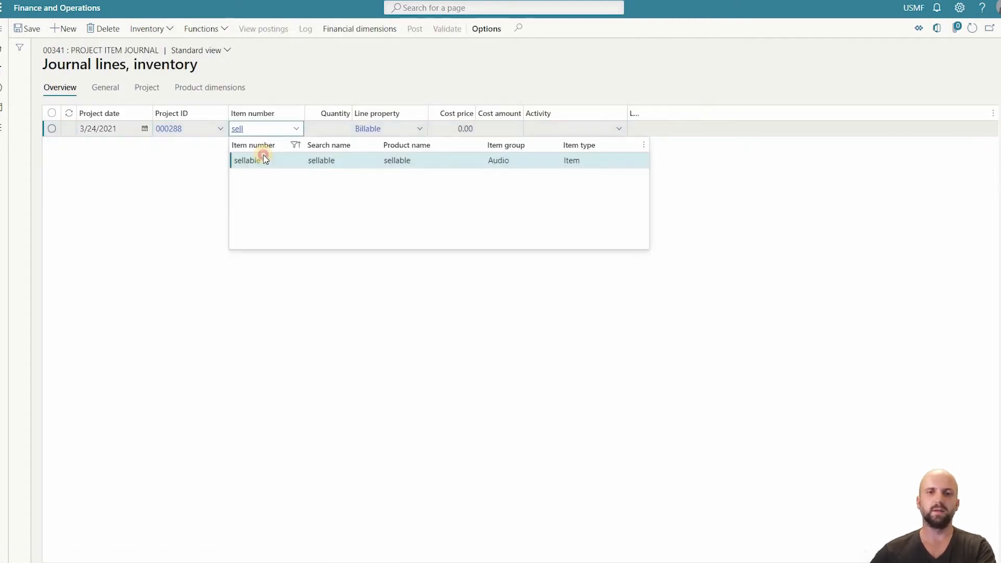
key(Return)
click(449, 129)
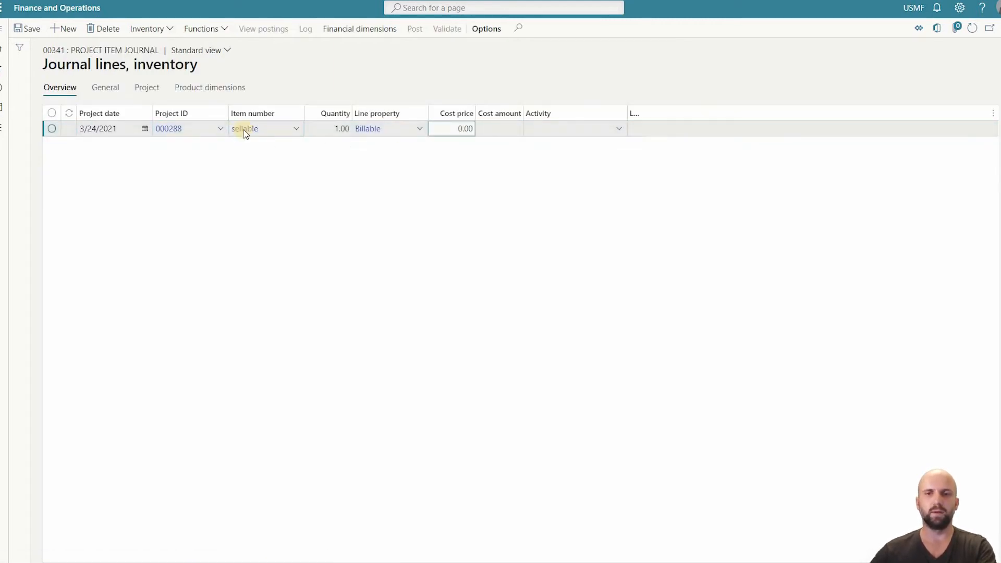
click(319, 127)
text(-)
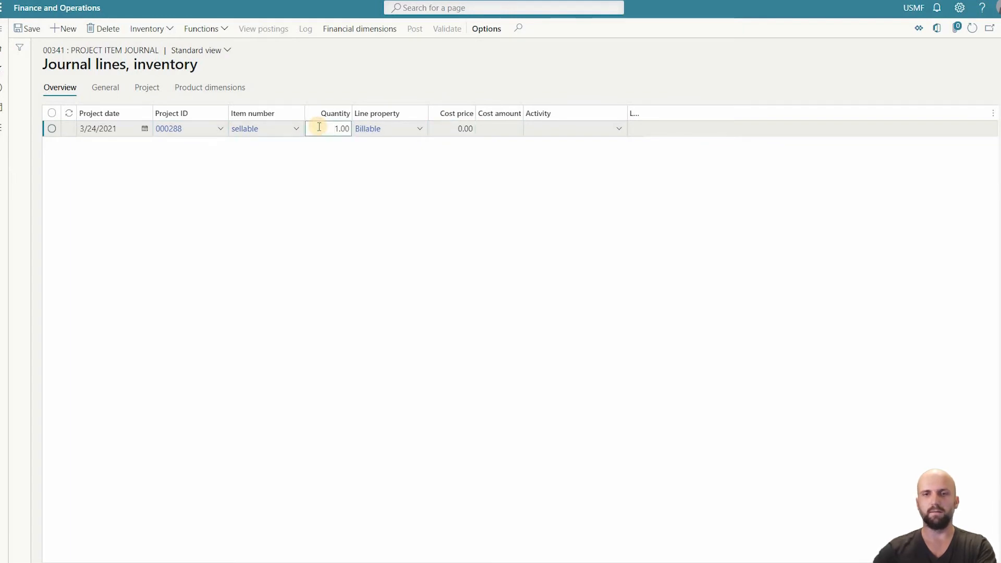
key(Tab)
key(Tab)
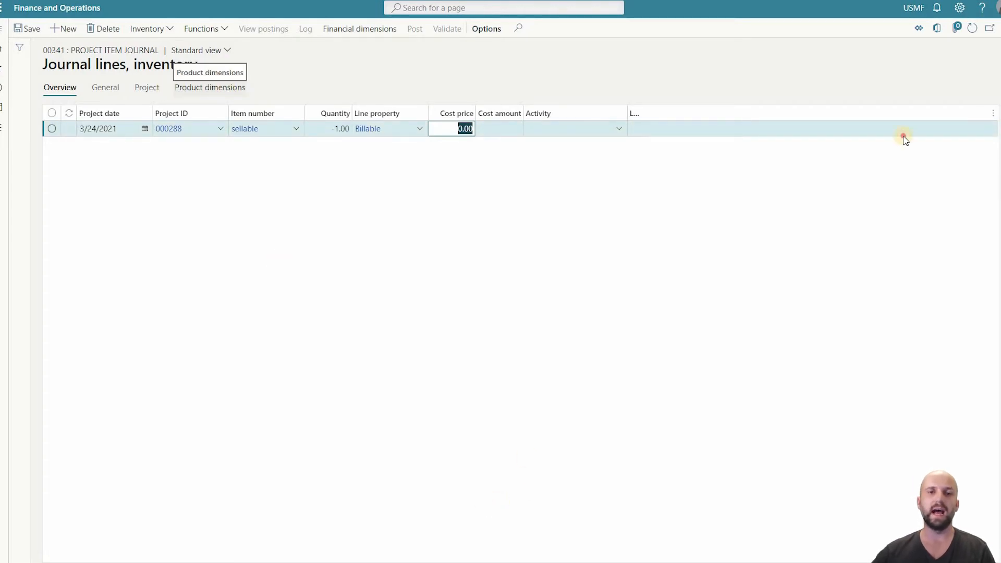
Step: Switch to the PowerPoint slides, review Requirement #4 and the franchisee credit rule in Requirement #5, and return to Finance and Operations
key(alt+Tab)
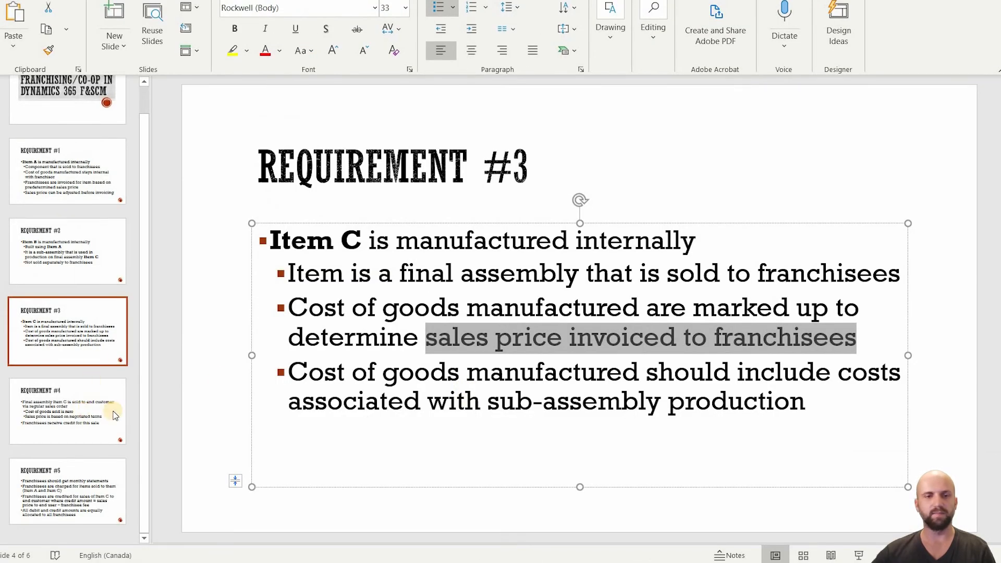
click(114, 414)
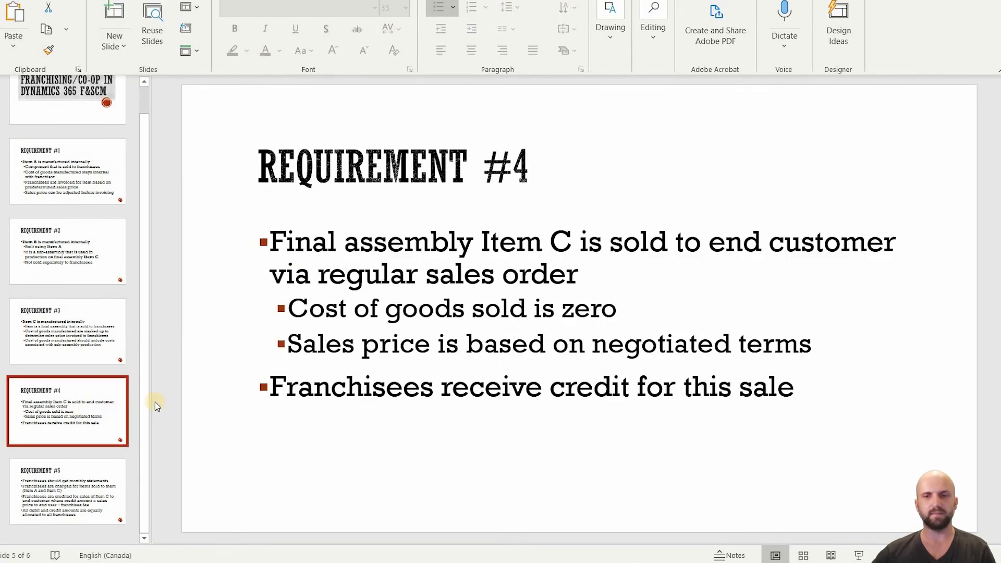
click(106, 487)
drag(556, 376, 730, 402)
drag(480, 349, 479, 347)
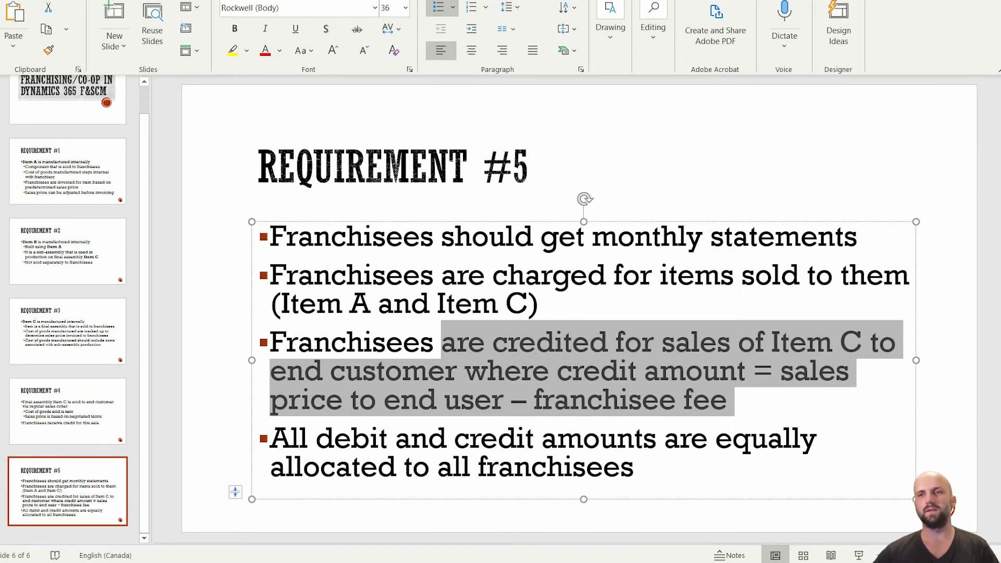
drag(573, 1, 1000, 12)
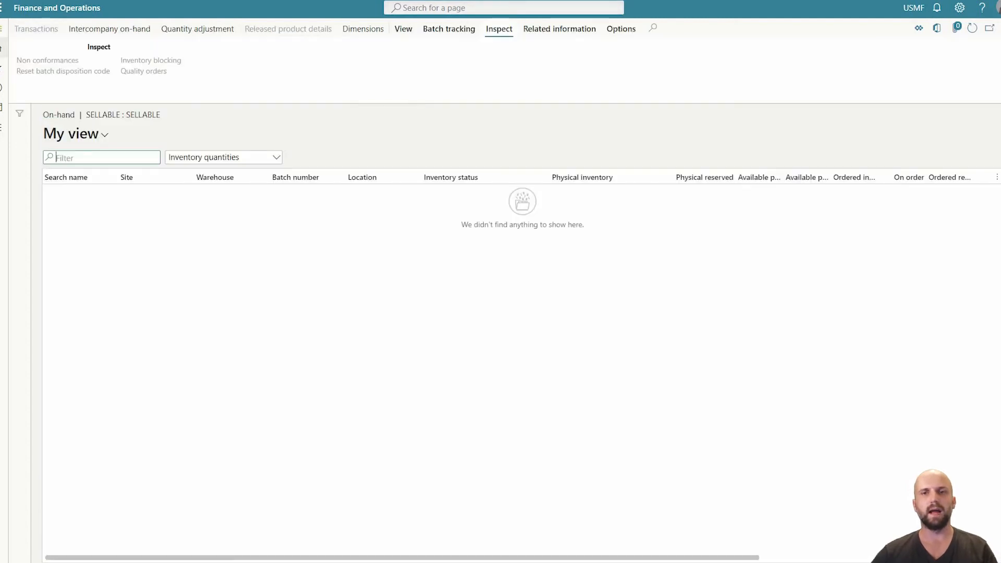
Step: Create a sales order in Accounts receivable for customer Cave Wholesales with warehouse 22
click(3, 127)
click(34, 226)
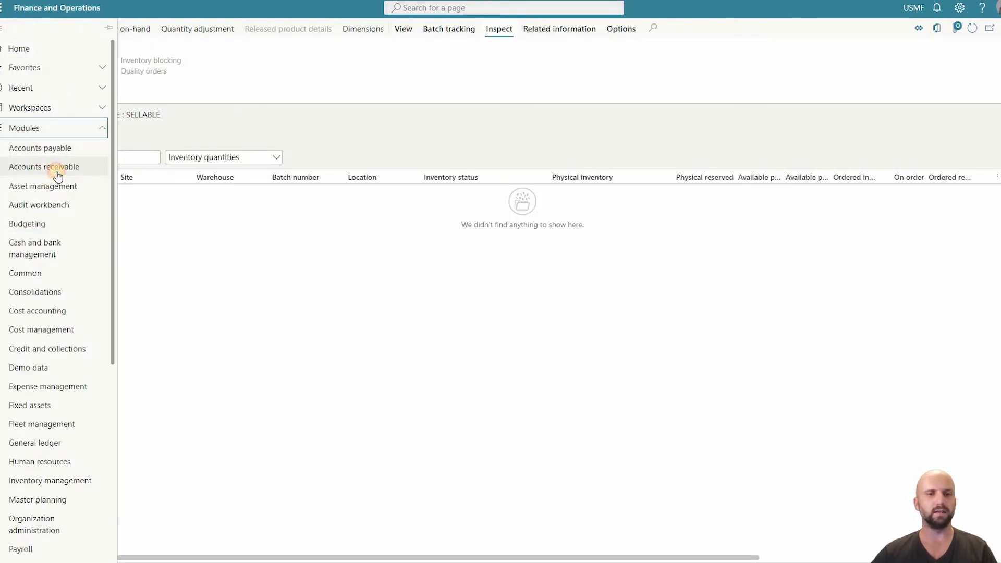
click(58, 172)
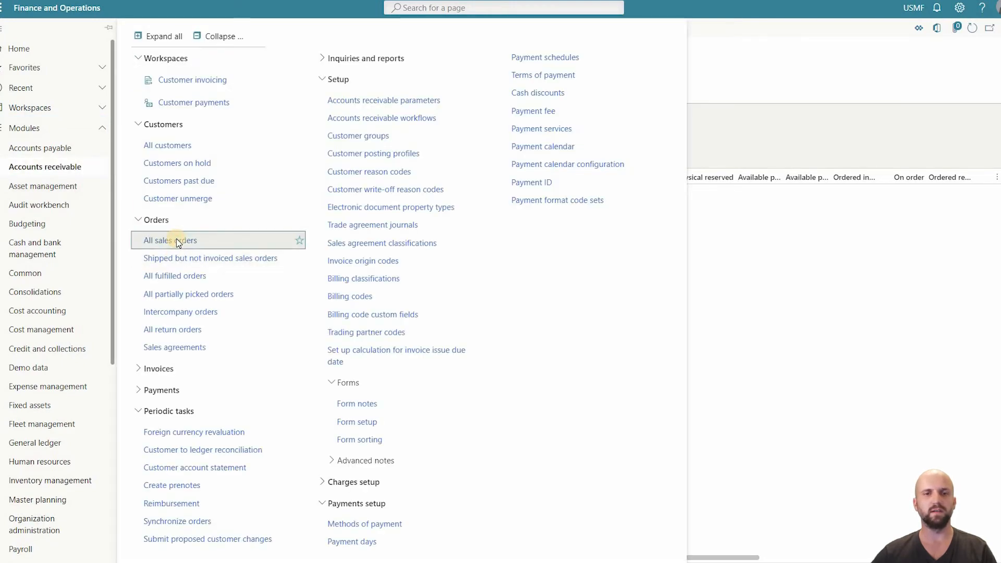
click(177, 240)
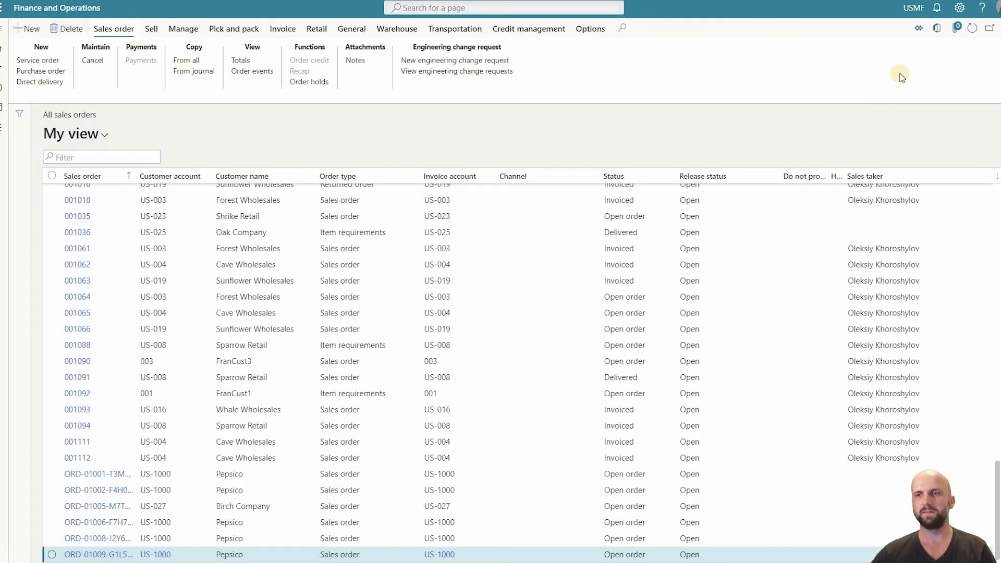
key(alt+n)
text(US-004)
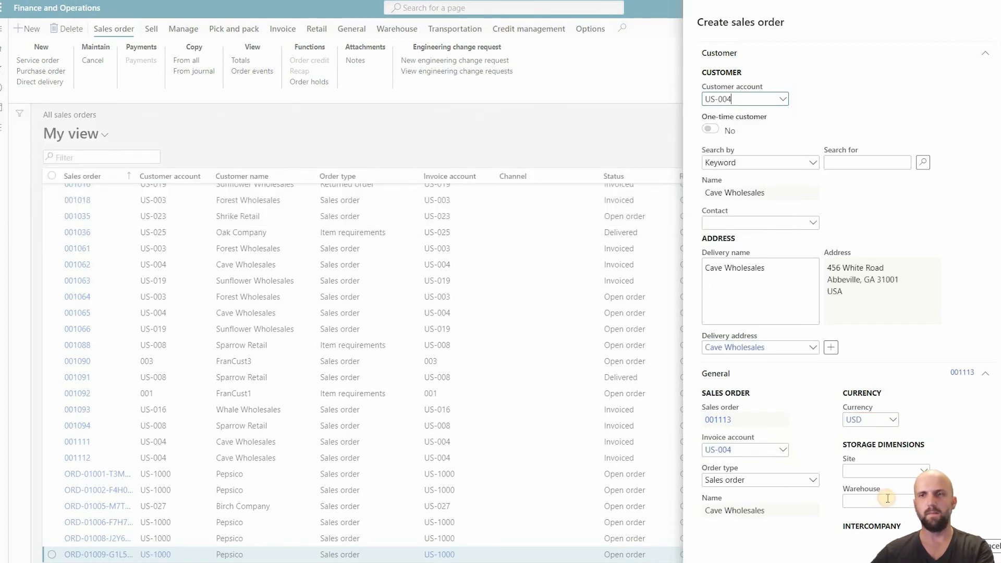
click(888, 499)
text(22)
key(Tab)
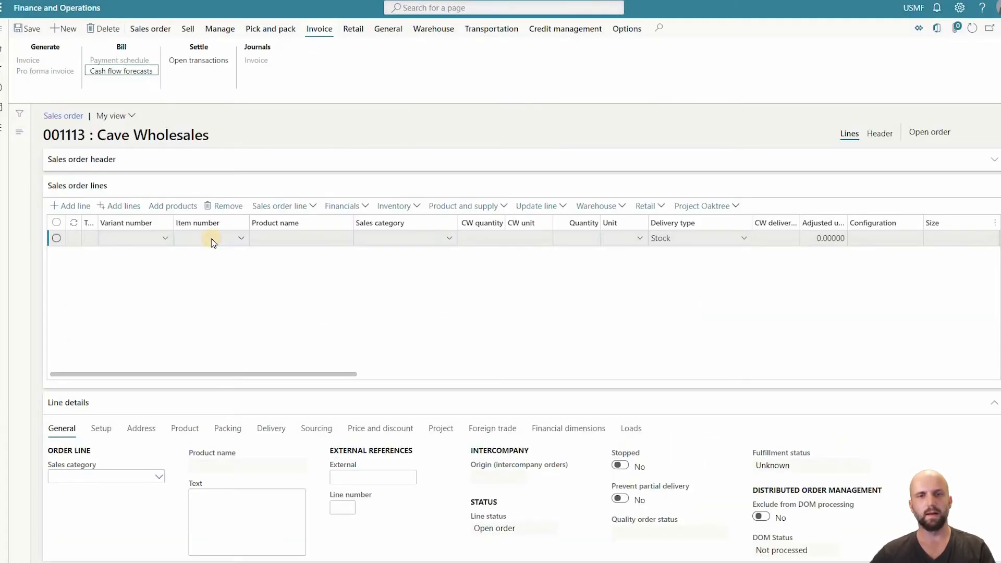
Step: Enter item sellable on the first line of the Cave Wholesales sales order
click(211, 239)
text(sel)
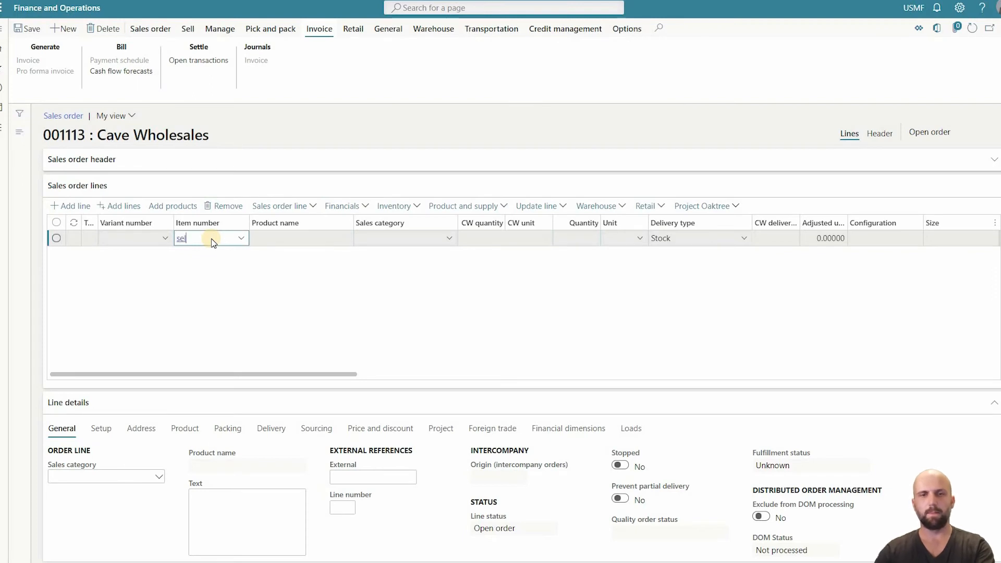
text(l)
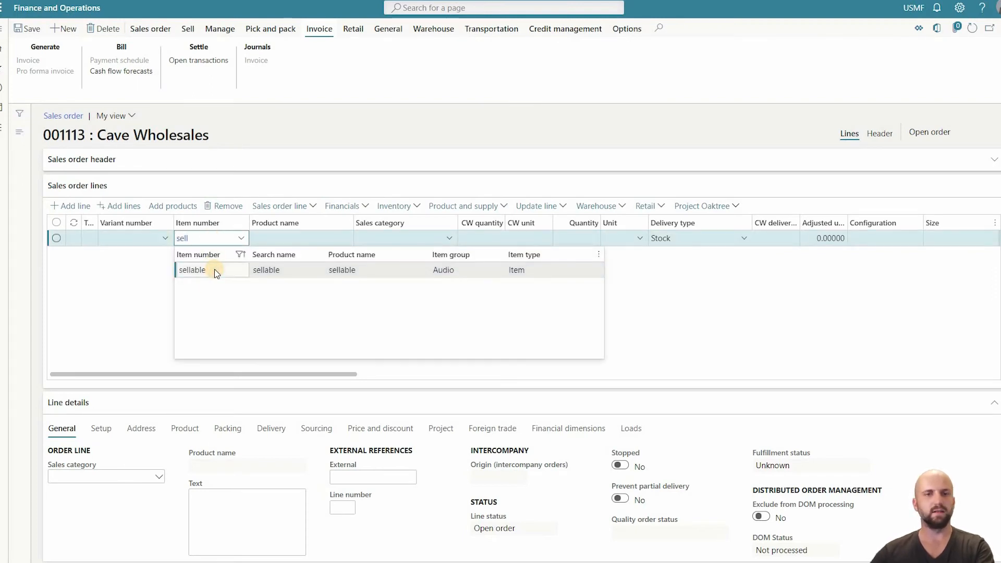
click(214, 270)
key(Tab)
key(Tab)
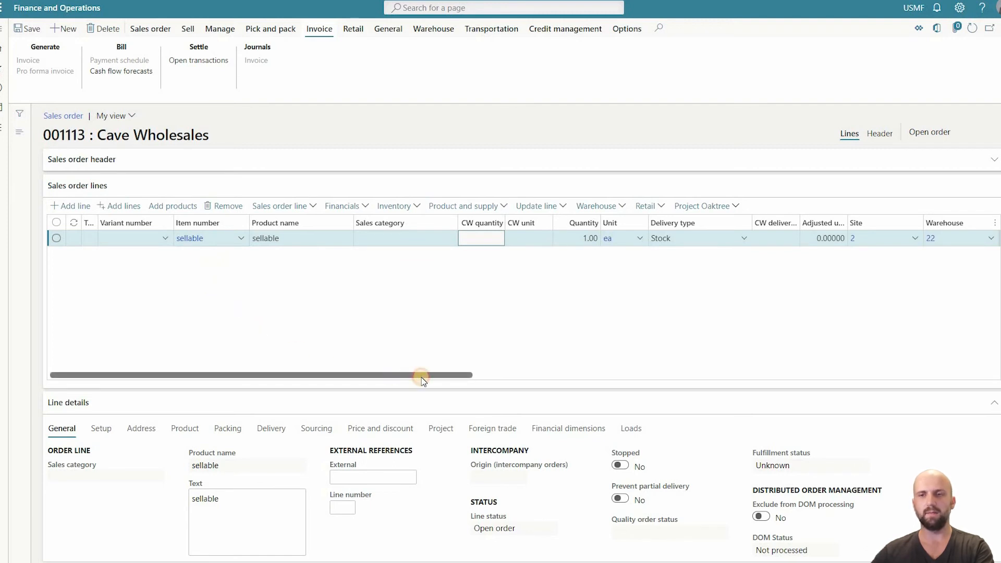
Step: Check the order line's storage dimensions, set its unit price to 120.00, and save the sales order
drag(422, 377, 448, 376)
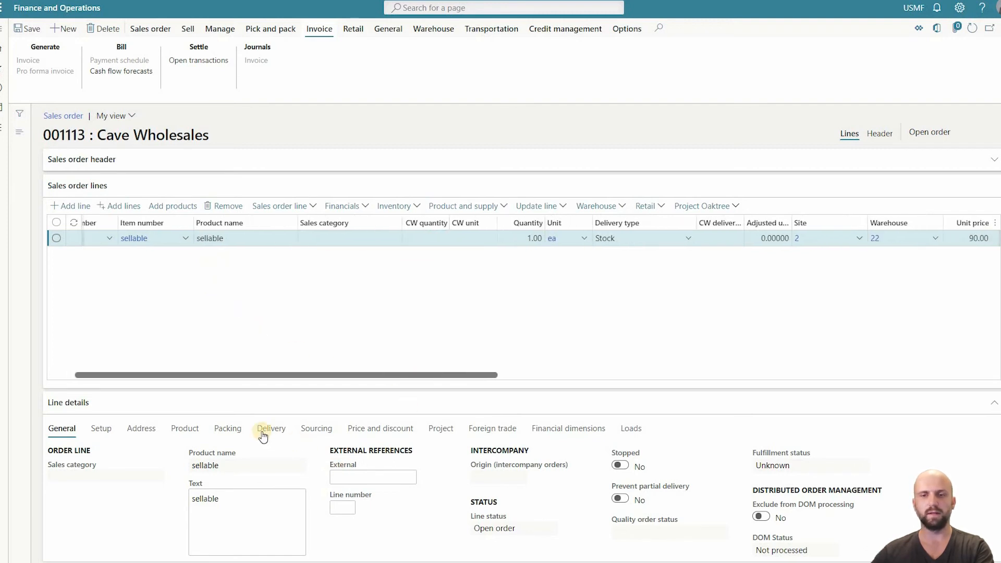
click(179, 431)
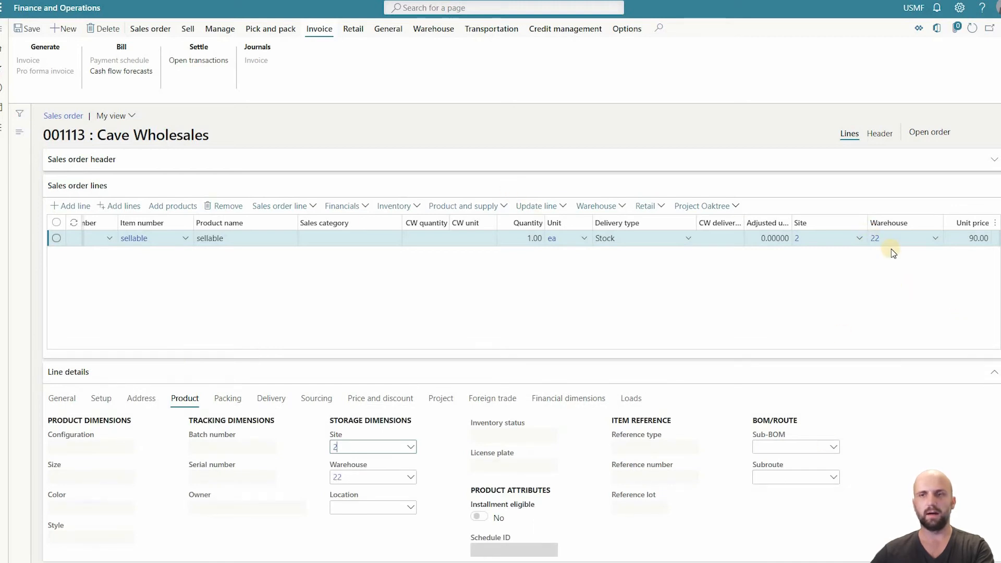
click(963, 237)
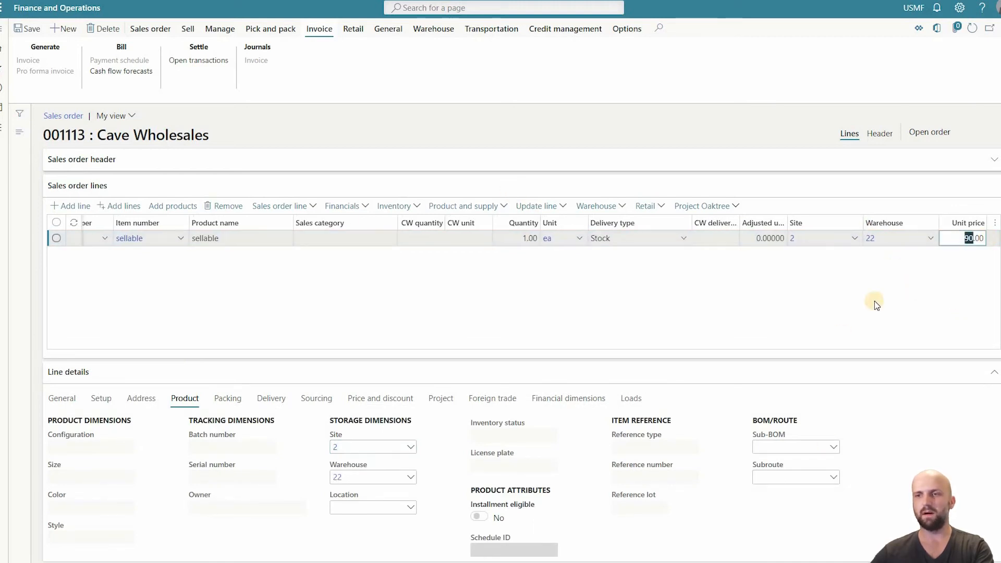
text(120)
key(Tab)
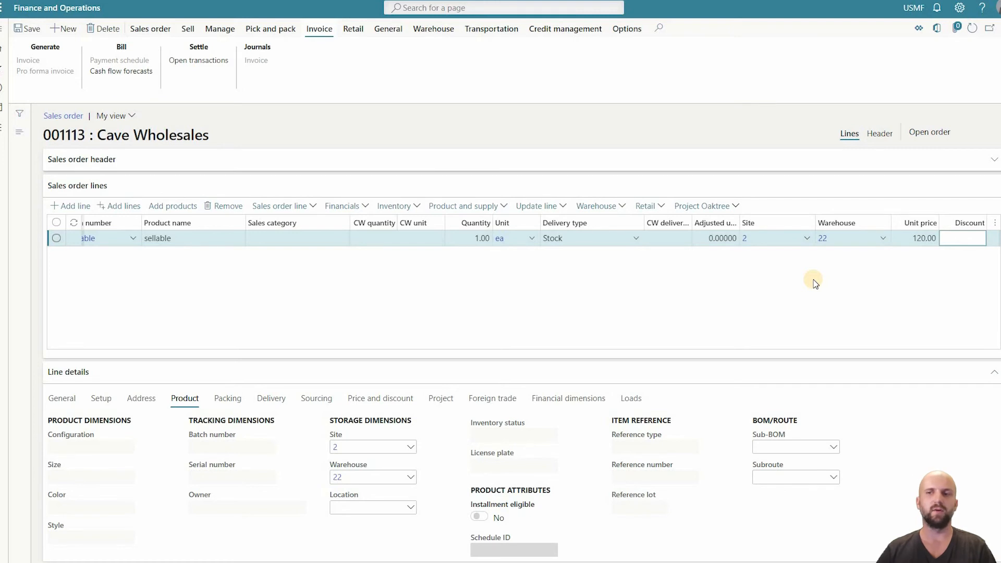
click(29, 27)
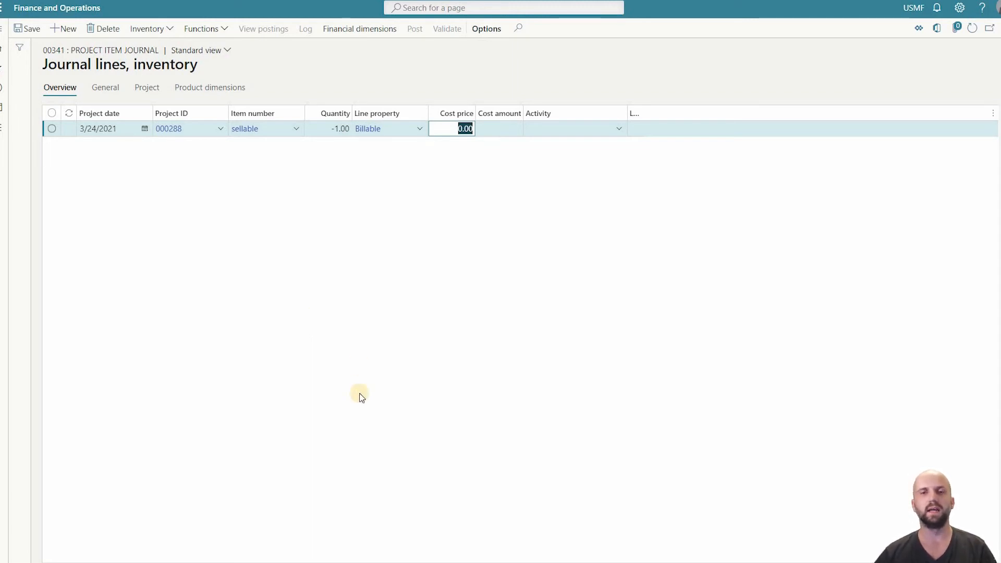
Step: Set the inventory location of the sellable line in the project item journal to 01-01-1-1
click(221, 90)
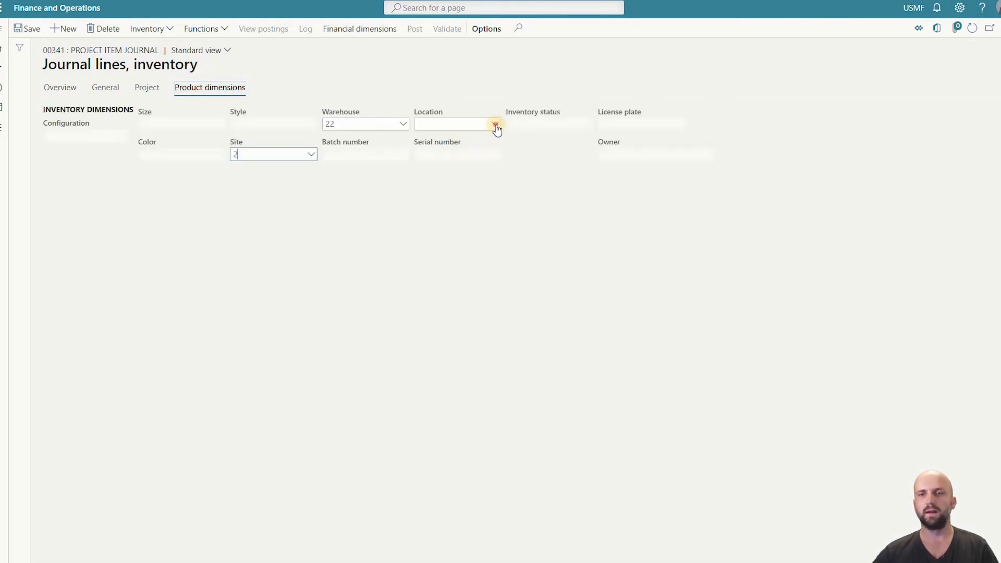
click(495, 125)
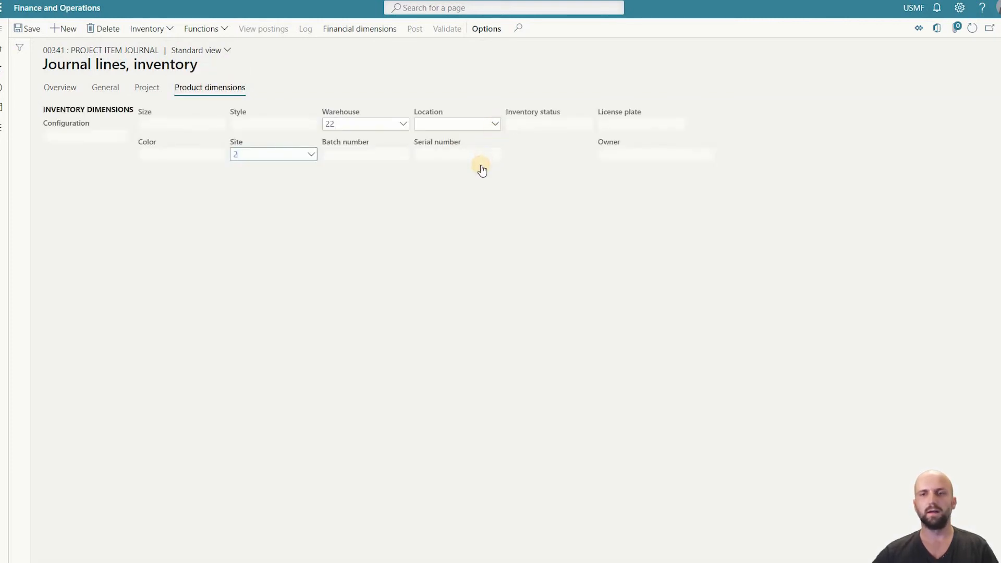
key(Return)
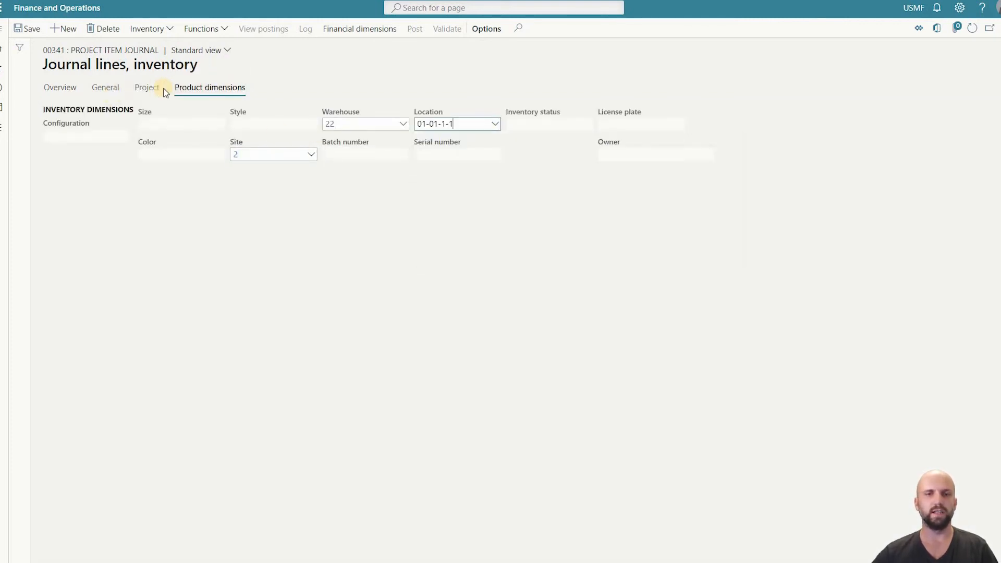
Step: Set the sales price of the sellable journal line to 108.00 and recheck the line's product dimensions
click(147, 88)
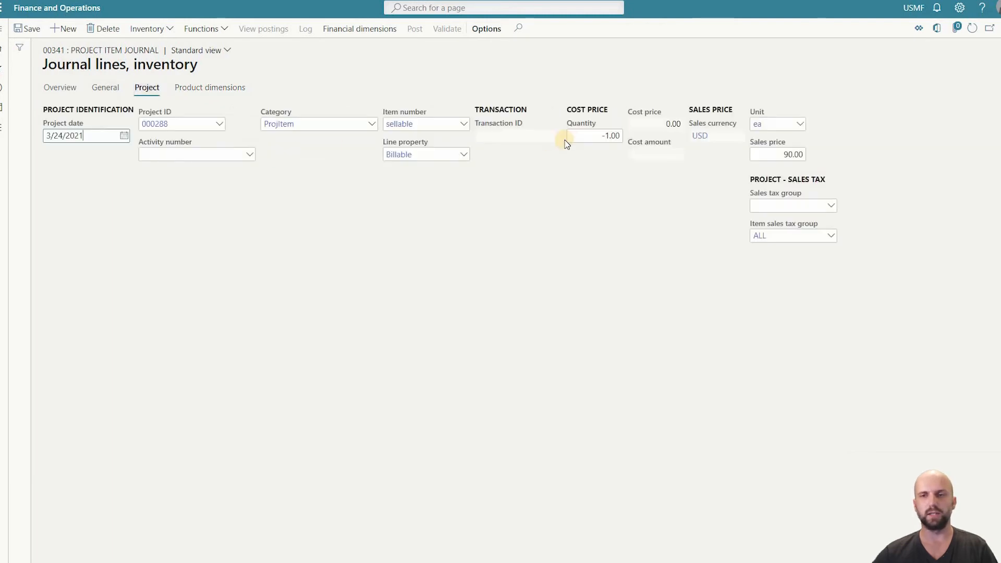
click(645, 124)
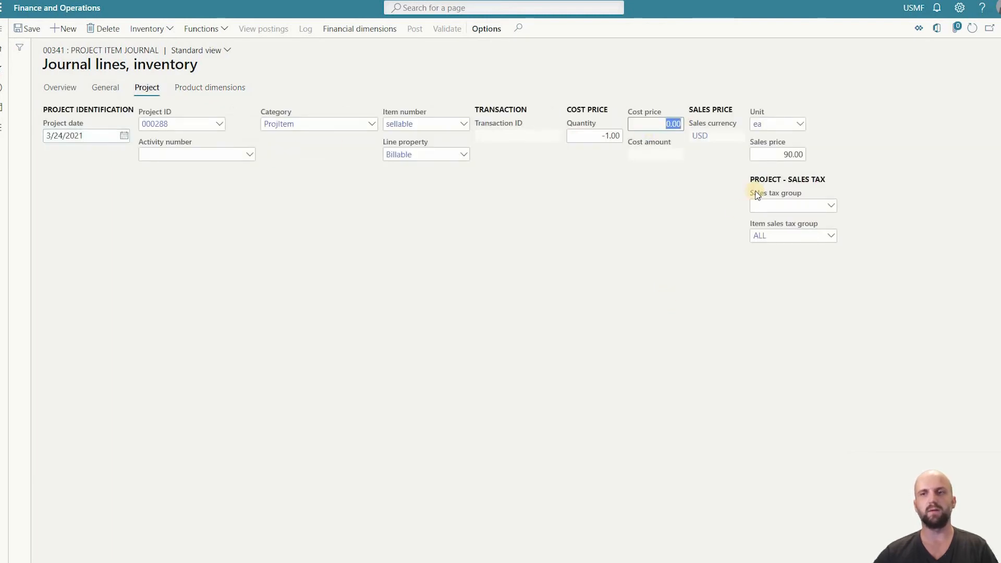
click(777, 155)
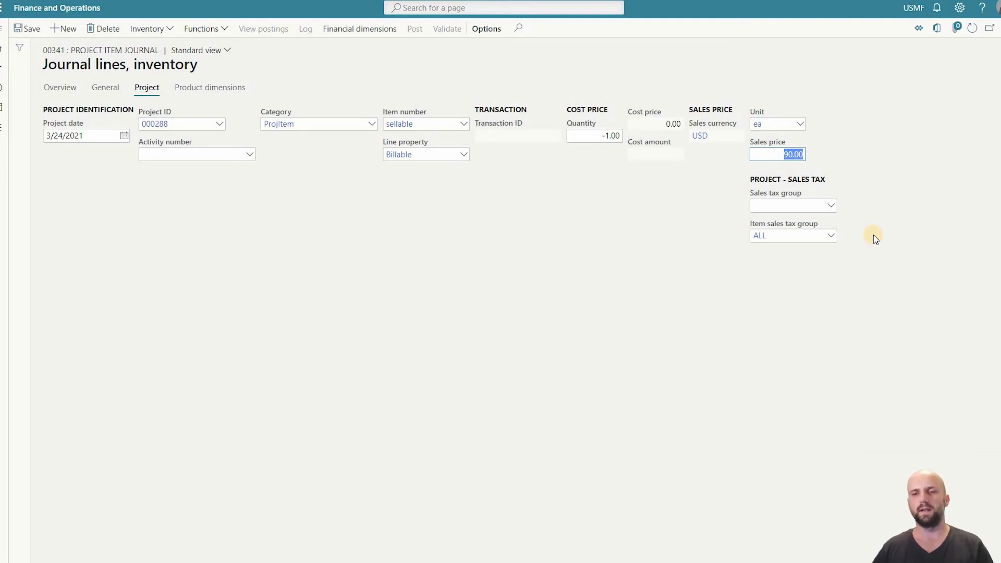
text(10)
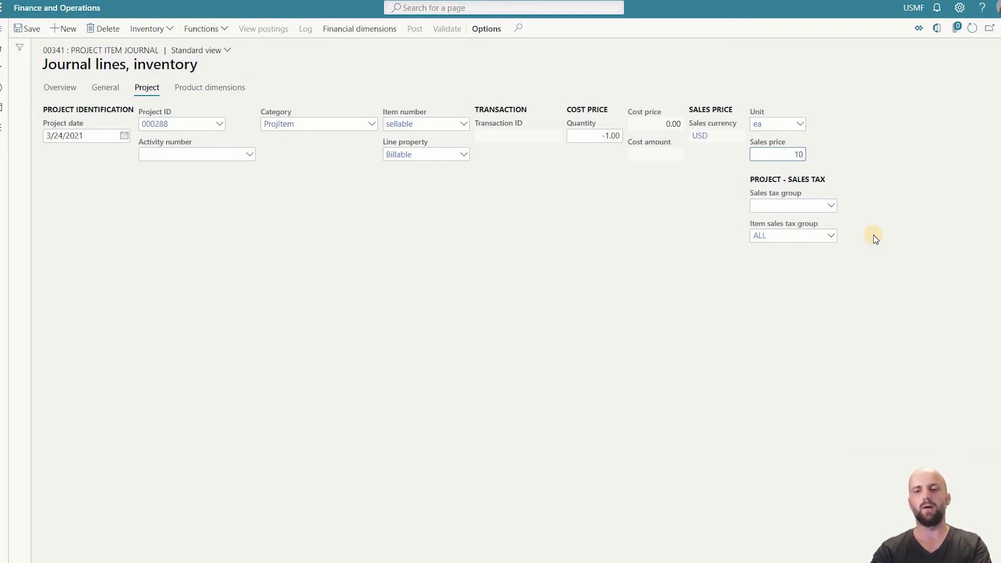
text(8)
key(Tab)
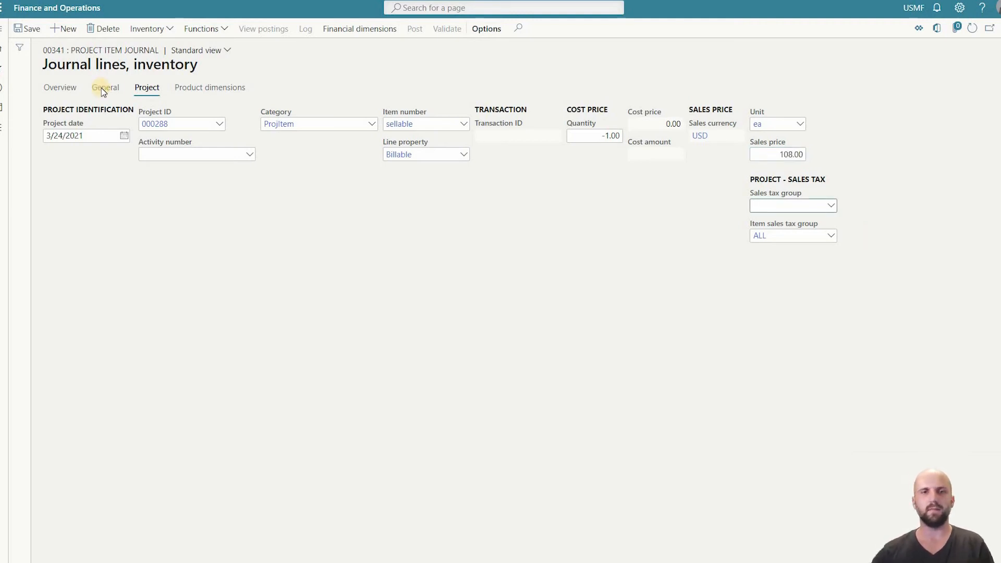
click(214, 88)
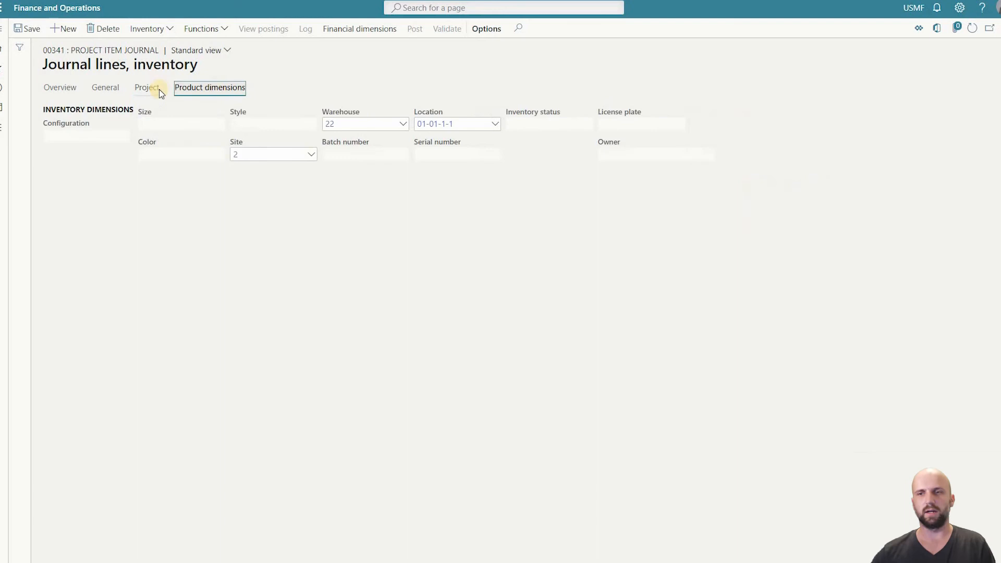
Step: Recheck the sellable line's overview and project details, post the project item journal, and return to project Main102
click(58, 88)
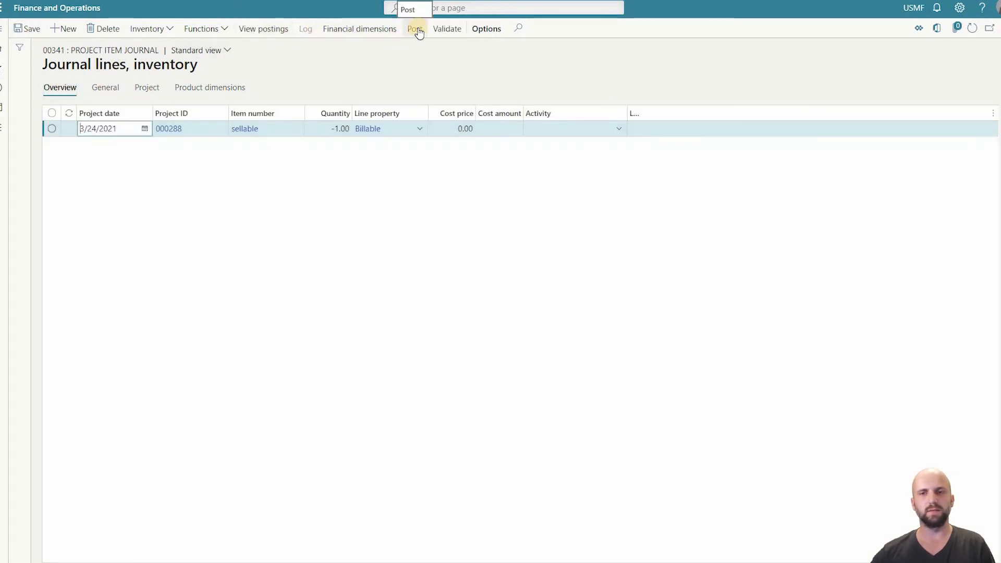
click(148, 89)
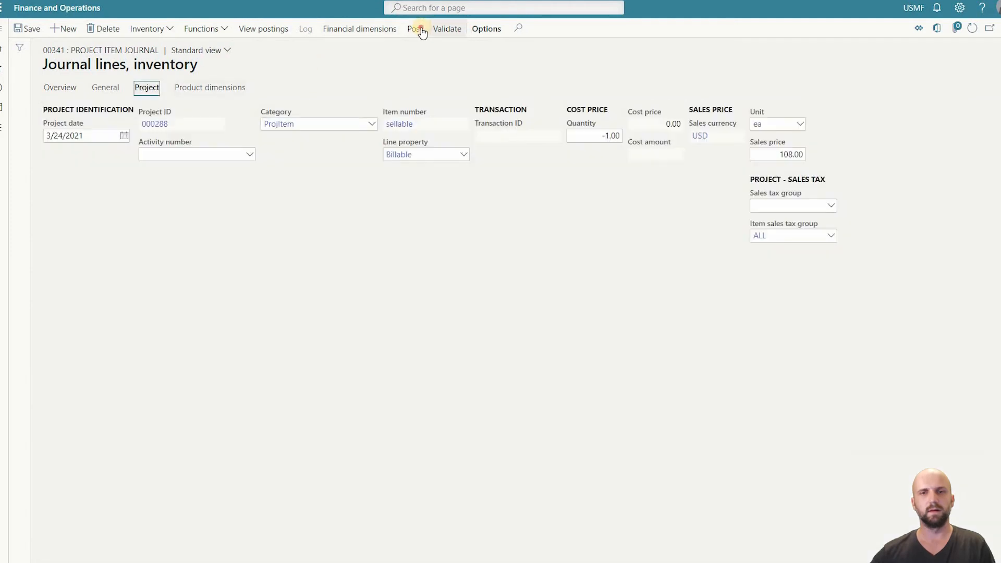
click(417, 29)
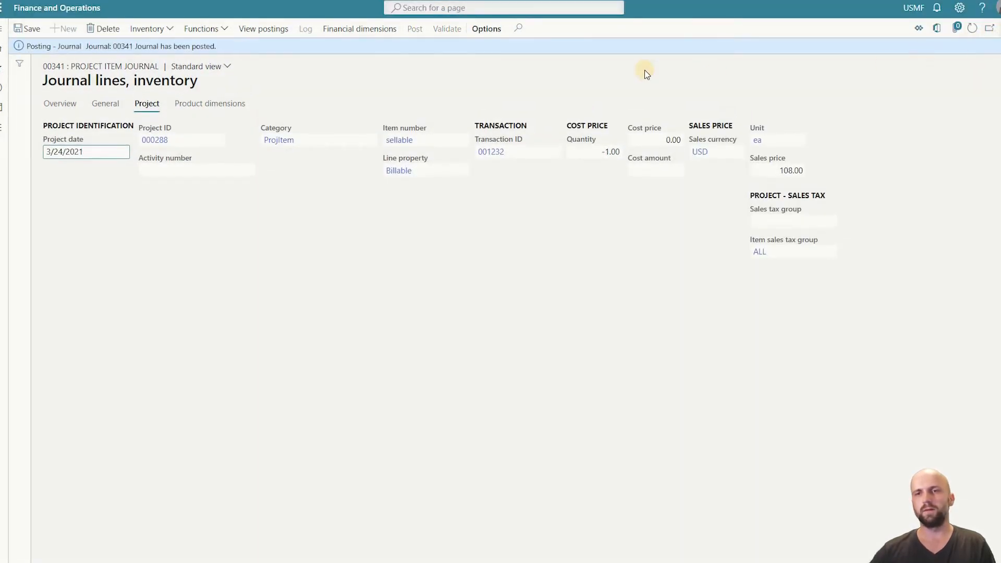
click(999, 29)
click(1000, 28)
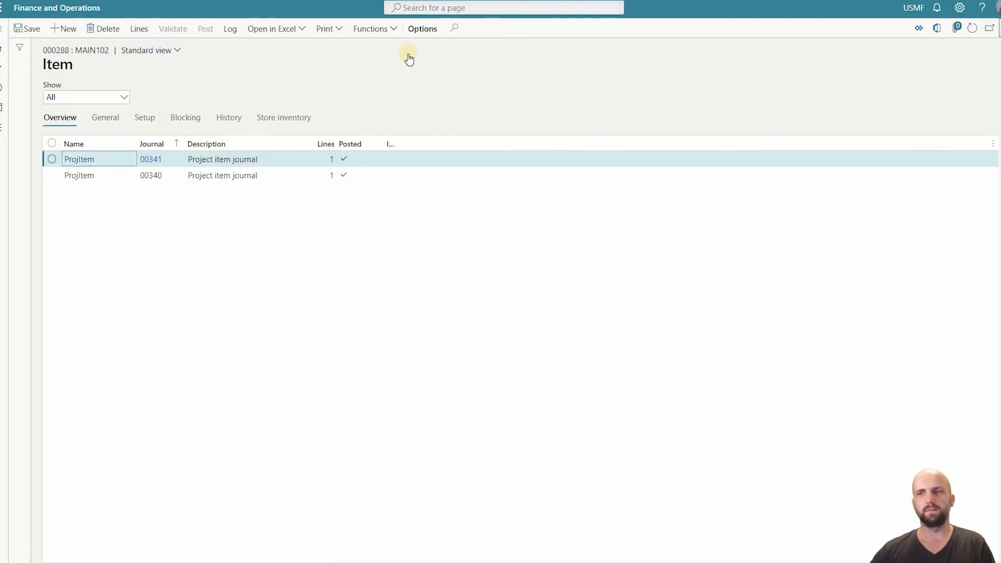
Step: View the posted transactions of project Main102 and check the negative sellable transaction's total sales amount and total cost
click(211, 31)
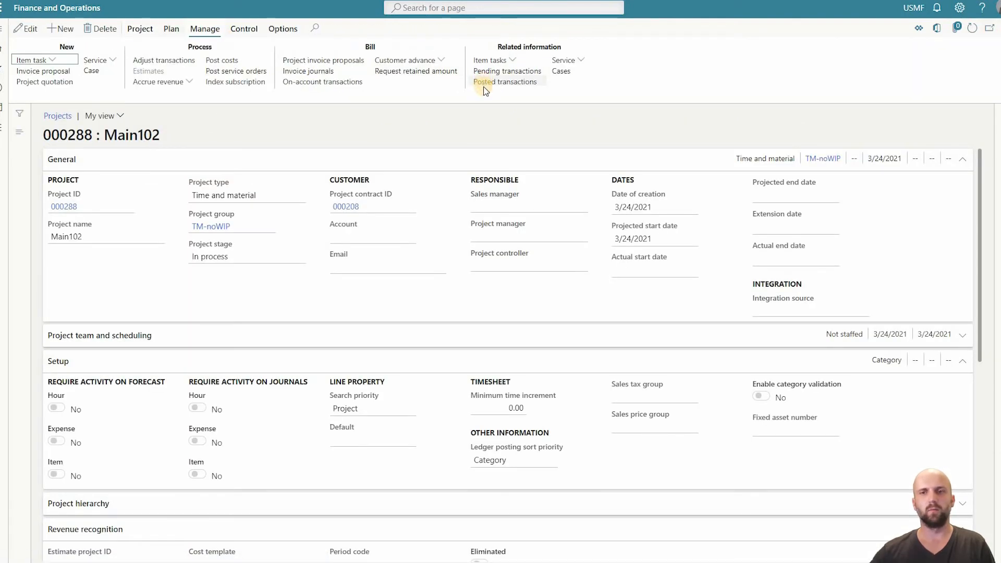
click(485, 86)
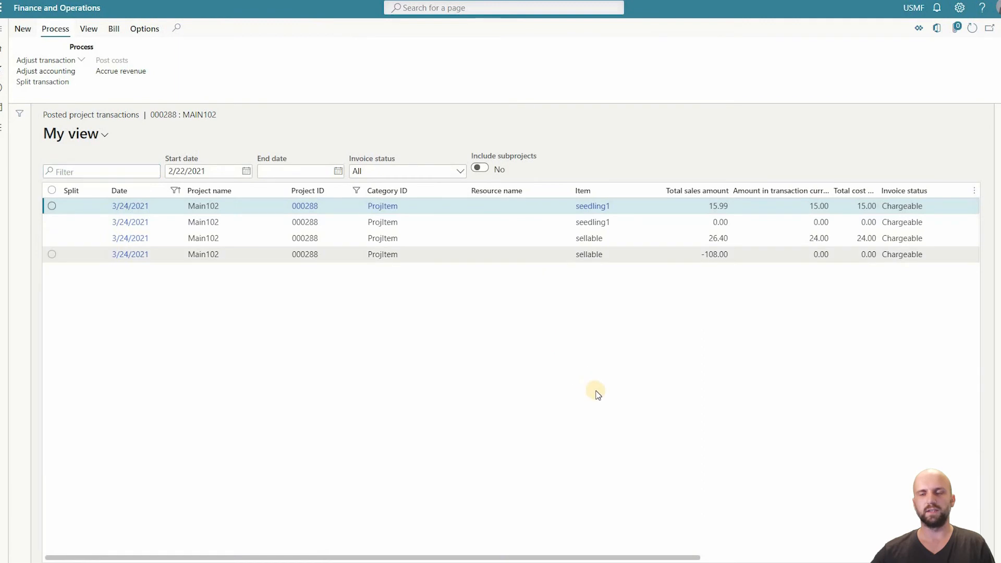
click(595, 391)
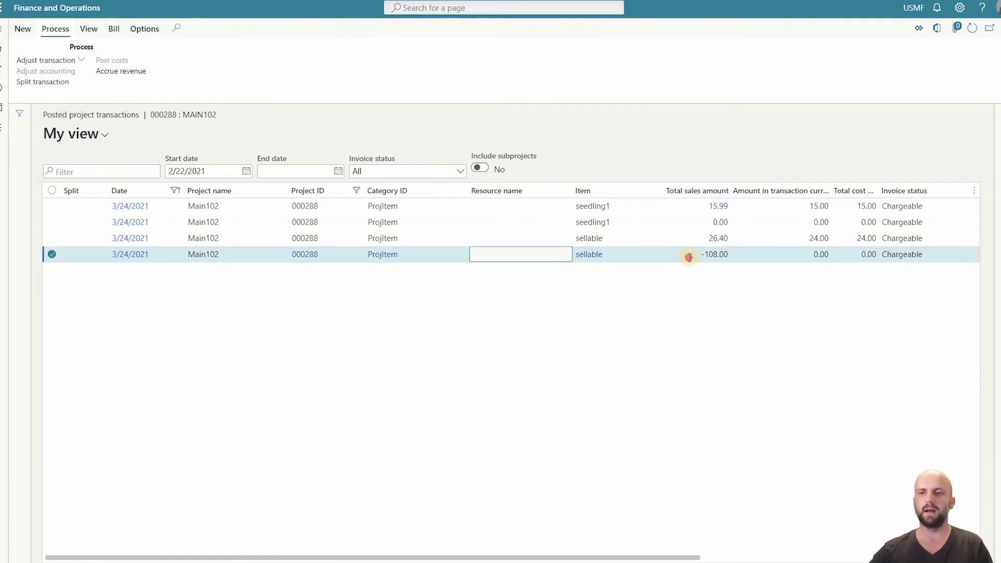
click(723, 255)
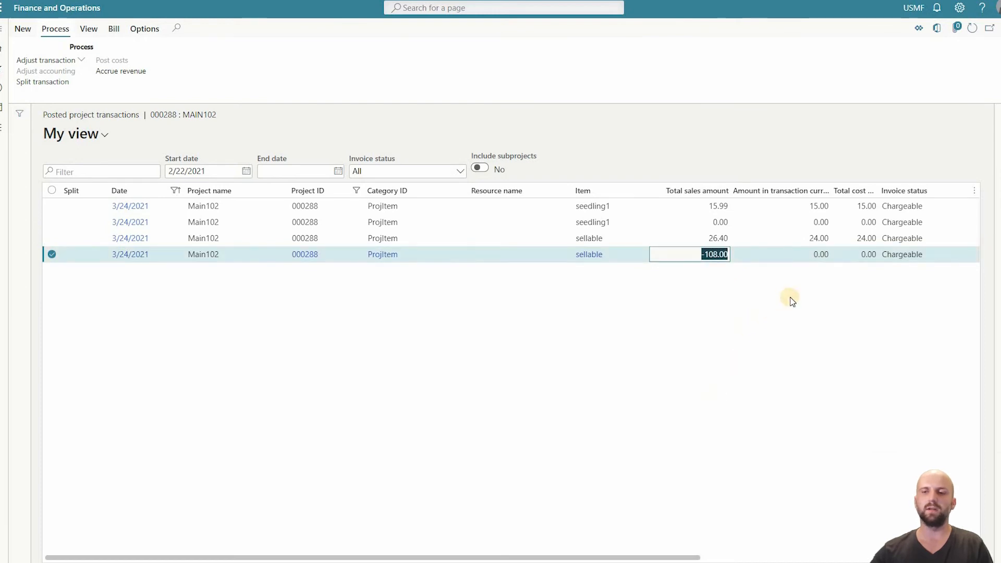
click(868, 255)
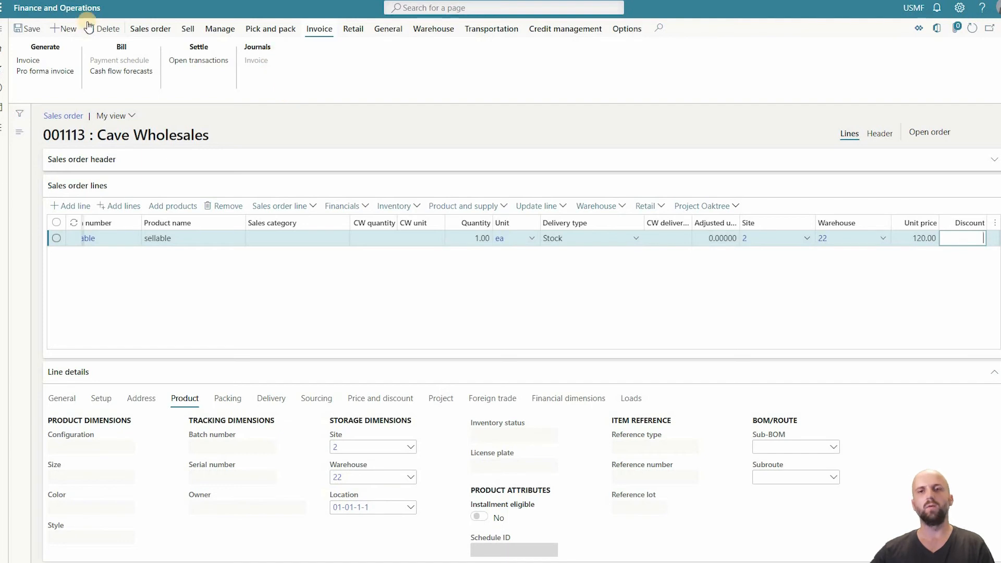
Step: Post the packing slip for the full quantity of the Cave Wholesales sales order without printing it
click(277, 29)
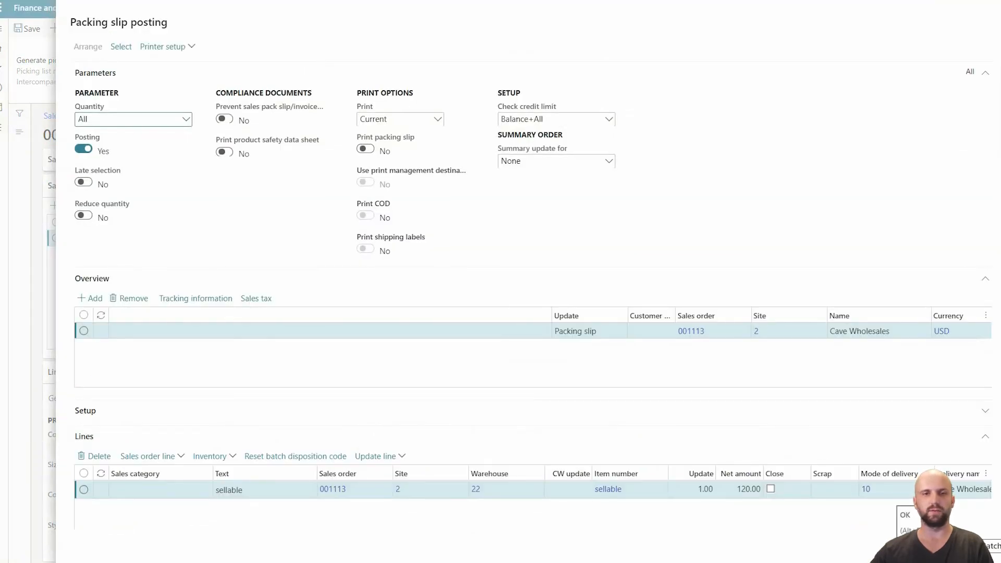
click(906, 515)
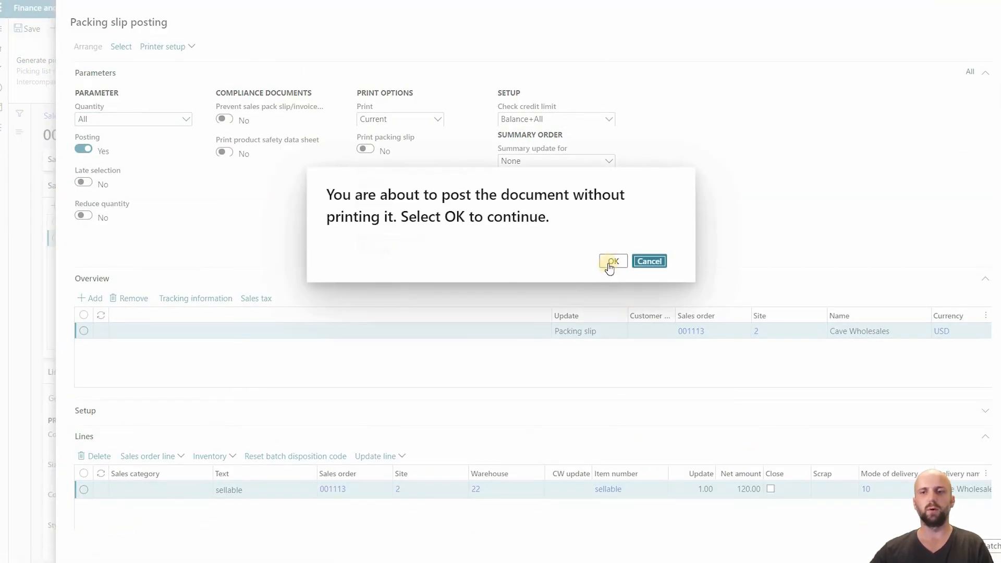
click(611, 262)
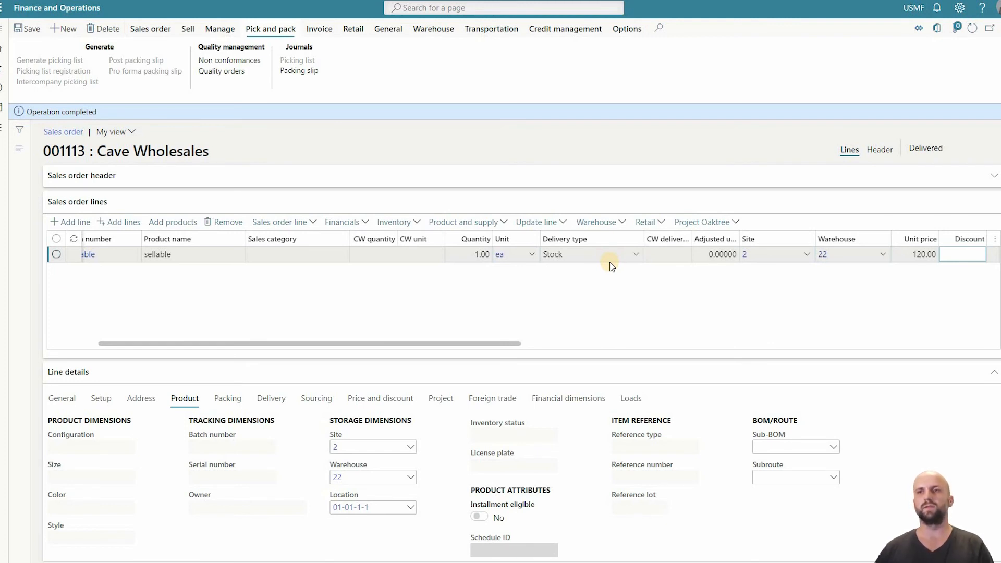
click(319, 28)
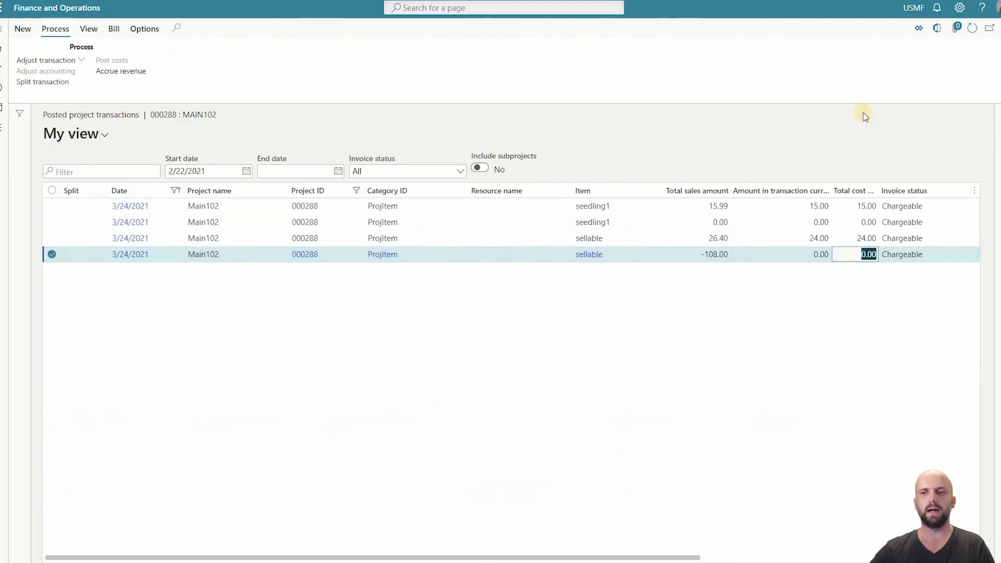
Step: Start an invoice proposal for project Main102 and select all of its available project transactions
click(1000, 30)
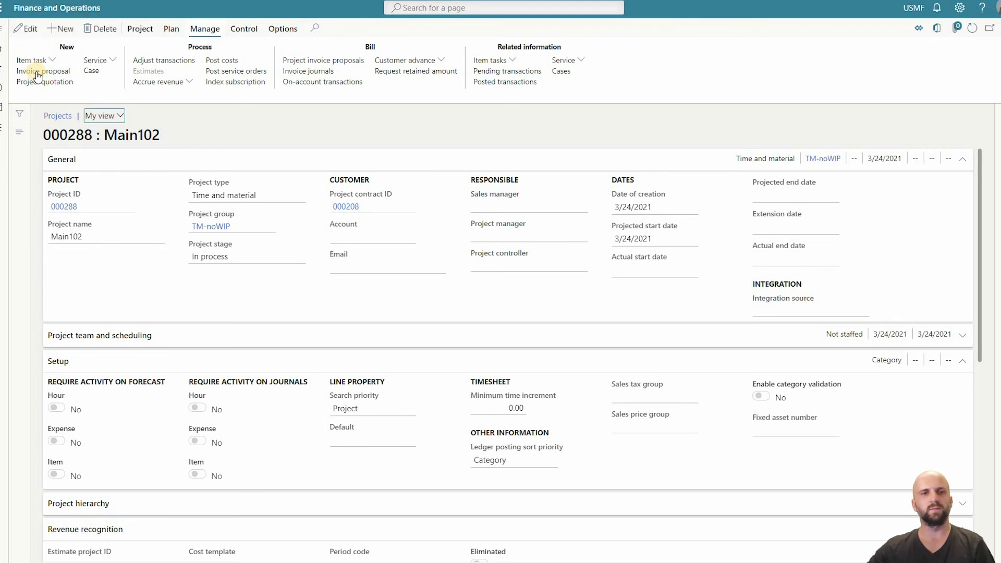
click(36, 73)
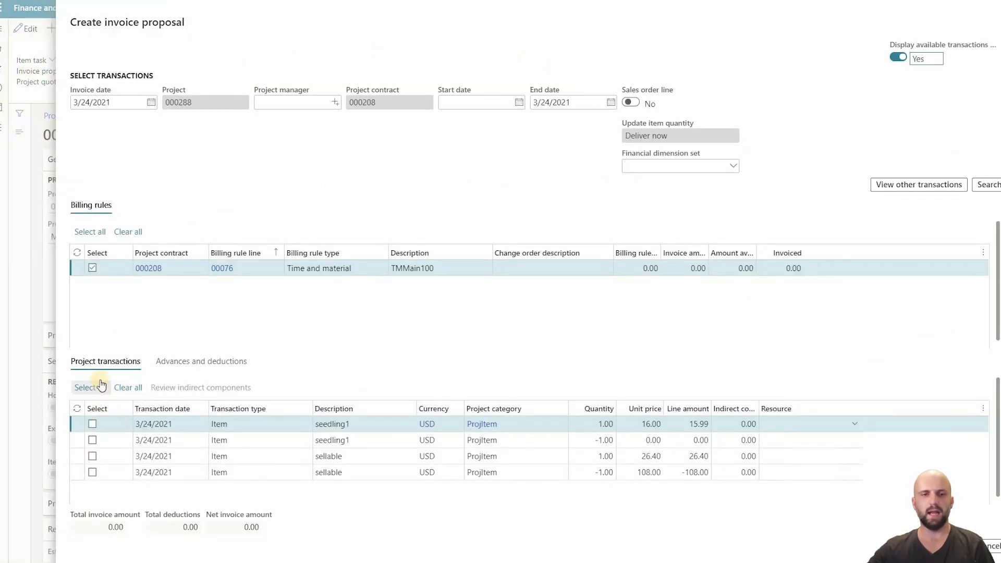
click(90, 387)
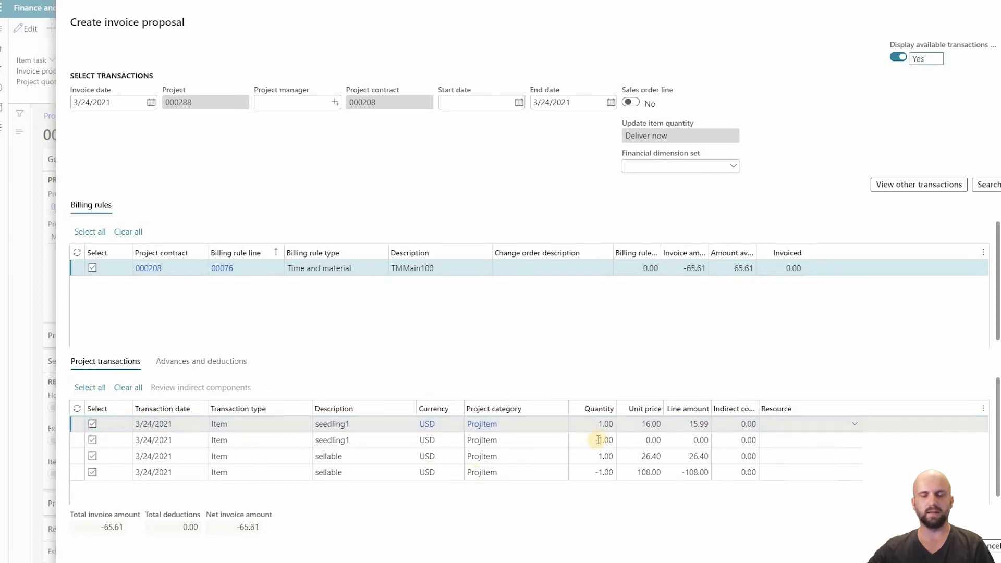
Step: Review the quantities, unit prices and net invoice amount of the selected transactions, and create the invoice proposals
click(594, 424)
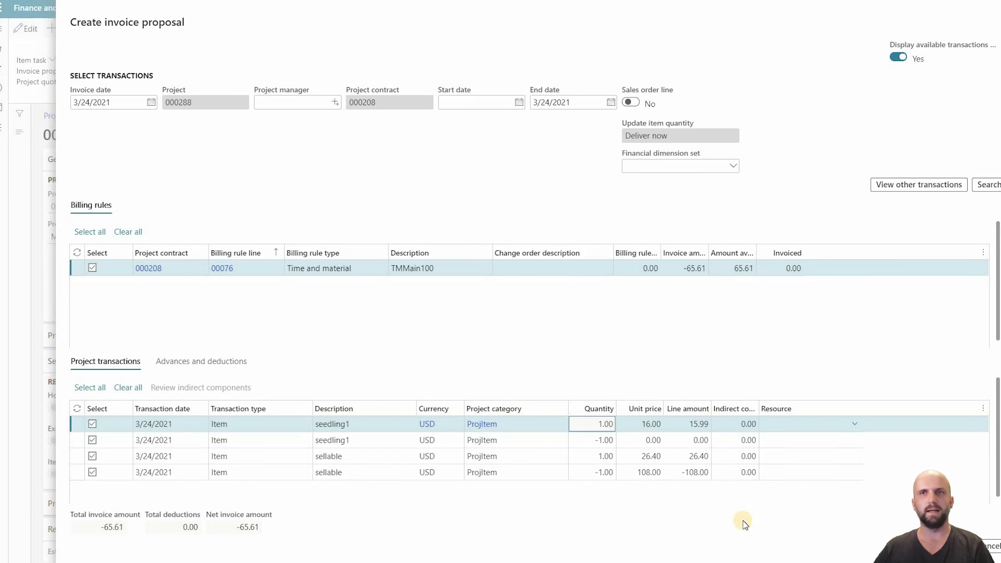
click(646, 444)
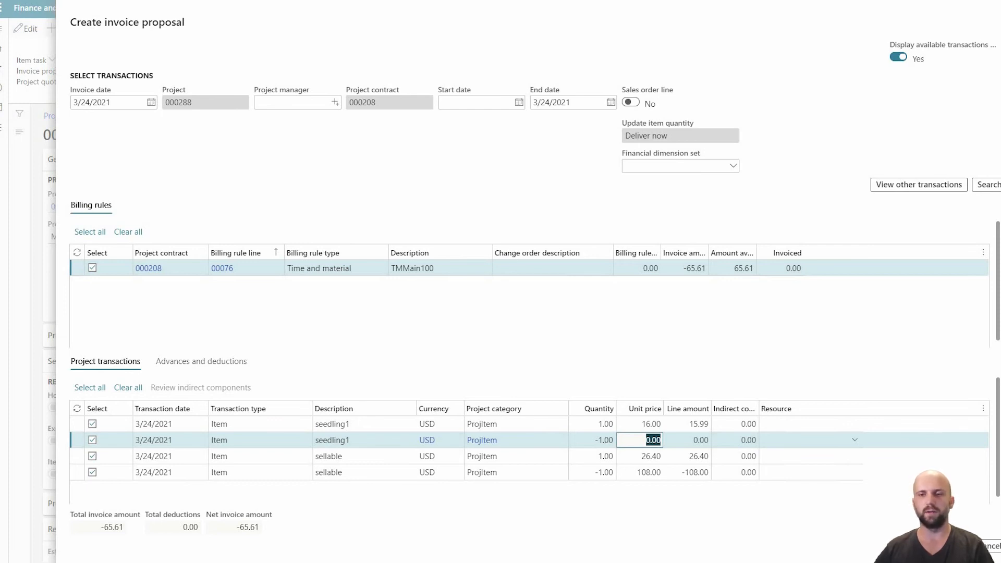
click(548, 456)
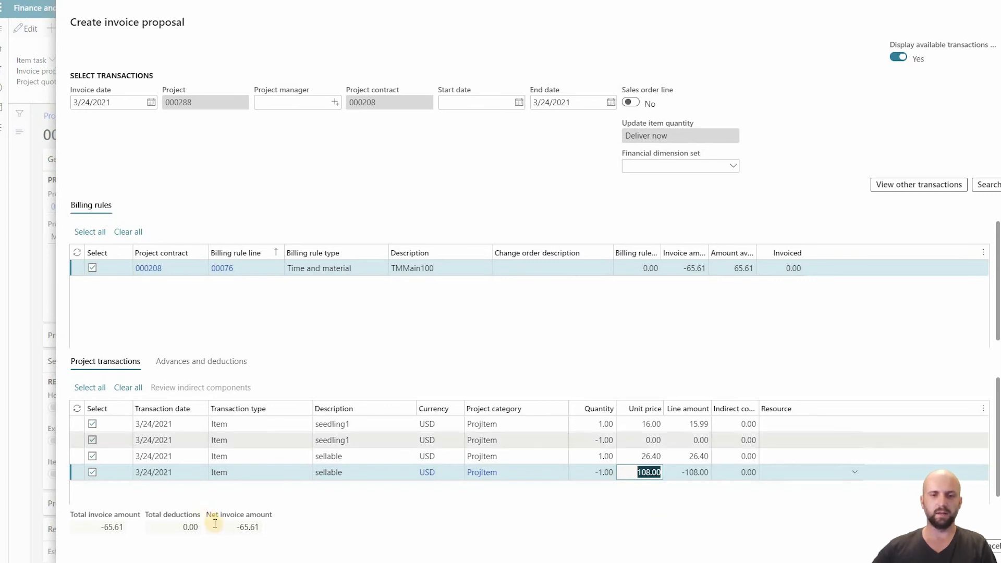
click(463, 527)
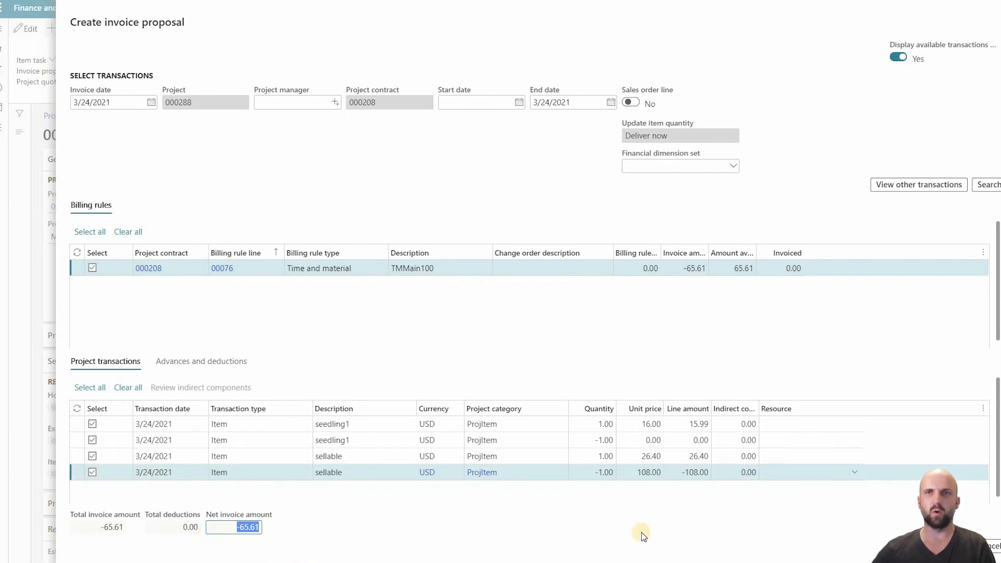
click(435, 280)
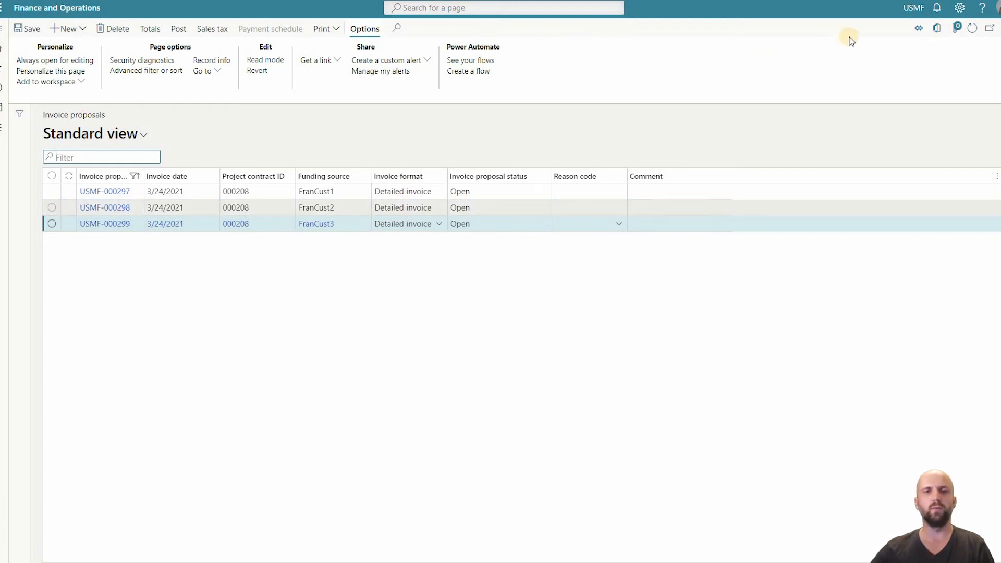
click(1000, 30)
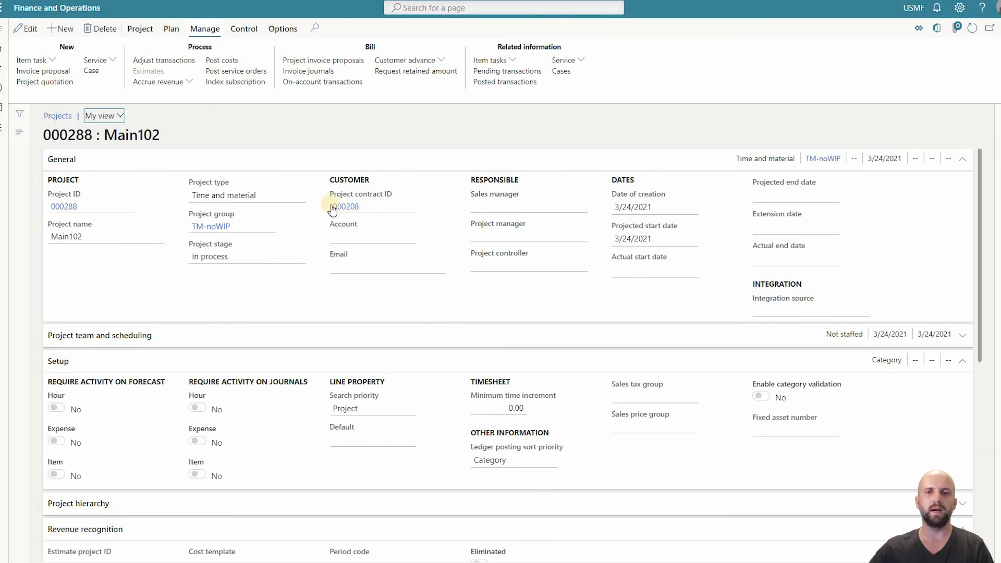
Step: Open the project contract of Main102 and review its billing rules, funding sources and funding rule allocation
click(348, 209)
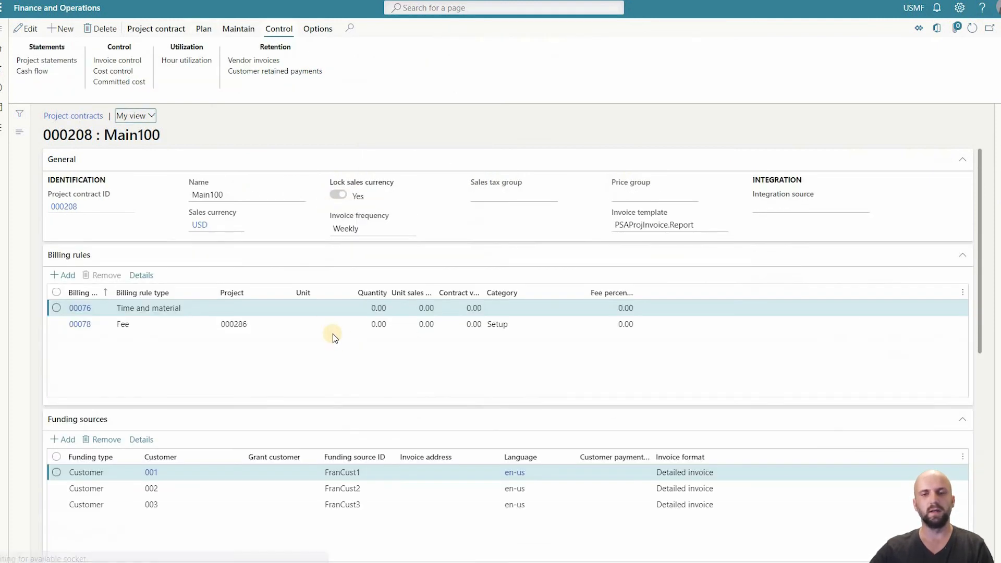
scroll(334, 417, down, 1)
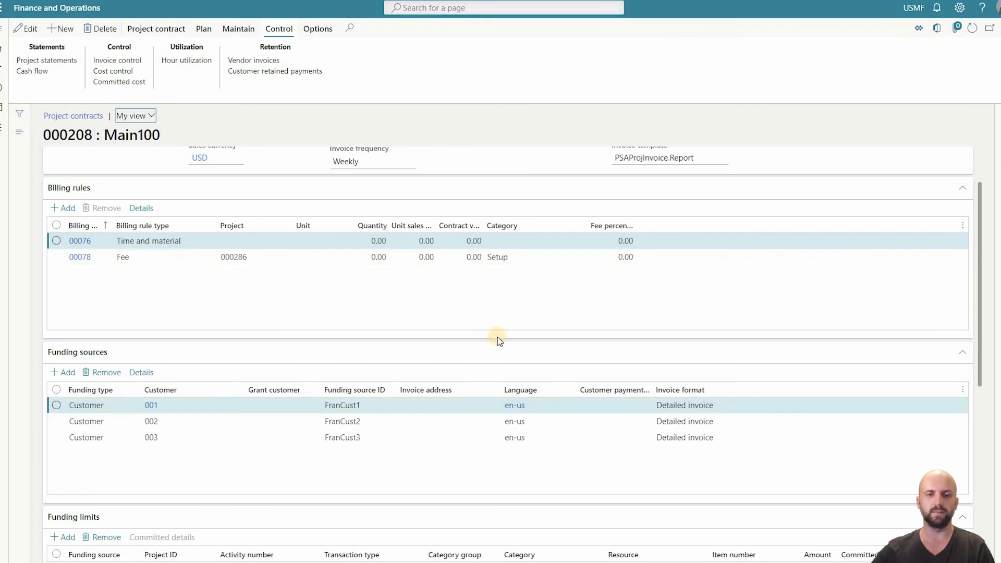
scroll(497, 337, down, 4)
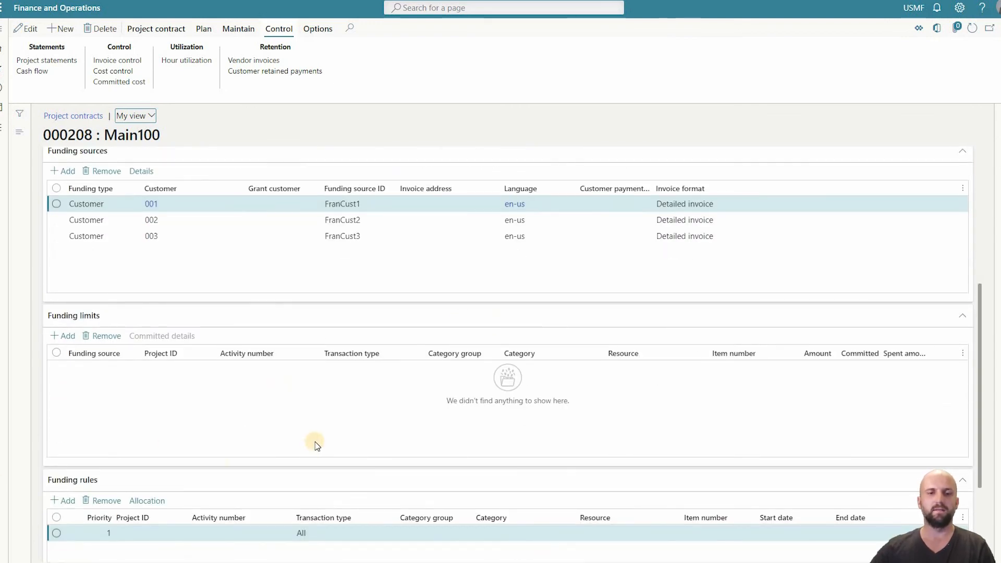
scroll(136, 358, down, 3)
click(140, 359)
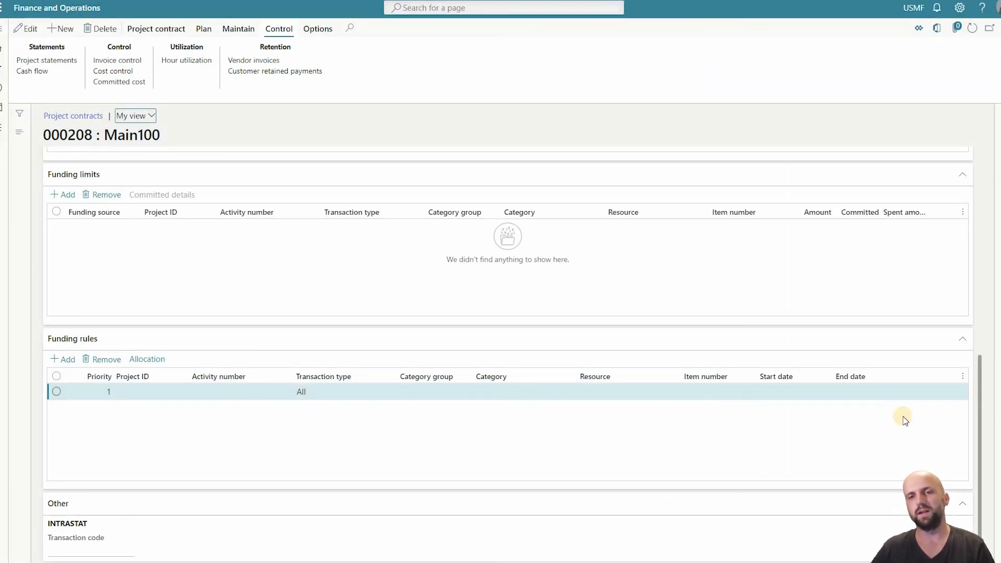
click(999, 31)
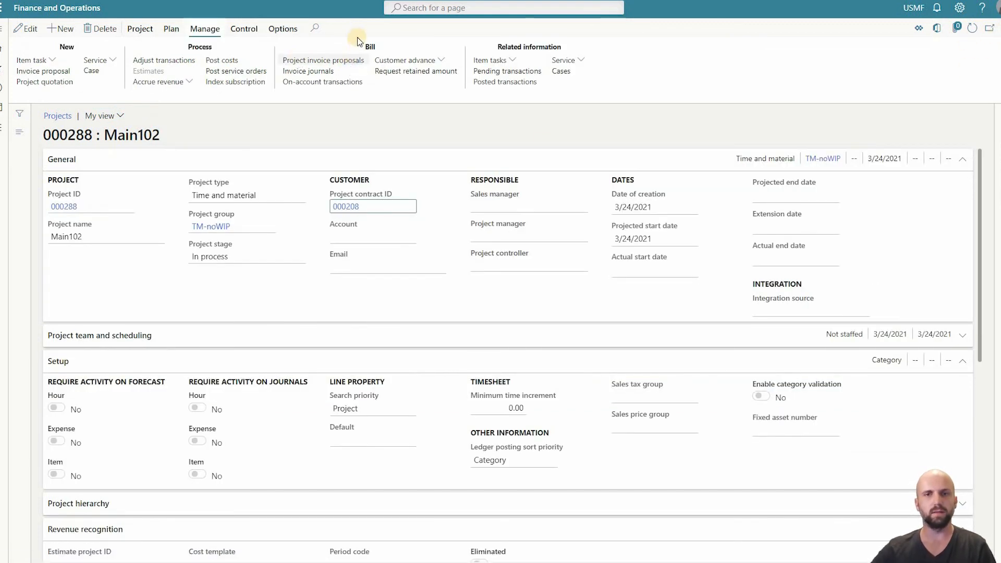
Step: Open the FranCust3 invoice proposal of project Main102 and check the unit prices of its seedling1 and sellable transactions
click(355, 61)
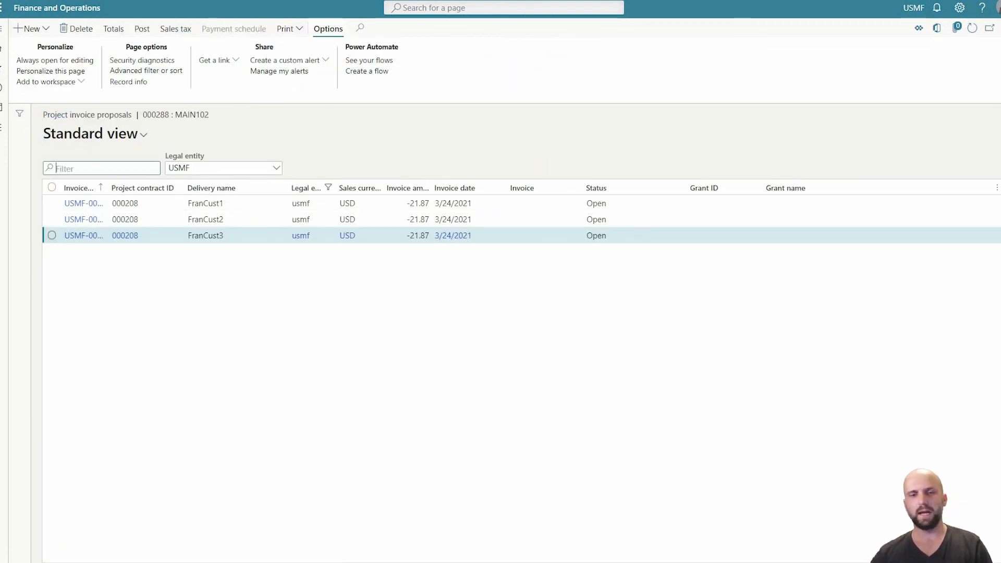
click(999, 29)
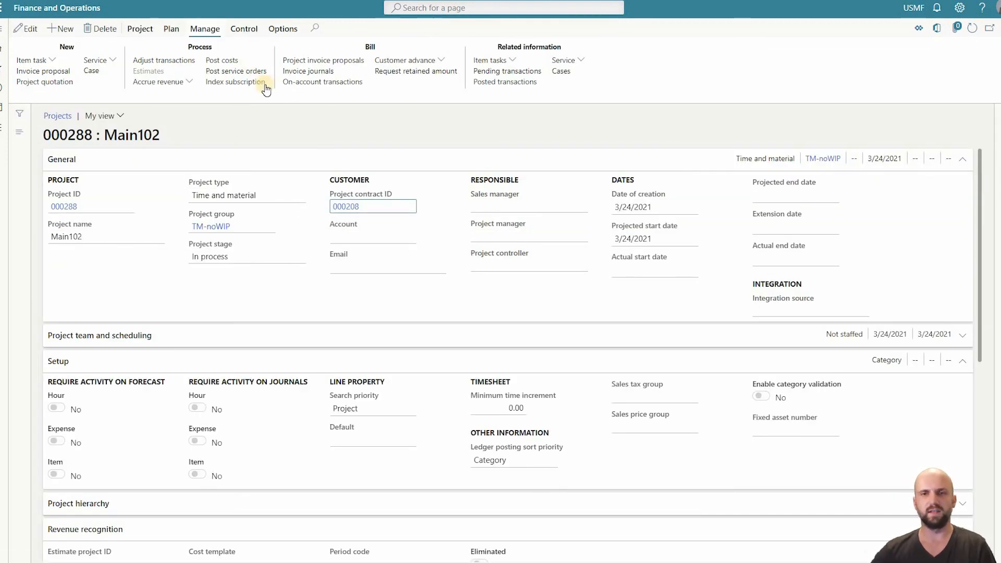
click(339, 61)
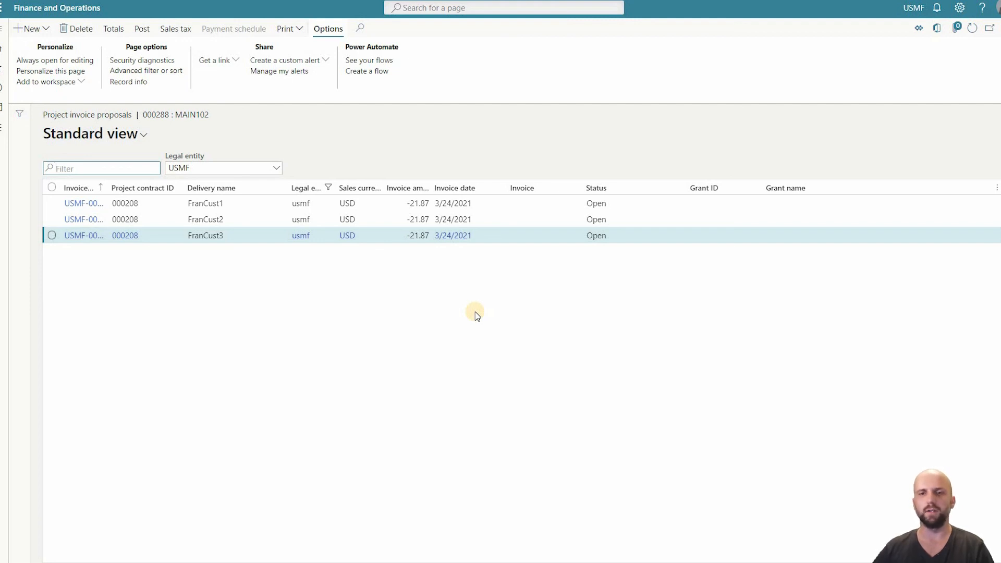
click(73, 236)
click(76, 237)
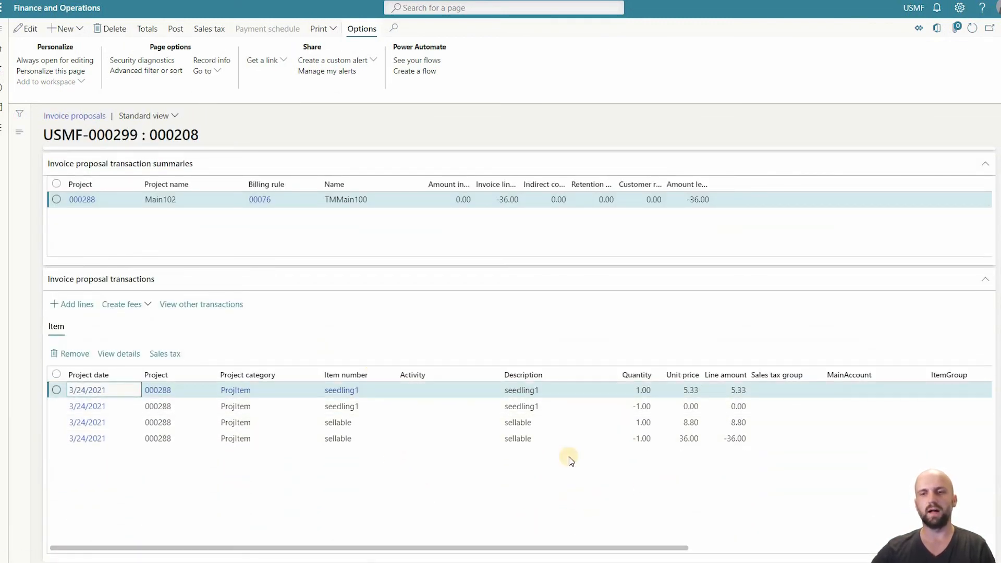
click(683, 390)
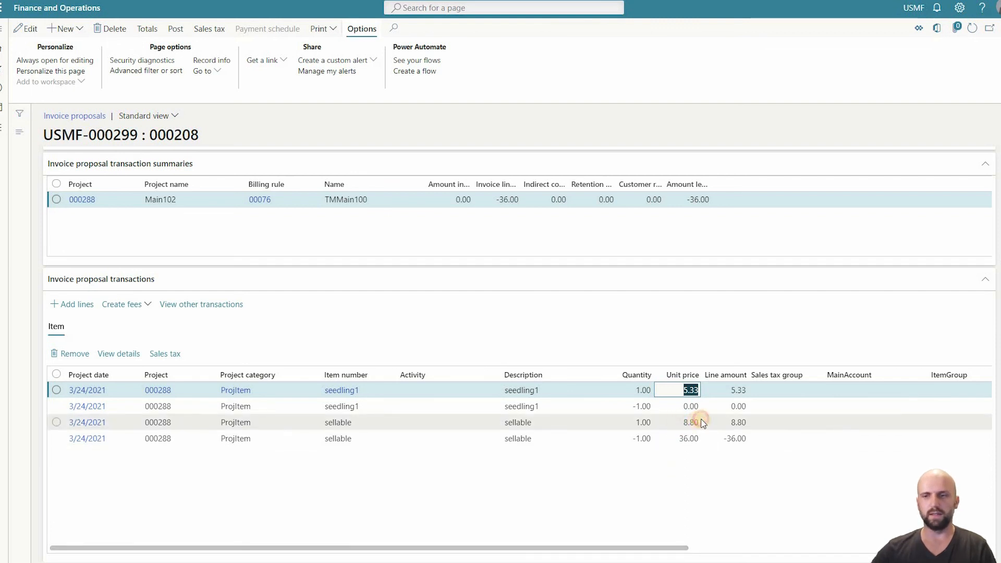
click(677, 423)
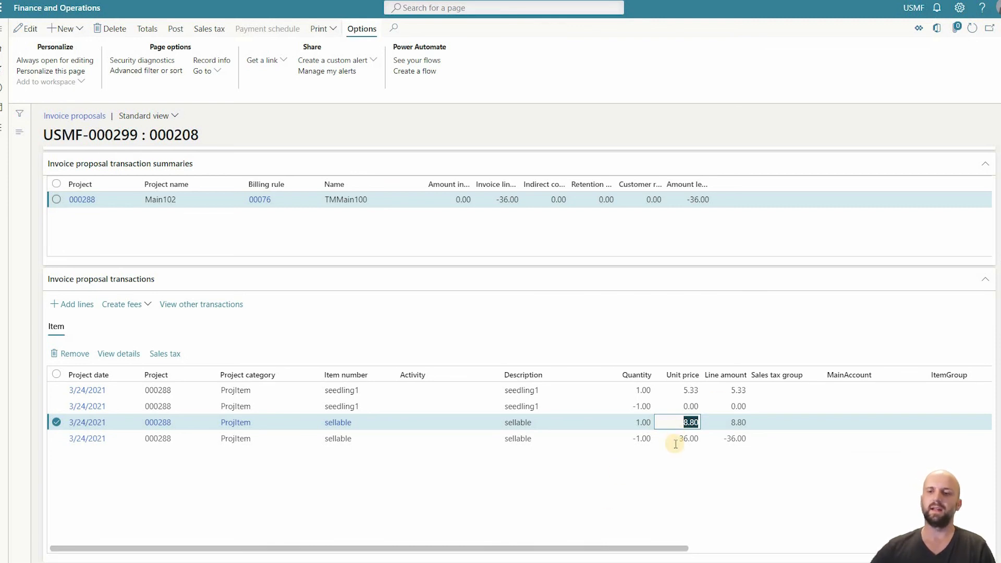
click(702, 436)
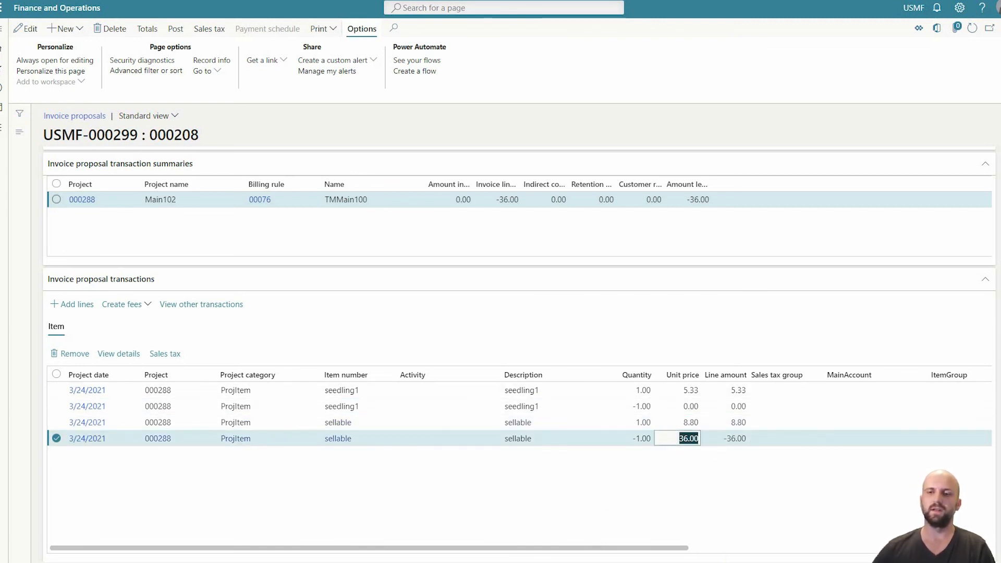